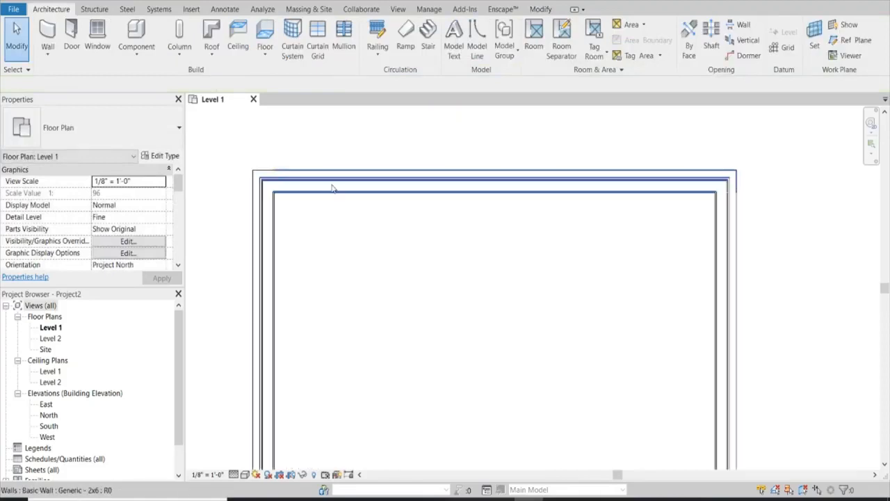
# Set the base offset of the long left-hand wall to 0' 0".
pyautogui.scroll(-4, 313, 195)
pyautogui.click(318, 218)
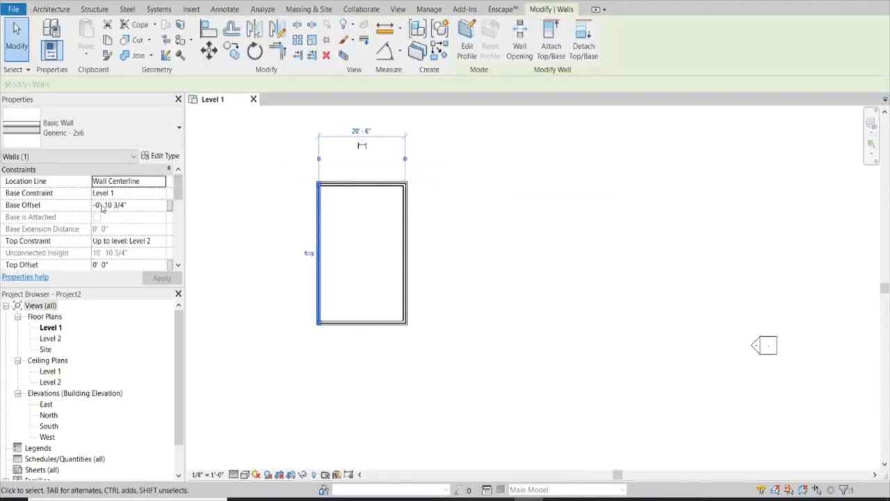
pyautogui.click(140, 206)
pyautogui.write("0' 0")
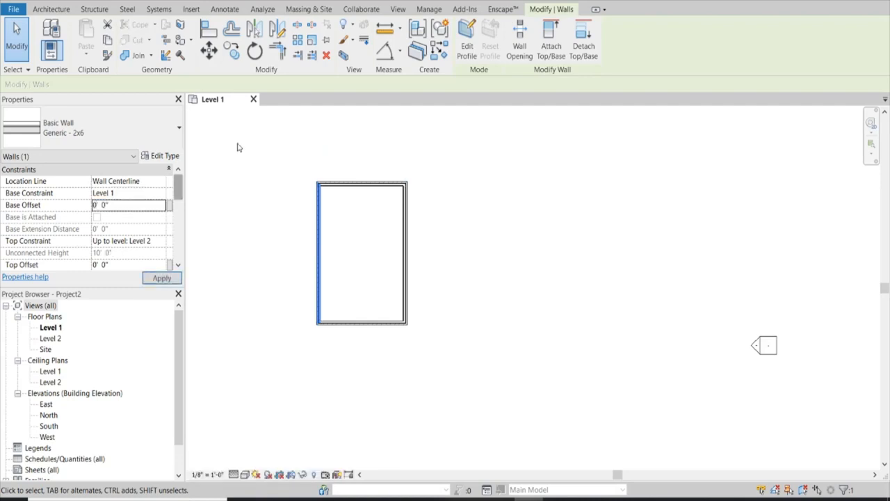
pyautogui.click(226, 180)
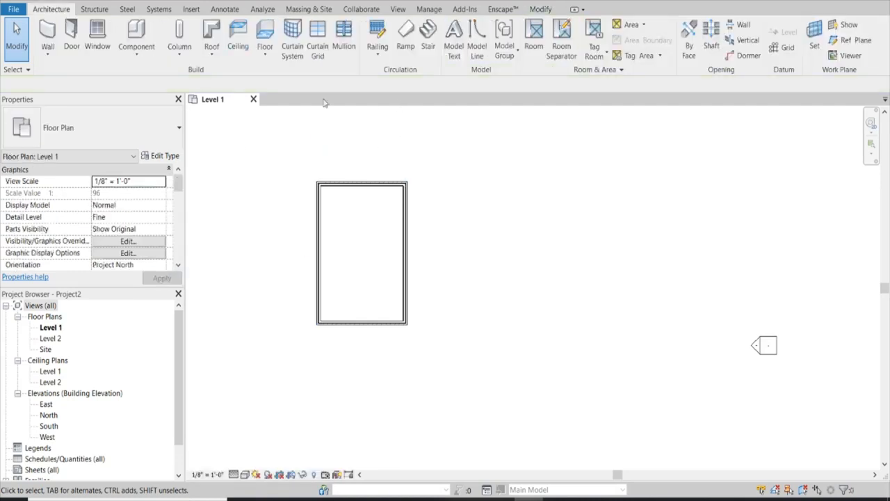
# Inspect the four walls in the 3D view and return to the Level 1 floor plan.
pyautogui.click(215, 2)
pyautogui.scroll(4, 582, 268)
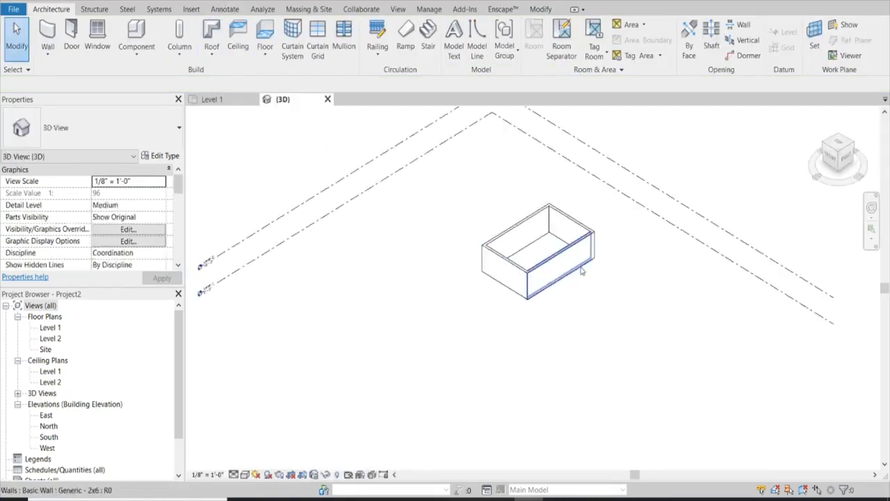
pyautogui.keyDown('shift'); pyautogui.moveTo(475, 338); pyautogui.dragTo(561, 255, button='middle'); pyautogui.keyUp('shift')
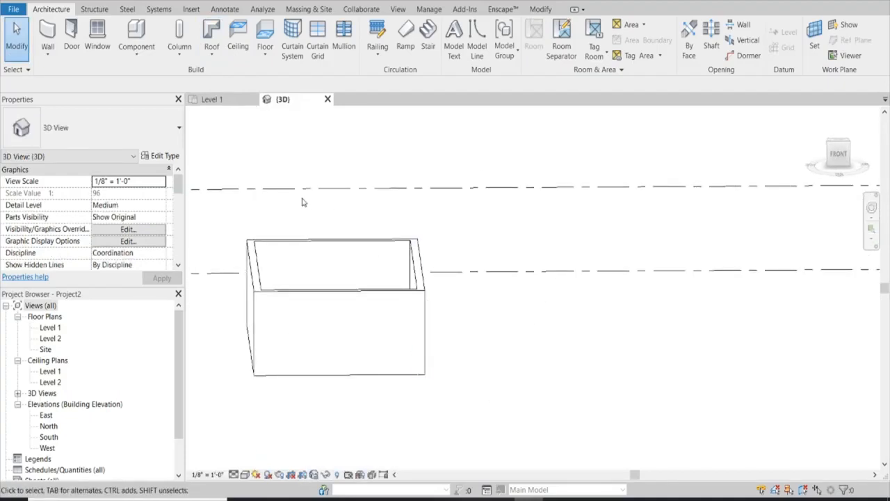
pyautogui.click(212, 99)
pyautogui.scroll(3, 334, 225)
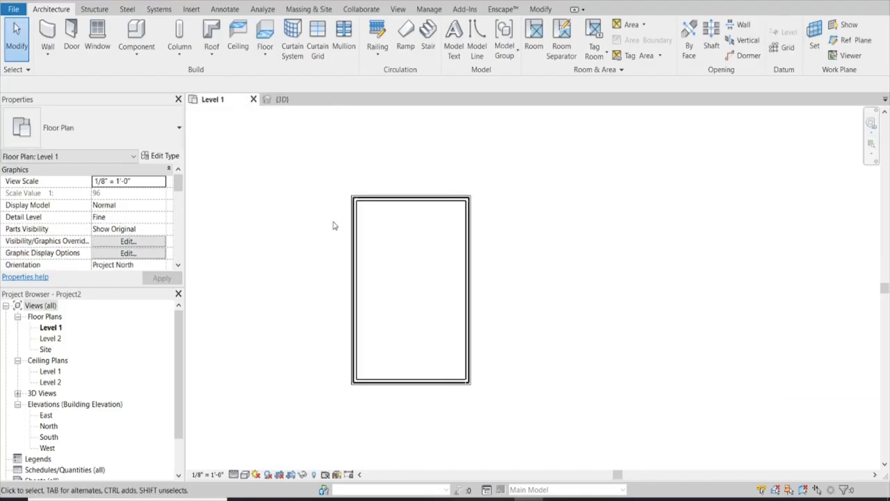
# Start a roof by footprint on Level 2 and pick all four walls as sloped boundaries with a 2' 0" overhang.
pyautogui.scroll(-2, 333, 226)
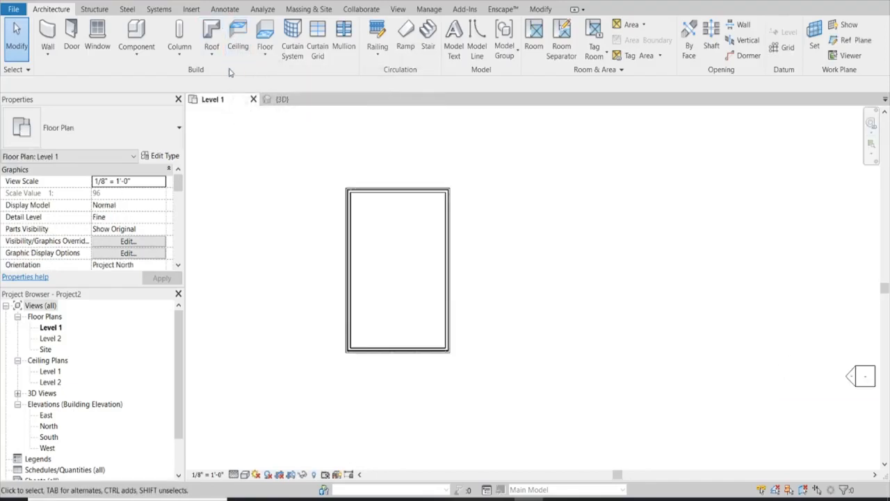
pyautogui.click(213, 34)
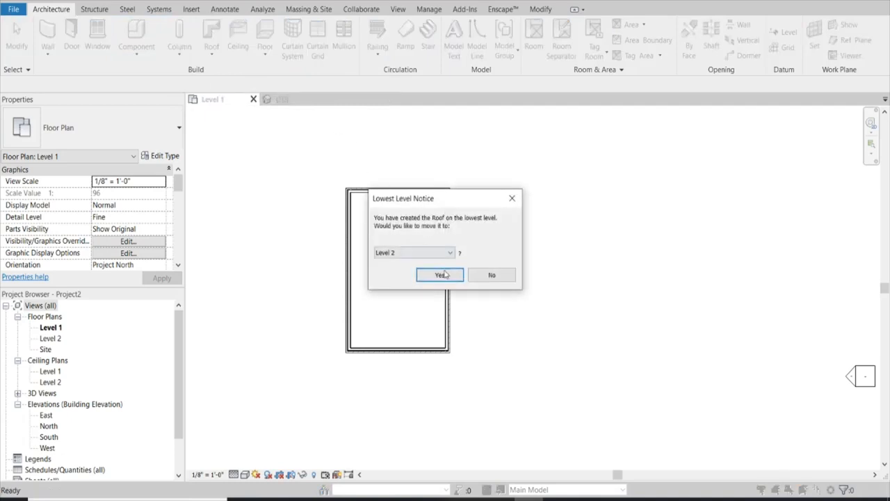
pyautogui.click(442, 275)
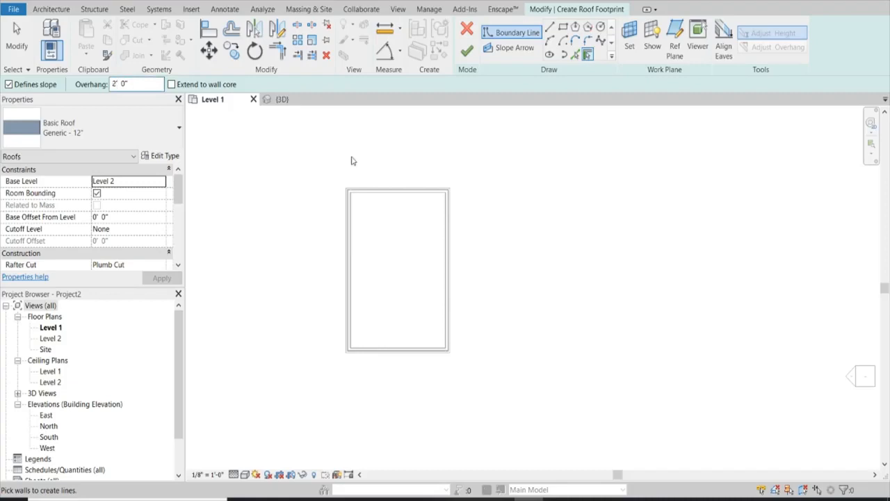
pyautogui.click(348, 217)
pyautogui.click(398, 363)
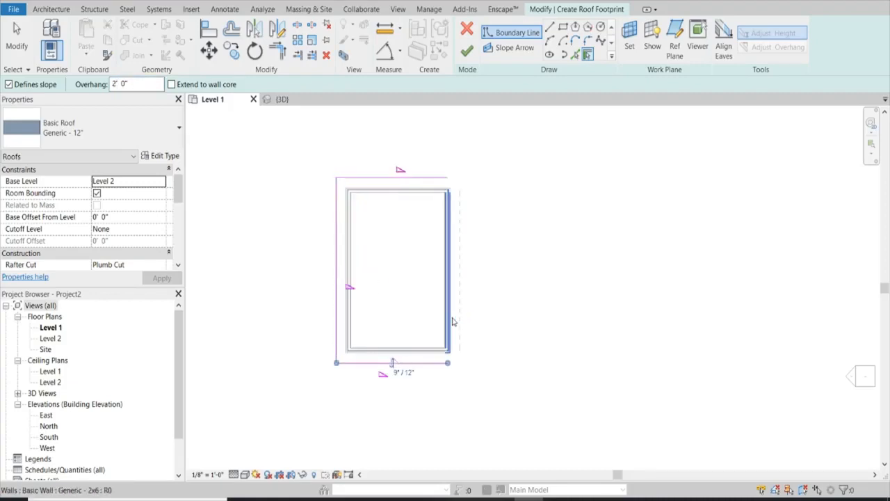
pyautogui.click(453, 318)
# Remove the slope definition from the two short edges of the footprint and finish the gable roof in the 3D view.
pyautogui.press('Escape')
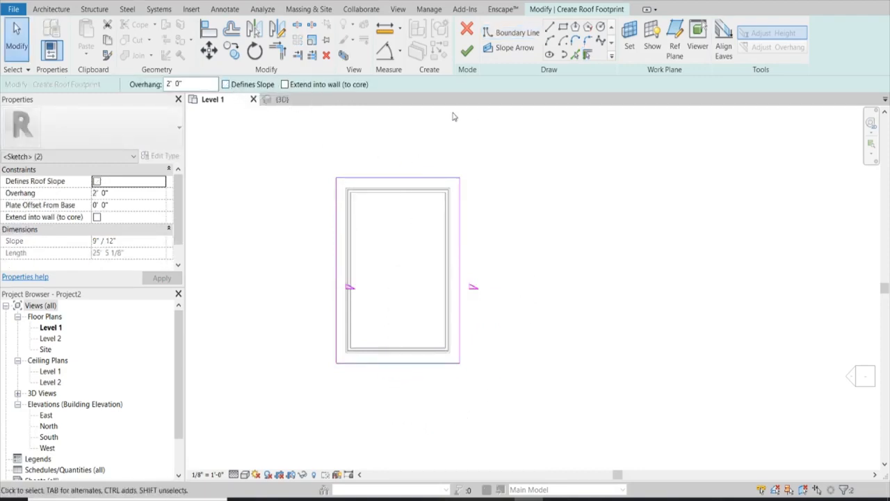
pyautogui.click(279, 100)
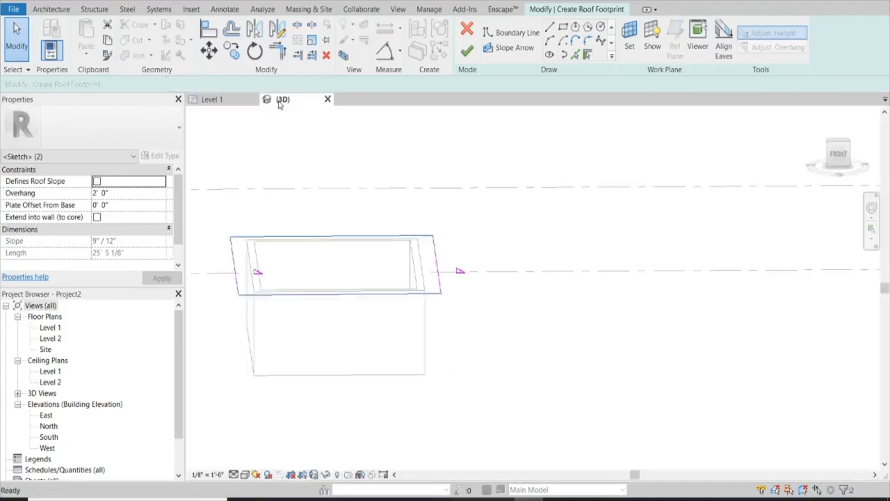
pyautogui.click(468, 52)
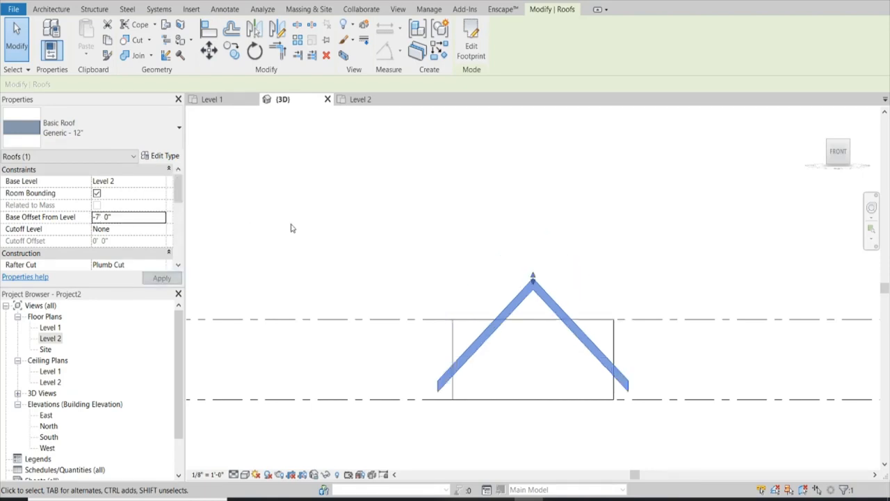
# Stretch the roof ridge upward to form a steep A-frame and look at it from an angled front view.
pyautogui.moveTo(533, 298); pyautogui.dragTo(532, 203)
pyautogui.click(418, 285)
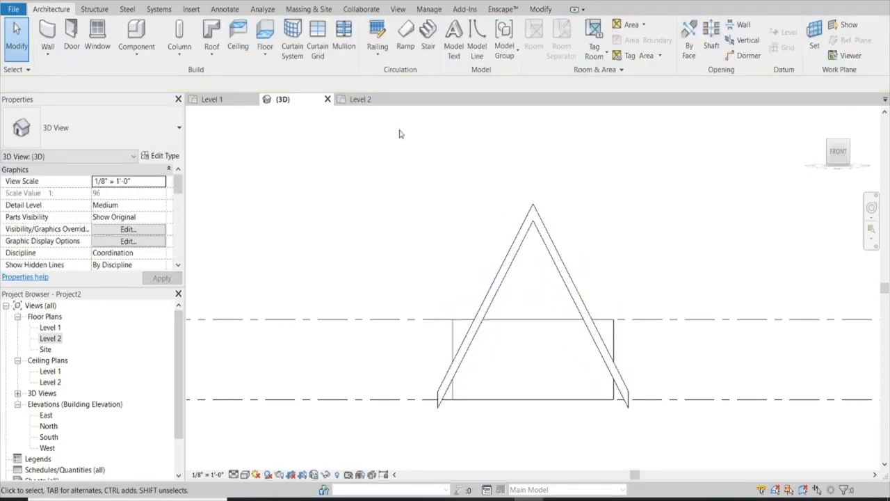
pyautogui.keyDown('shift'); pyautogui.moveTo(340, 243); pyautogui.dragTo(600, 395, button='middle'); pyautogui.keyUp('shift')
pyautogui.keyDown('shift'); pyautogui.moveTo(352, 299); pyautogui.dragTo(408, 390, button='middle'); pyautogui.keyUp('shift')
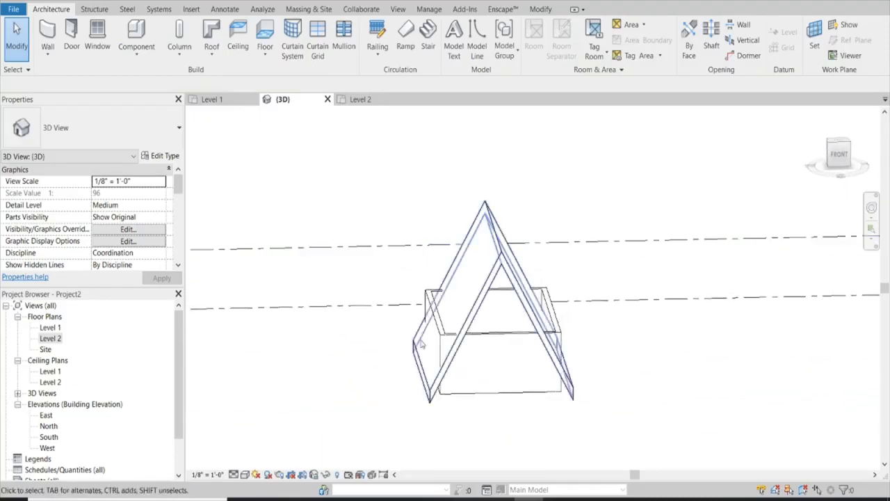
# Attach the tops of the front wall and the long right-hand wall to the roof.
pyautogui.scroll(2, 480, 338)
pyautogui.click(493, 319)
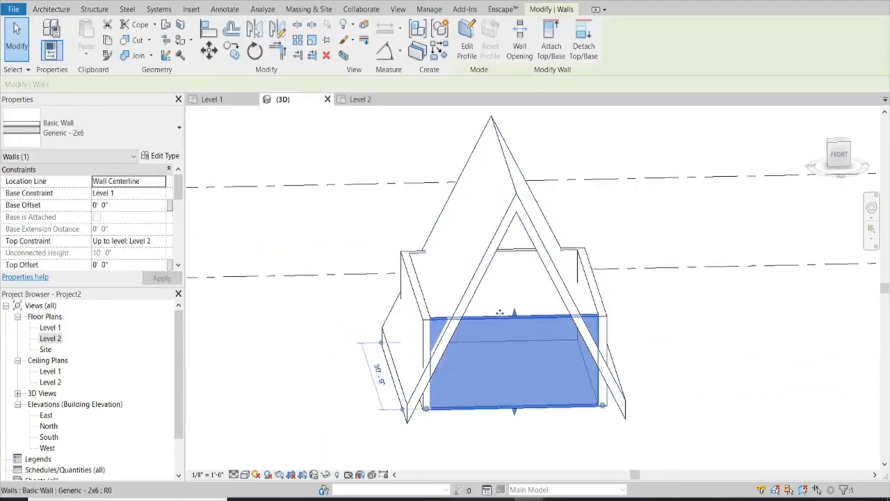
pyautogui.click(551, 37)
pyautogui.click(515, 219)
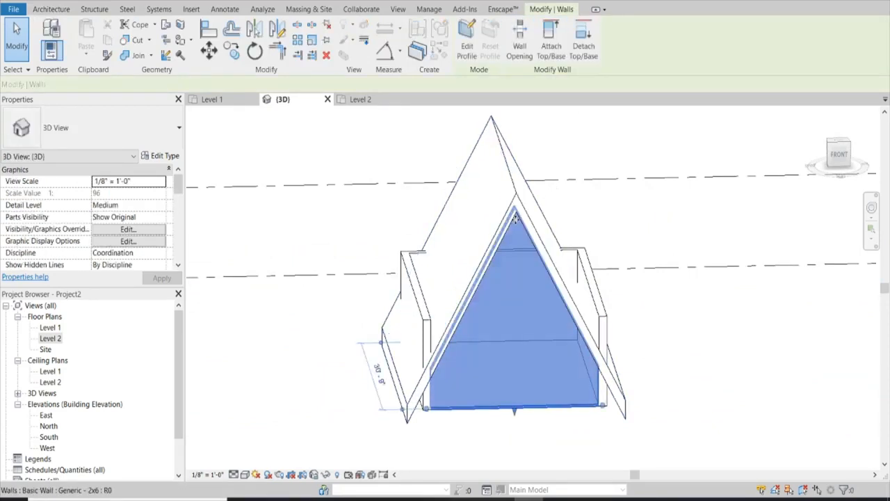
pyautogui.click(595, 290)
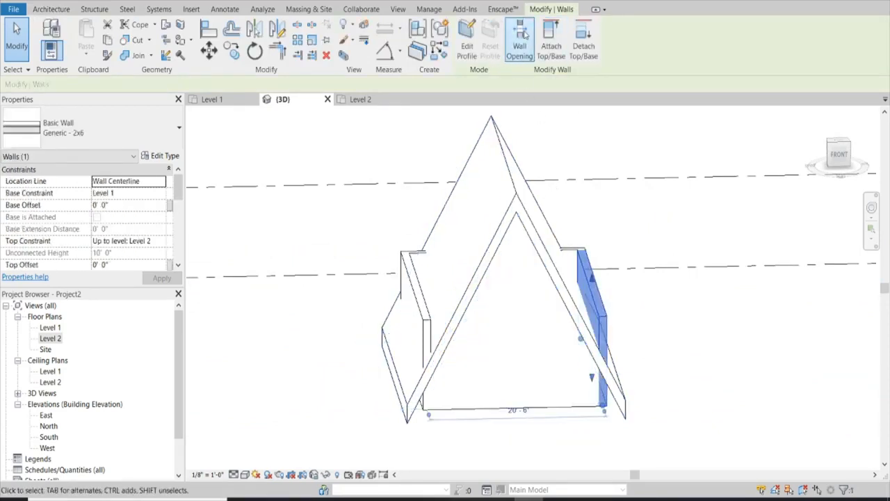
pyautogui.click(551, 36)
pyautogui.click(526, 212)
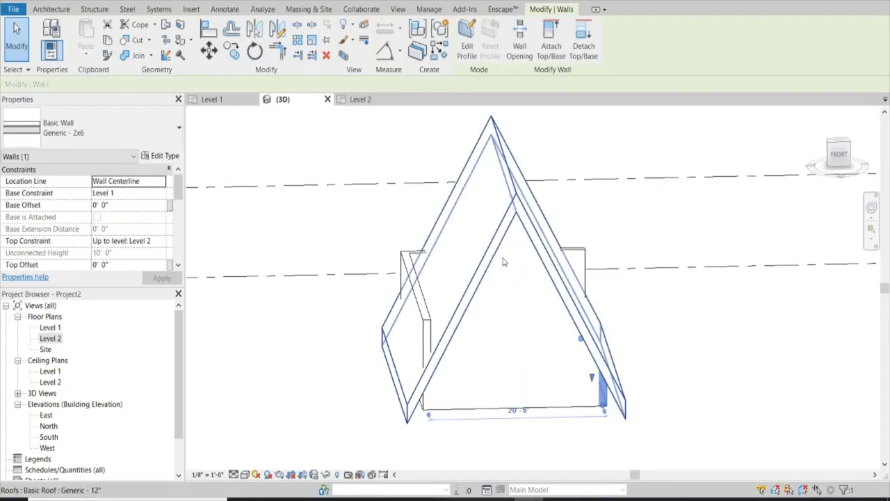
pyautogui.click(591, 235)
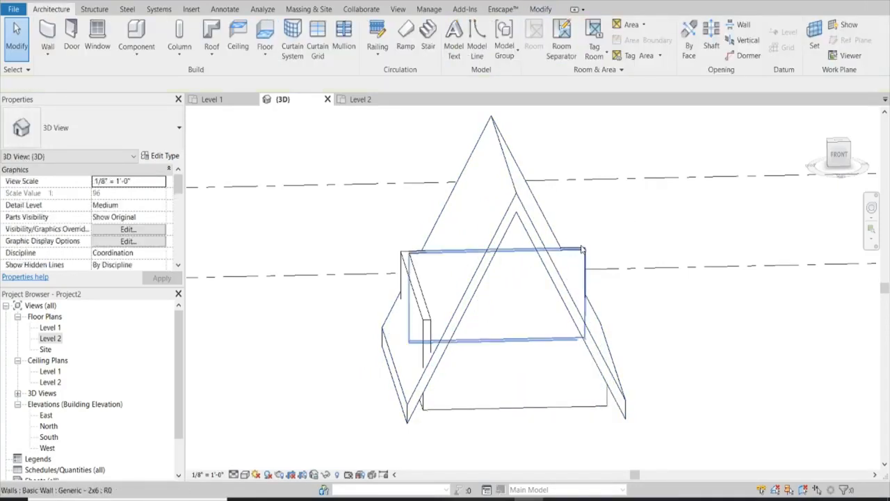
# Attach the tops of the back wall and the long left-hand wall to the roof.
pyautogui.click(582, 249)
pyautogui.click(551, 36)
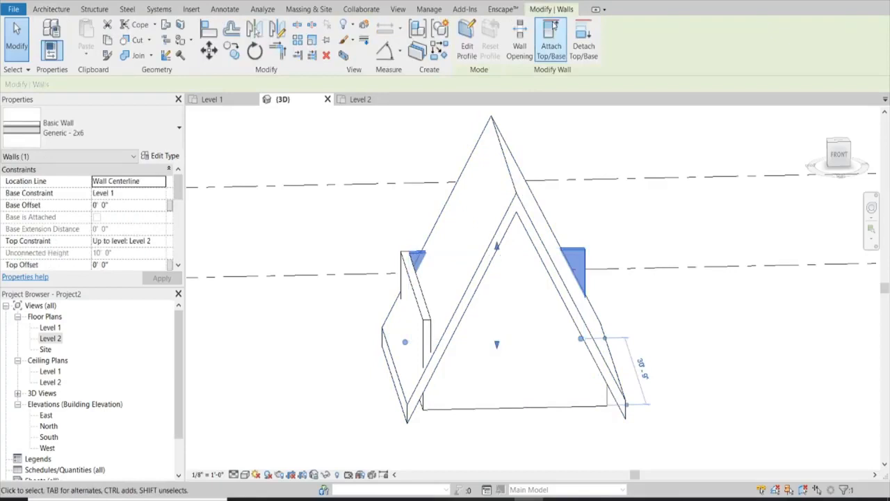
pyautogui.click(516, 200)
pyautogui.click(387, 229)
pyautogui.click(416, 299)
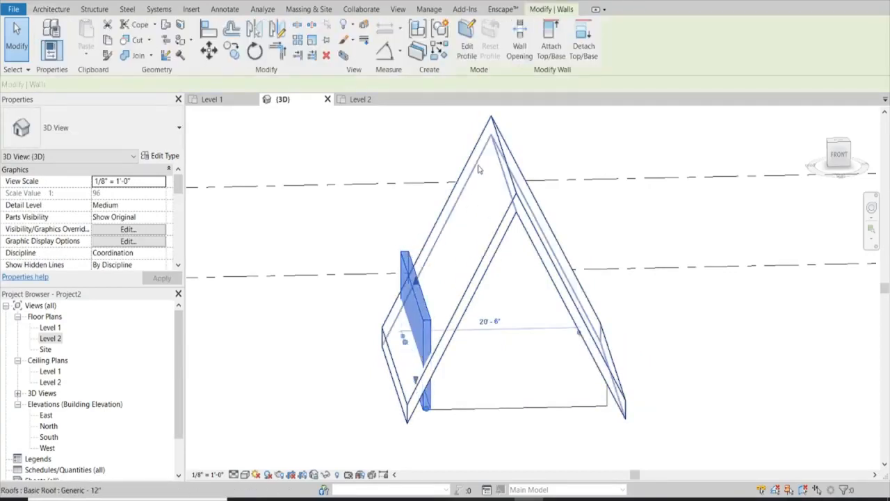
pyautogui.click(550, 36)
pyautogui.click(514, 170)
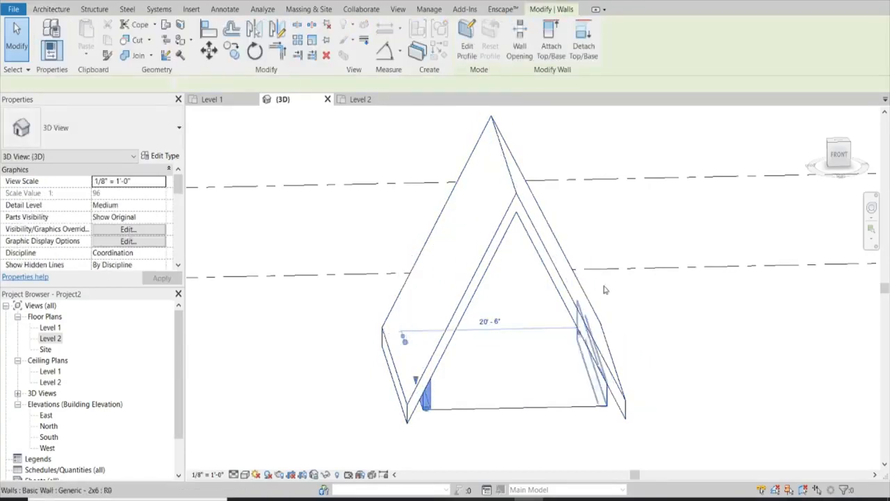
pyautogui.click(683, 361)
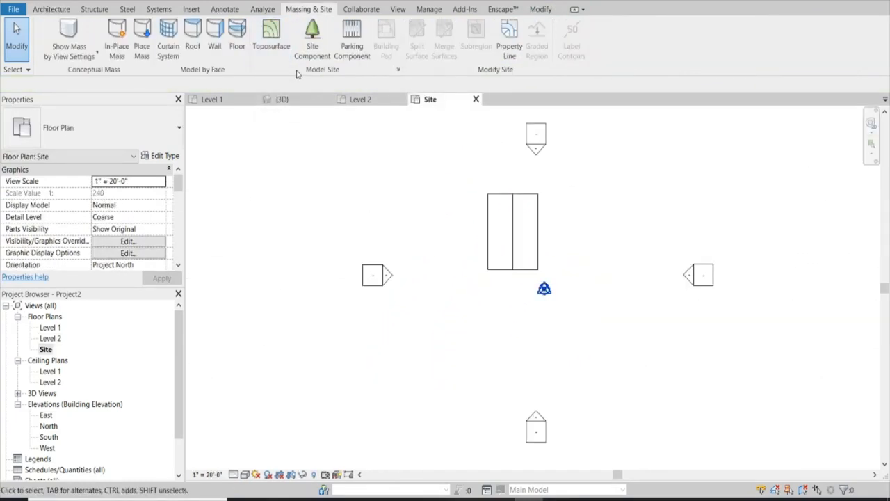
# Create a four-point toposurface at elevation 0' 0" surrounding the building and its elevation markers in the Site plan.
pyautogui.click(272, 36)
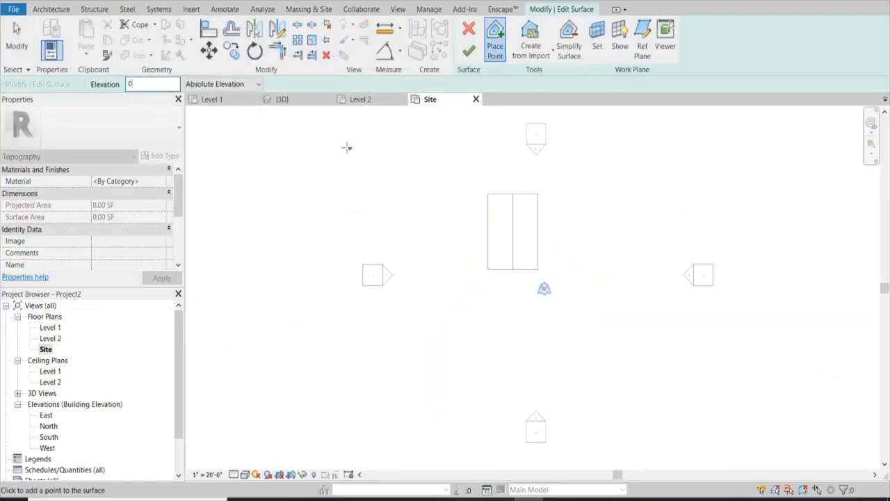
pyautogui.click(322, 121)
pyautogui.click(771, 122)
pyautogui.click(778, 431)
pyautogui.click(336, 422)
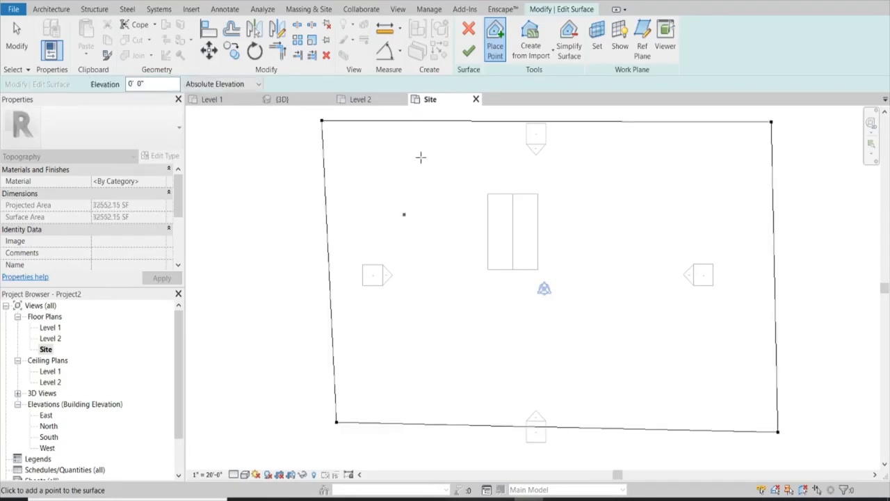
pyautogui.click(471, 48)
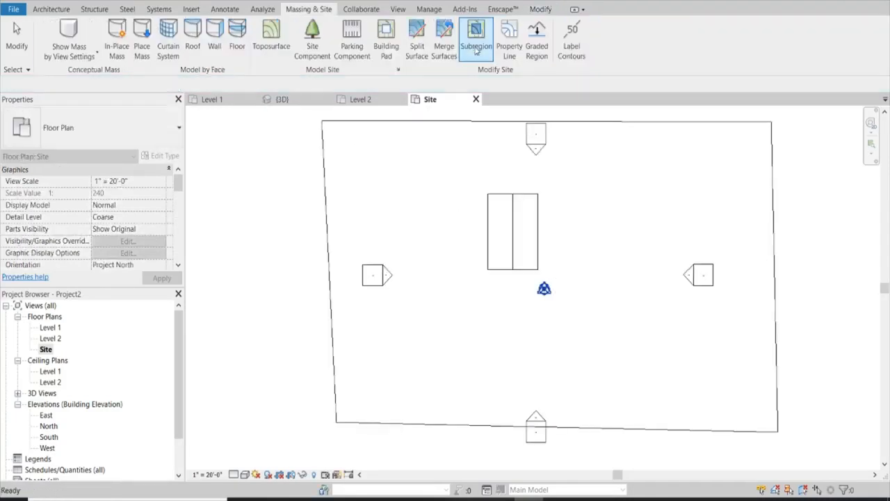
# Set the roof's base offset from Level 2 to -10' 0" in the 3D view.
pyautogui.click(282, 100)
pyautogui.keyDown('shift'); pyautogui.moveTo(435, 212); pyautogui.dragTo(372, 277, button='middle'); pyautogui.keyUp('shift')
pyautogui.click(429, 260)
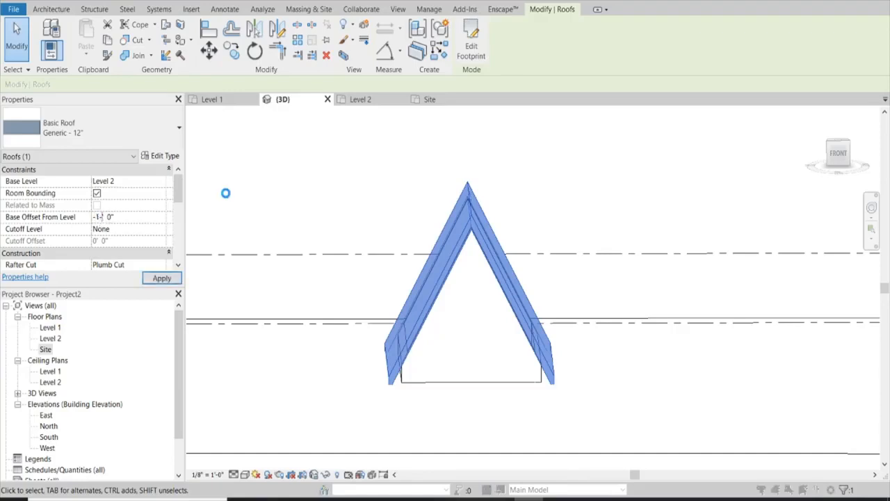
pyautogui.click(517, 249)
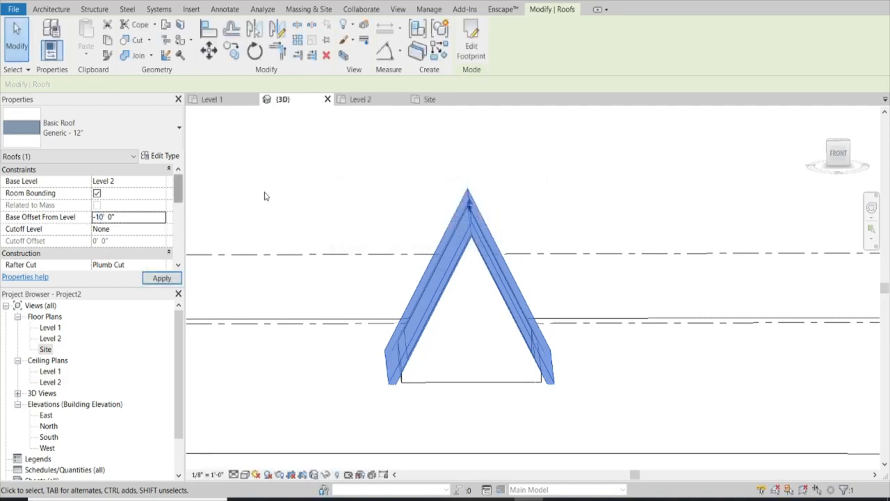
pyautogui.click(381, 163)
# Examine where the front and side walls meet the lower edges of the roof.
pyautogui.keyDown('shift'); pyautogui.moveTo(314, 352); pyautogui.dragTo(386, 376, button='middle'); pyautogui.keyUp('shift')
pyautogui.click(610, 369)
pyautogui.scroll(3, 609, 369)
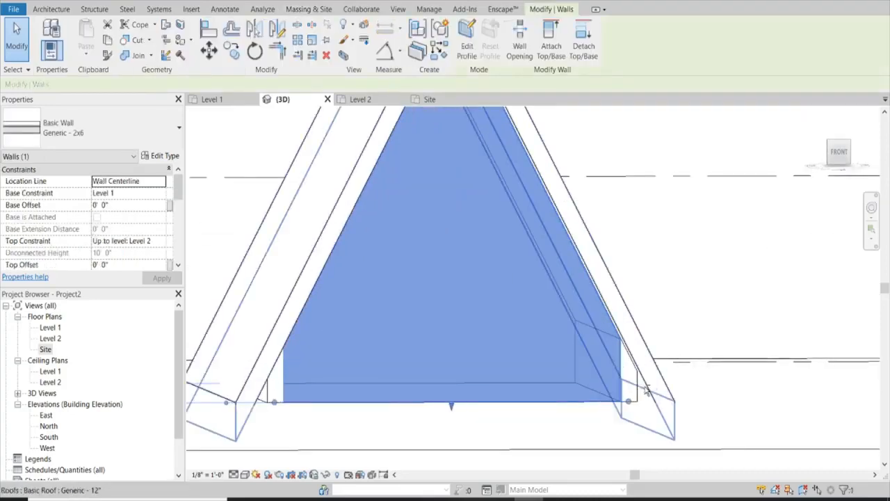
pyautogui.keyDown('shift'); pyautogui.moveTo(609, 369); pyautogui.dragTo(684, 424, button='middle'); pyautogui.keyUp('shift')
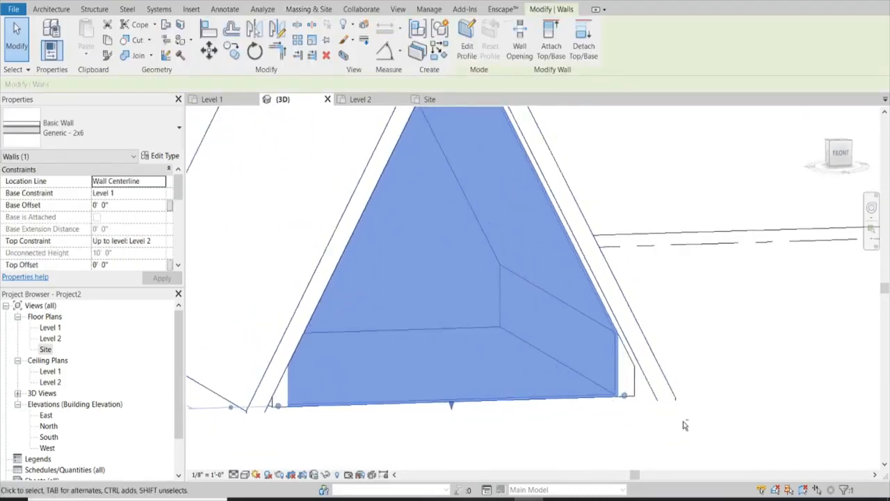
pyautogui.scroll(-5, 502, 303)
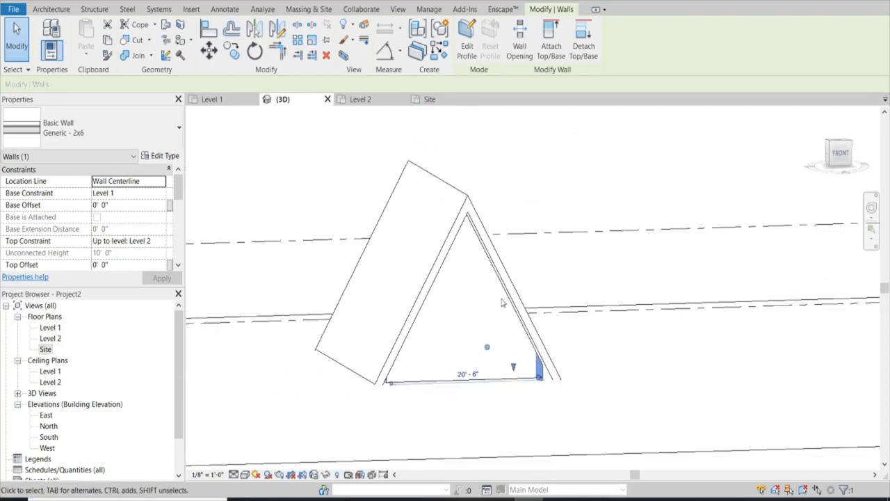
pyautogui.click(518, 189)
# Stretch the roof ridge higher to steepen the A-frame and check the building from a low angle.
pyautogui.click(409, 188)
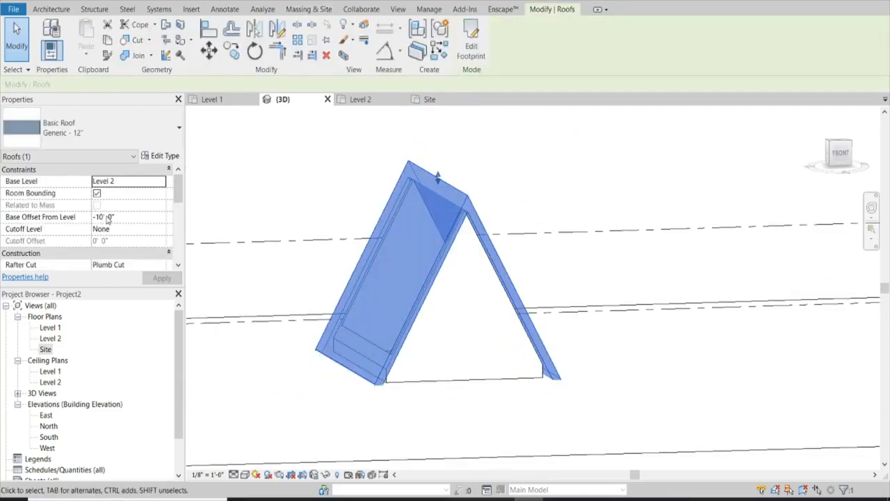
pyautogui.moveTo(437, 174); pyautogui.dragTo(439, 125)
pyautogui.click(599, 219)
pyautogui.scroll(-3, 456, 265)
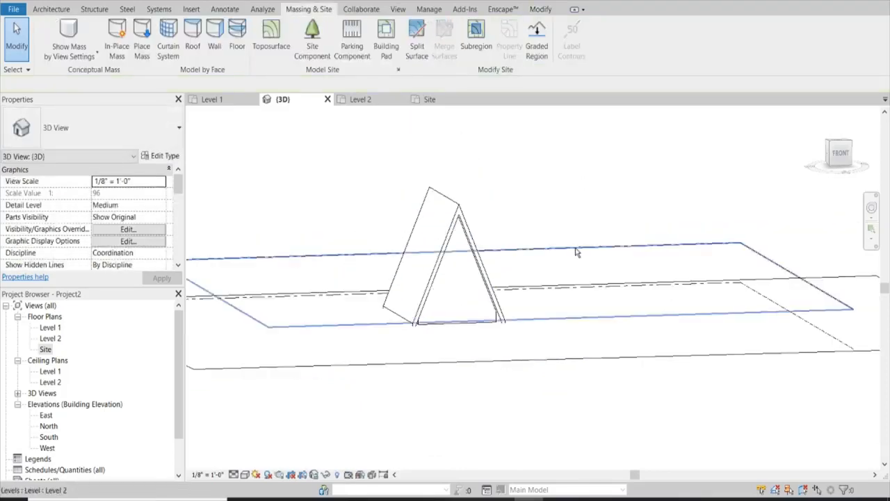
pyautogui.keyDown('shift'); pyautogui.moveTo(577, 252); pyautogui.dragTo(514, 208, button='middle'); pyautogui.keyUp('shift')
pyautogui.scroll(2, 540, 176)
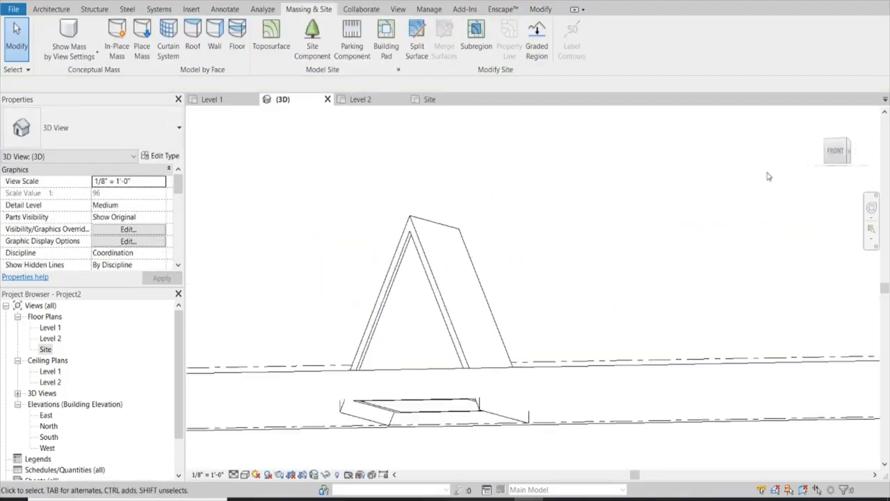
# Set the roof's base offset from Level 2 to -10' 6" in the front view and check the building.
pyautogui.click(840, 151)
pyautogui.scroll(8, 528, 285)
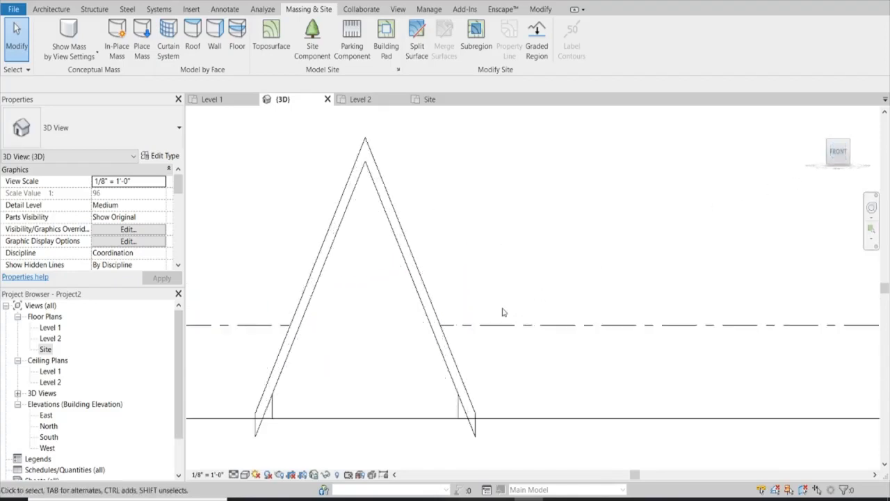
pyautogui.scroll(2, 487, 376)
pyautogui.click(532, 392)
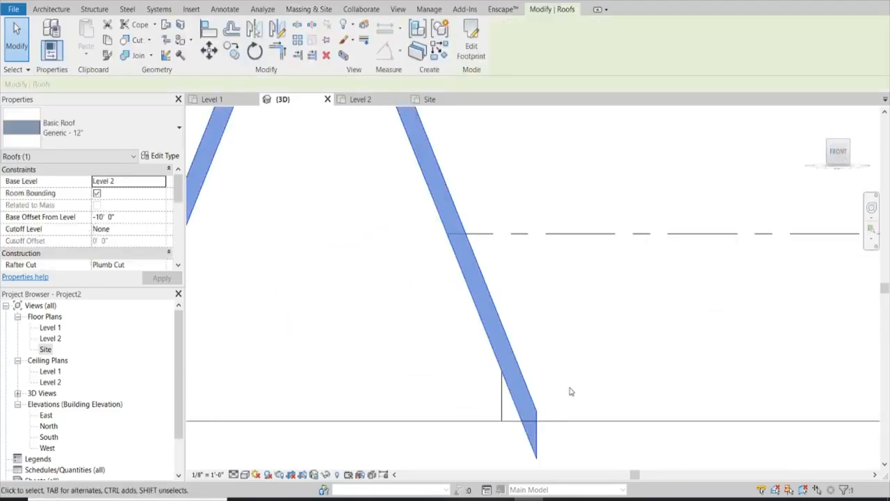
pyautogui.scroll(-1, 530, 384)
pyautogui.click(103, 217)
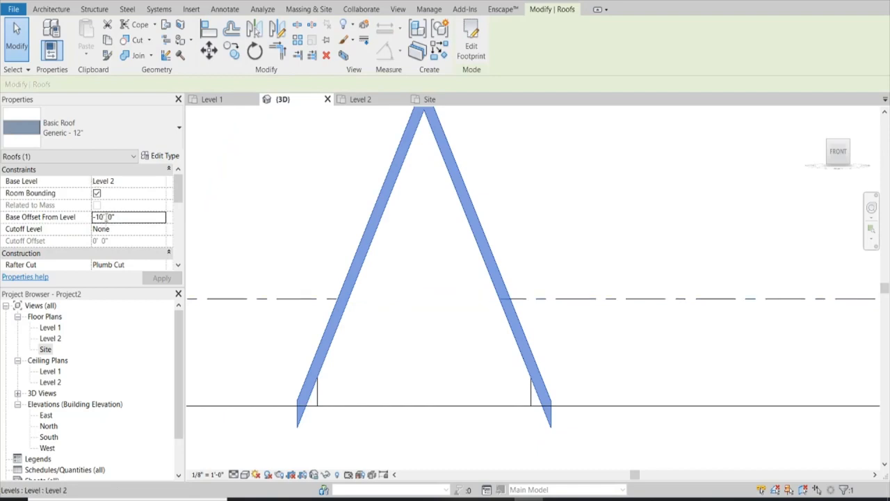
pyautogui.write('6')
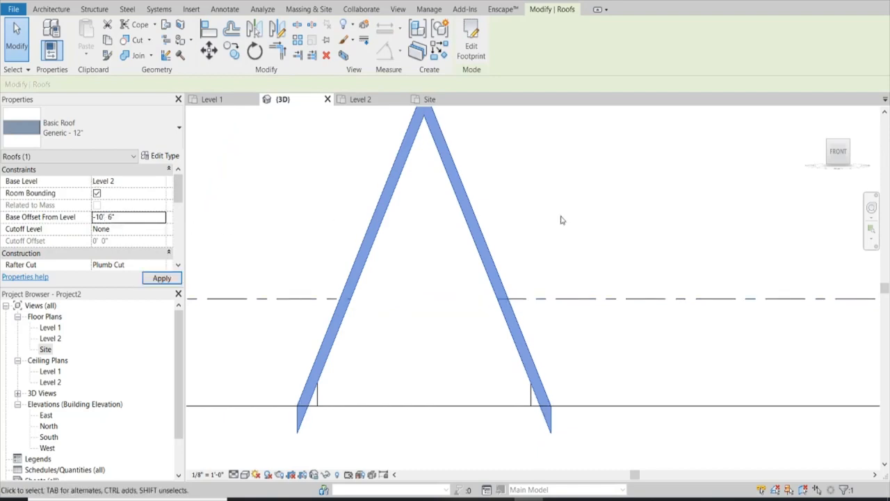
pyautogui.click(570, 226)
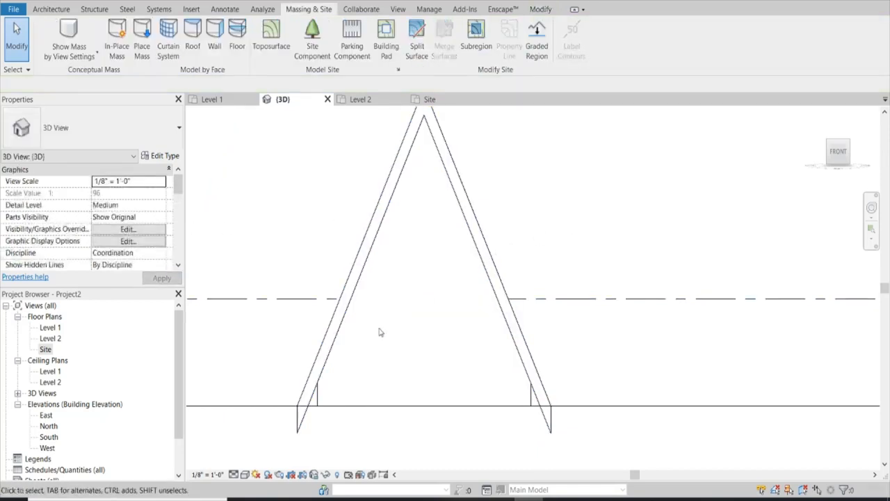
pyautogui.keyDown('shift'); pyautogui.moveTo(258, 298); pyautogui.dragTo(287, 271, button='middle'); pyautogui.keyUp('shift')
pyautogui.scroll(1, 286, 268)
# Hide the roof element in the Level 1 floor plan so only the walls are shown.
pyautogui.click(212, 102)
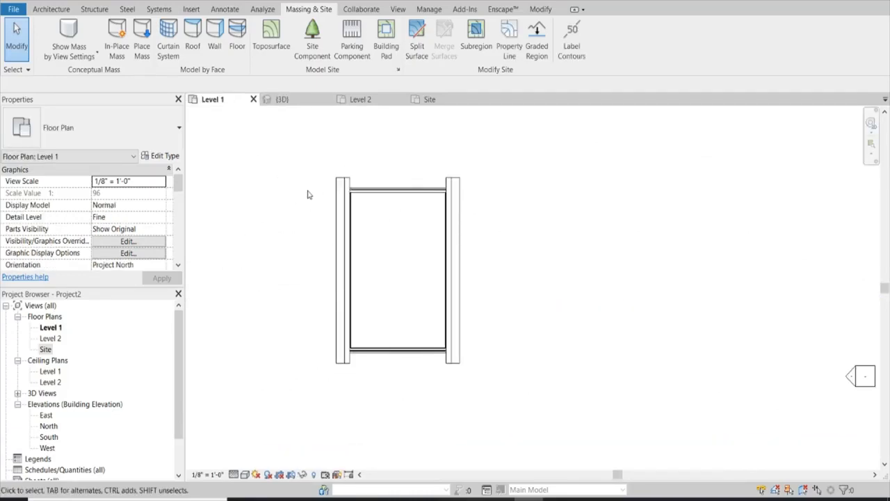
pyautogui.scroll(2, 373, 199)
pyautogui.click(307, 141)
pyautogui.rightClick(307, 142)
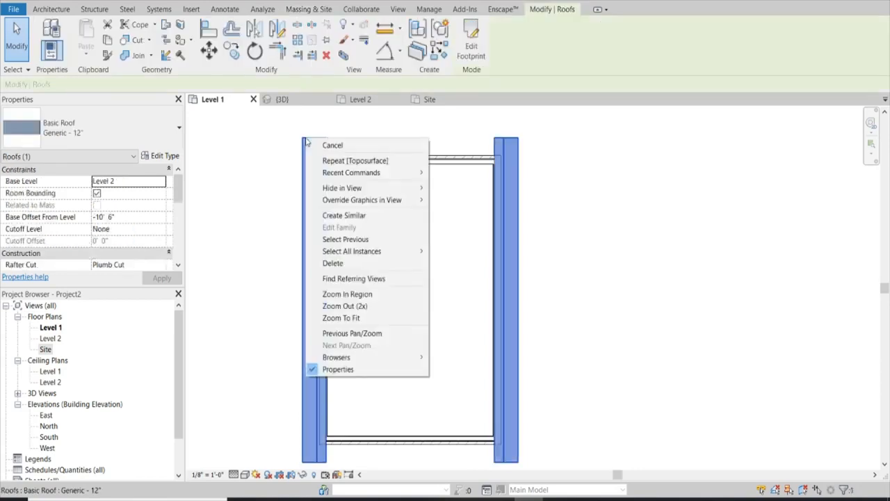
pyautogui.moveTo(386, 189)
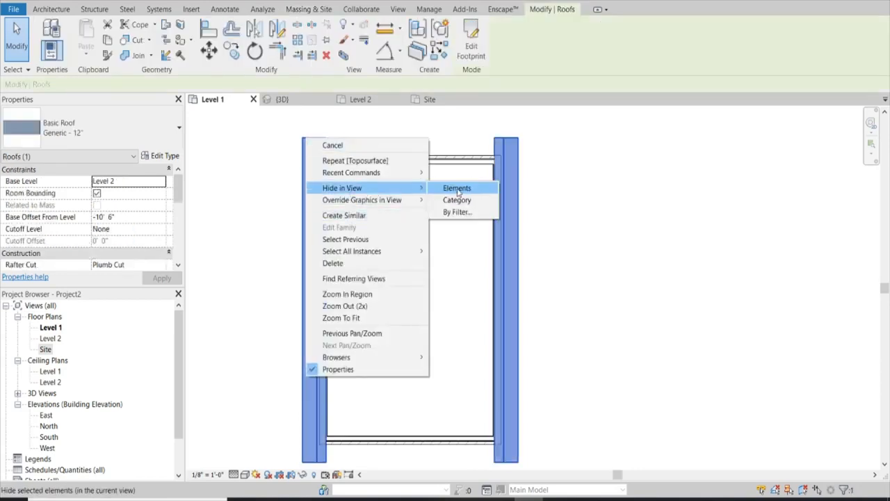
pyautogui.click(458, 189)
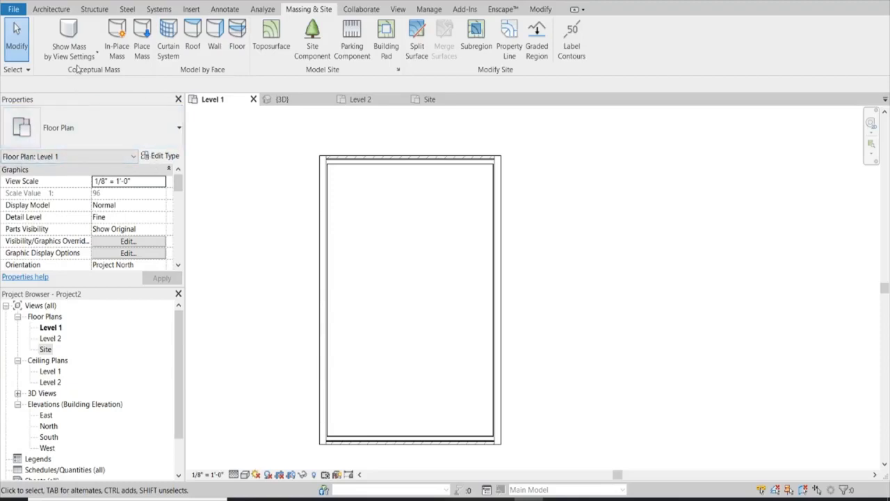
# Draw three Generic - 2x6 walls forming a rectangular bump-out about 12' long on the outside of the west wall.
pyautogui.click(50, 9)
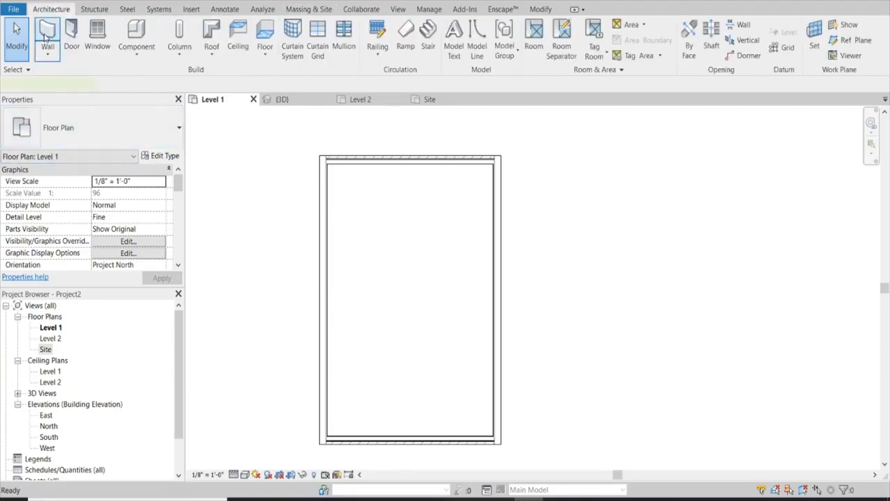
pyautogui.click(45, 37)
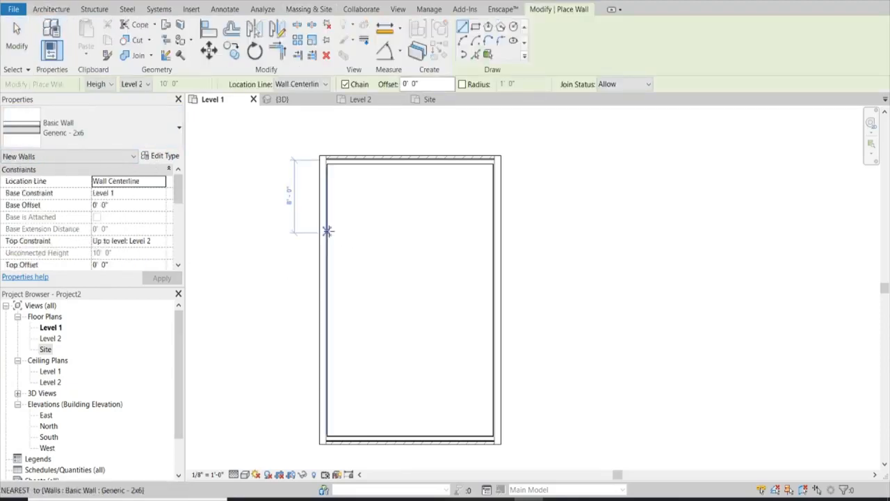
pyautogui.click(325, 228)
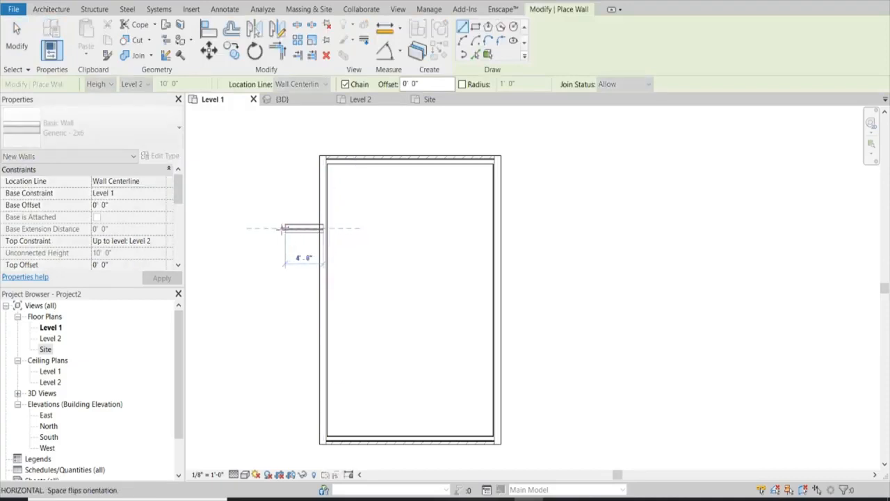
pyautogui.click(272, 228)
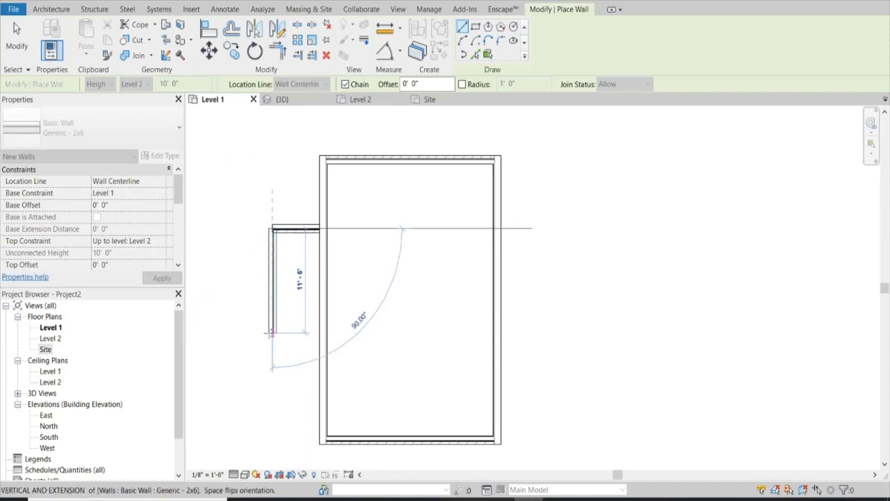
pyautogui.click(271, 339)
pyautogui.click(325, 338)
pyautogui.press('Escape')
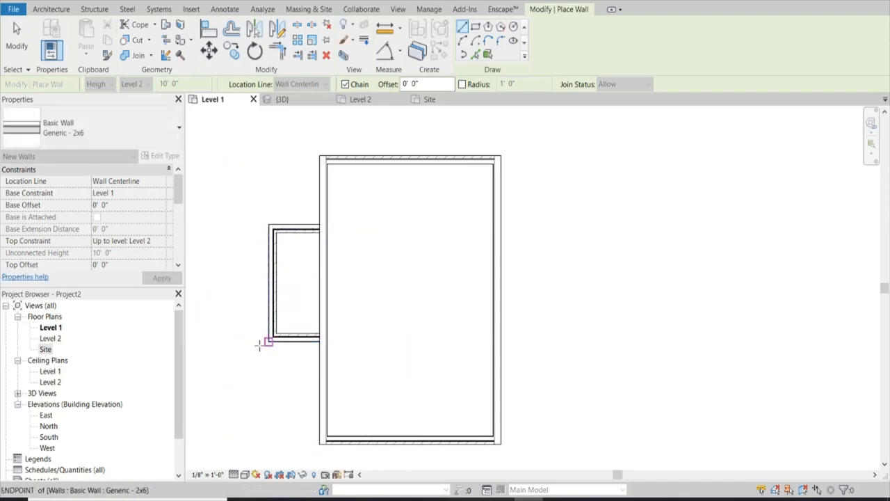
pyautogui.press('Escape')
# Draw a horizontal detail line from the midpoint of the east wall across the plan and past the bump-out.
pyautogui.scroll(-2, 260, 304)
pyautogui.moveTo(238, 229); pyautogui.dragTo(312, 352)
pyautogui.scroll(1, 282, 300)
pyautogui.scroll(1, 281, 301)
pyautogui.press('d')
pyautogui.press('l')
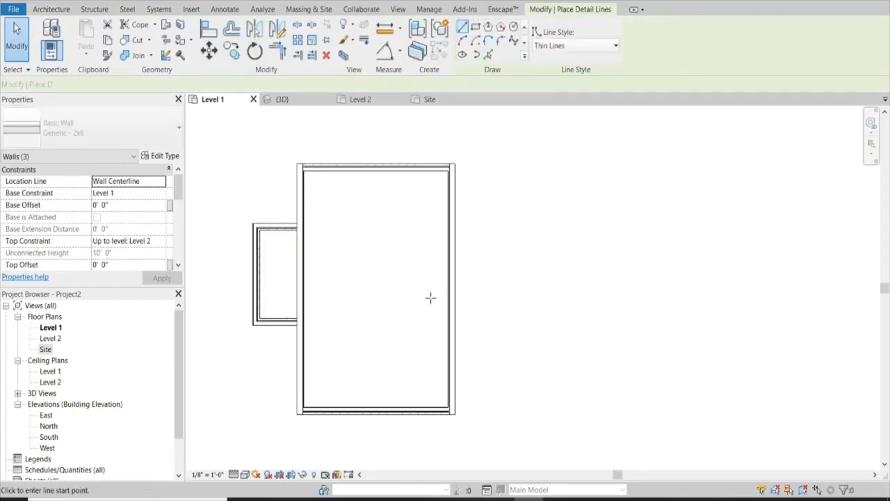
pyautogui.click(447, 289)
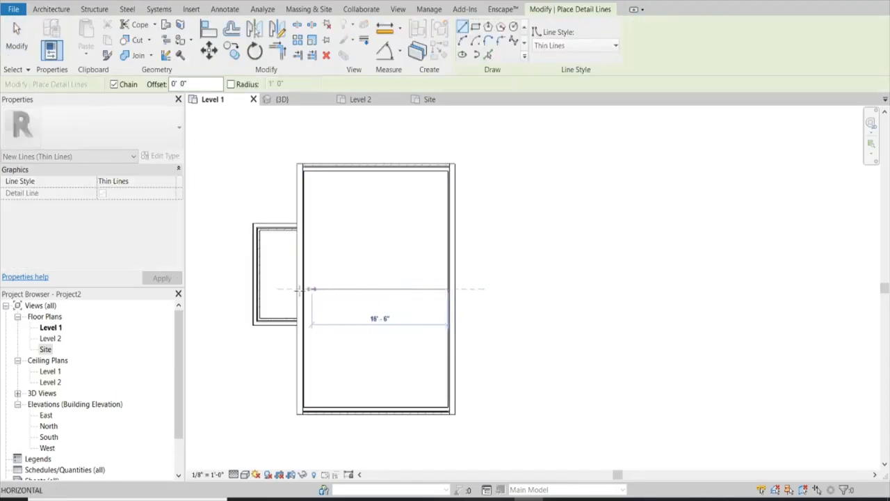
pyautogui.click(220, 289)
pyautogui.press('Escape')
pyautogui.press('Escape')
# Move the three bump-out walls to centre them on the horizontal detail line, and delete that guide line.
pyautogui.moveTo(232, 205); pyautogui.dragTo(316, 347)
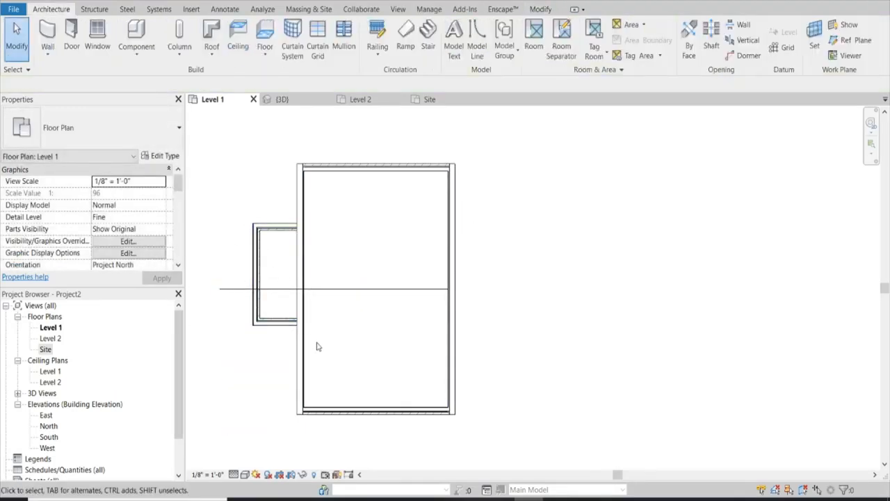
pyautogui.moveTo(229, 196); pyautogui.dragTo(314, 352)
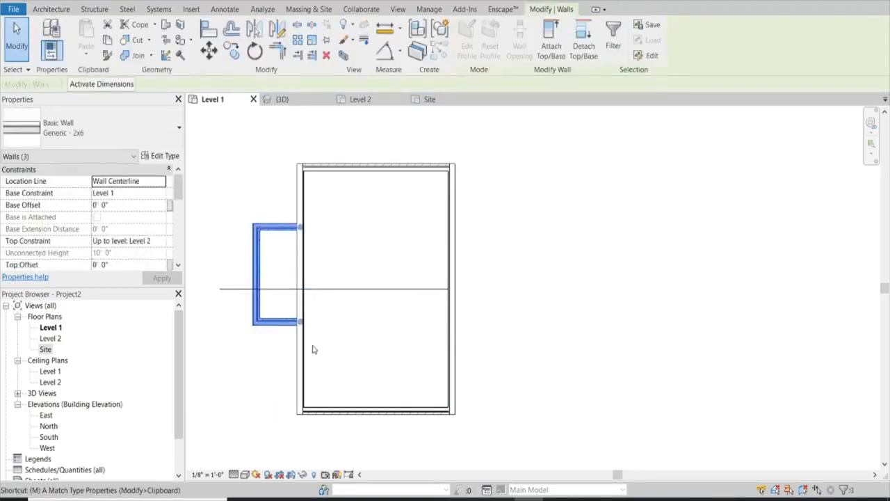
pyautogui.scroll(2, 263, 306)
pyautogui.press('m')
pyautogui.press('v')
pyautogui.click(262, 268)
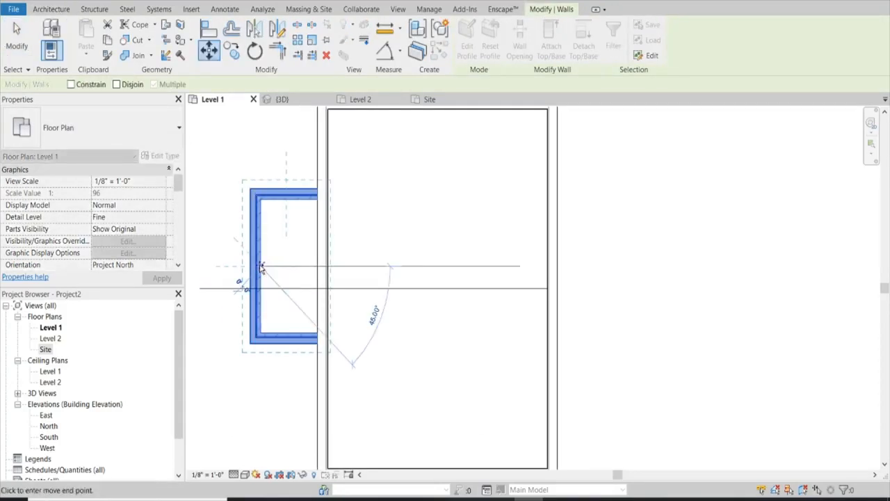
pyautogui.click(263, 295)
pyautogui.scroll(-2, 279, 302)
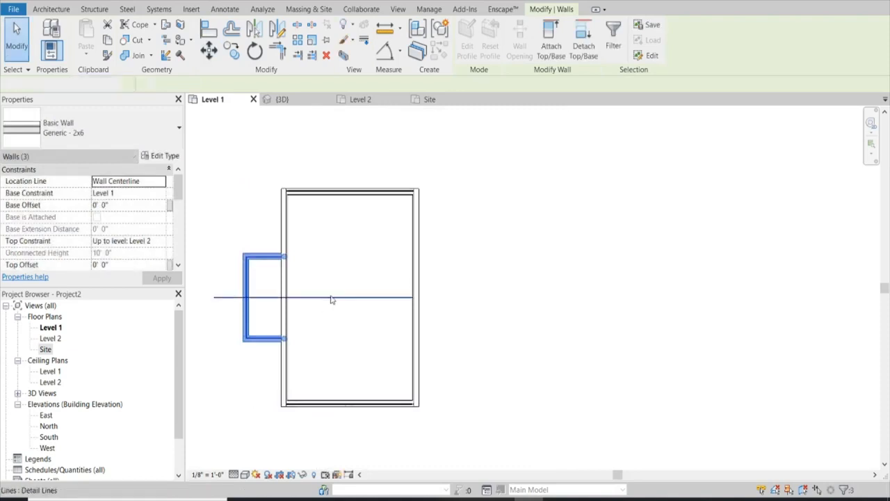
pyautogui.click(331, 299)
pyautogui.press('Delete')
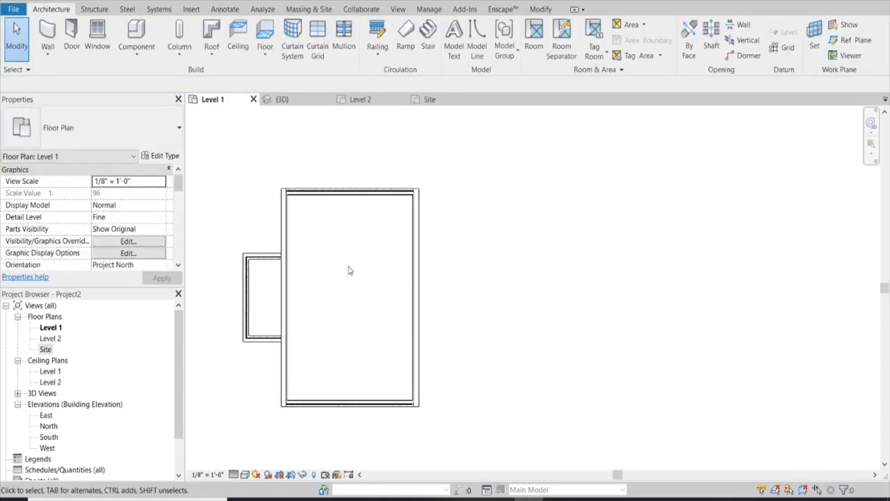
# Split the west wall at two points inside the bump-out and delete the segment between them.
pyautogui.scroll(3, 278, 284)
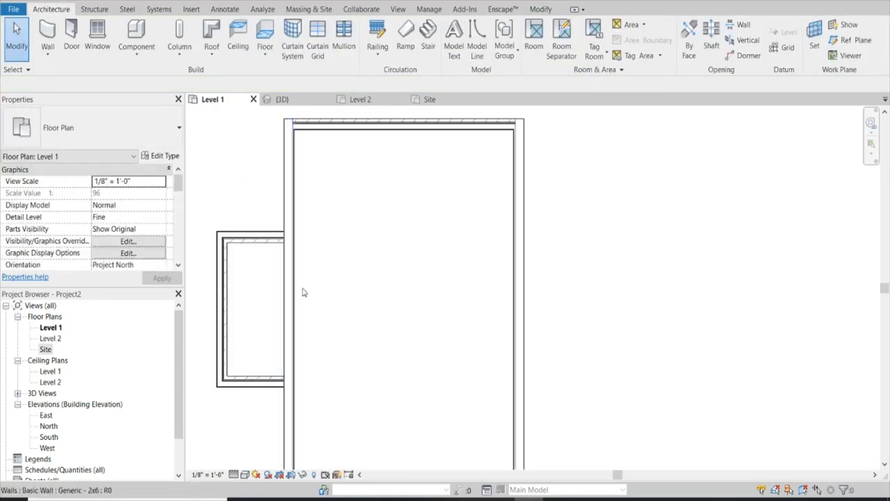
pyautogui.click(296, 255)
pyautogui.scroll(2, 296, 268)
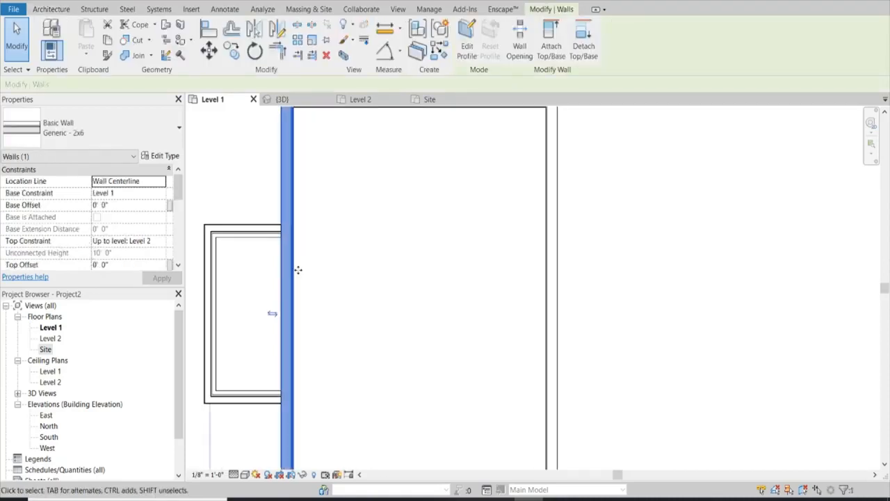
pyautogui.scroll(-1, 299, 274)
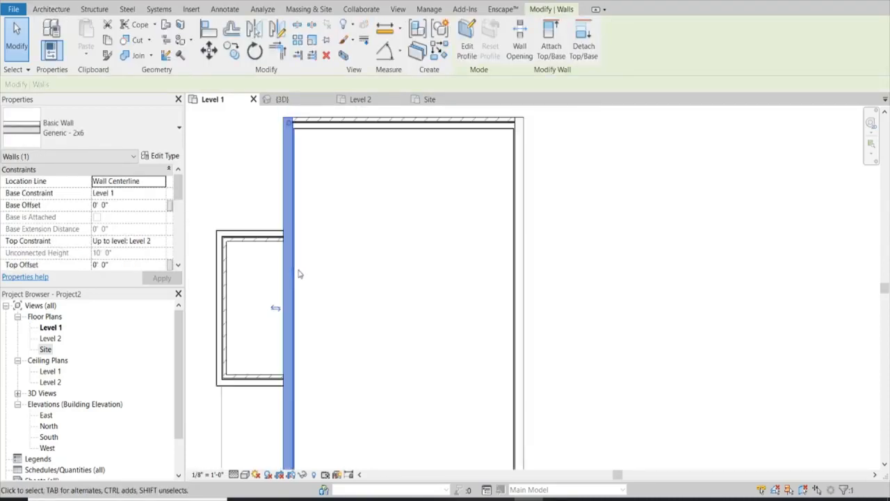
pyautogui.press('s')
pyautogui.press('l')
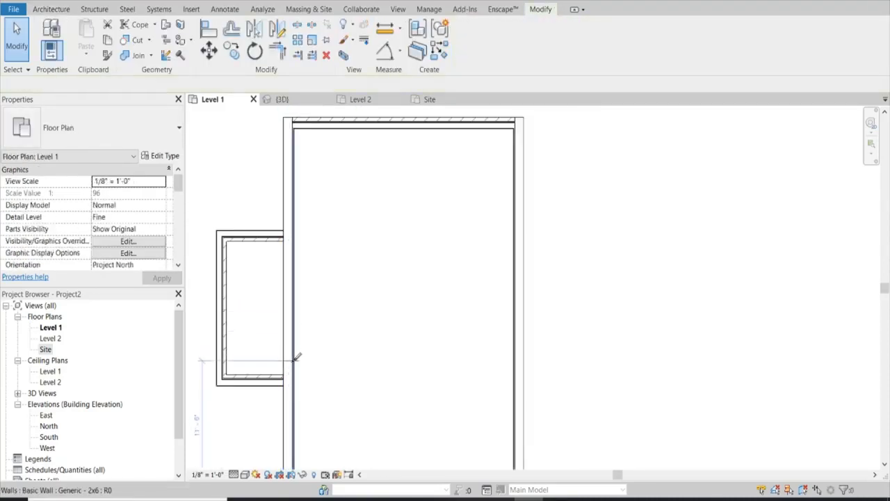
pyautogui.click(296, 359)
pyautogui.click(295, 252)
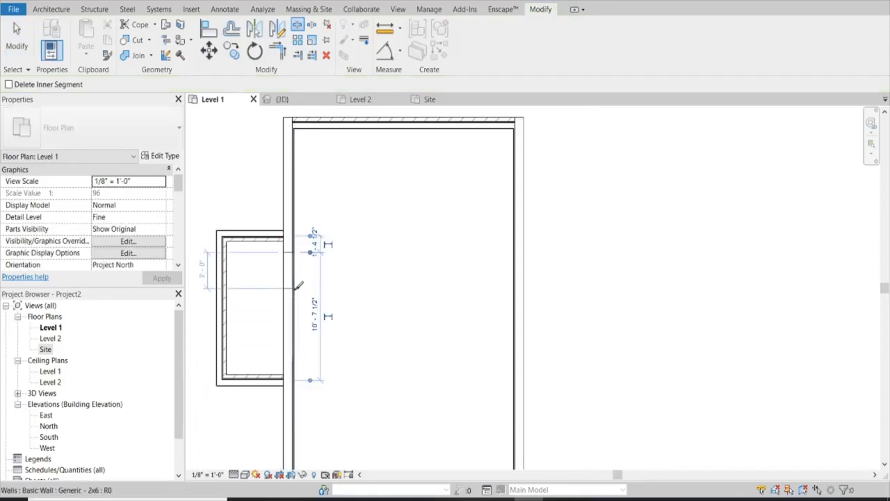
pyautogui.press('Escape')
pyautogui.click(294, 285)
pyautogui.press('Delete')
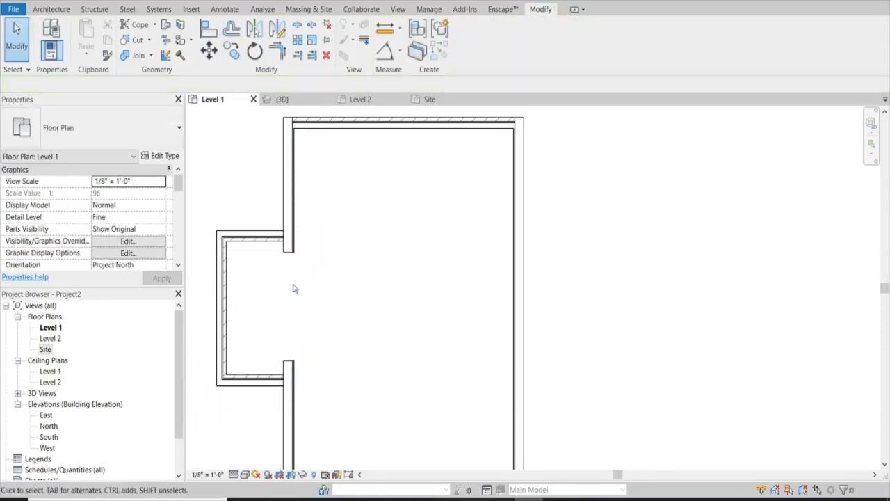
# Adjust the ends of both remaining west wall segments to meet the bump-out's upper and lower walls.
pyautogui.click(286, 253)
pyautogui.scroll(2, 289, 258)
pyautogui.moveTo(288, 258); pyautogui.dragTo(285, 238)
pyautogui.scroll(-2, 327, 283)
pyautogui.click(301, 375)
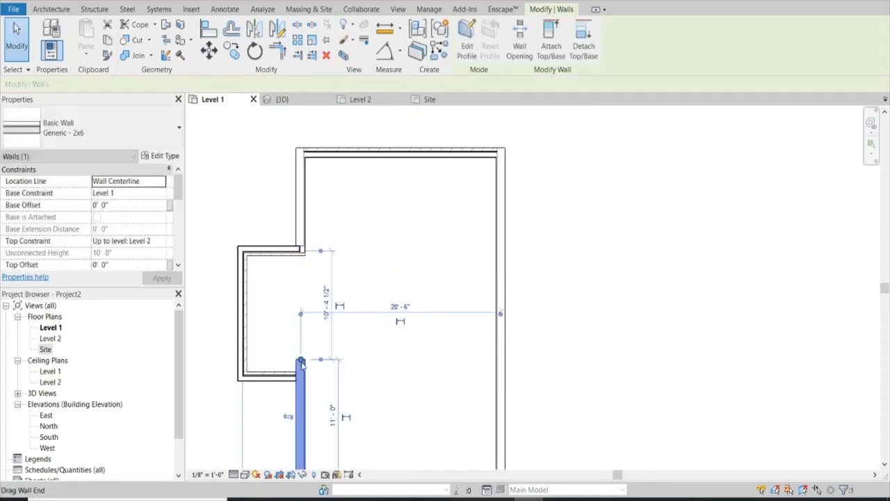
pyautogui.moveTo(299, 360); pyautogui.dragTo(299, 376)
pyautogui.click(335, 322)
pyautogui.scroll(-2, 337, 317)
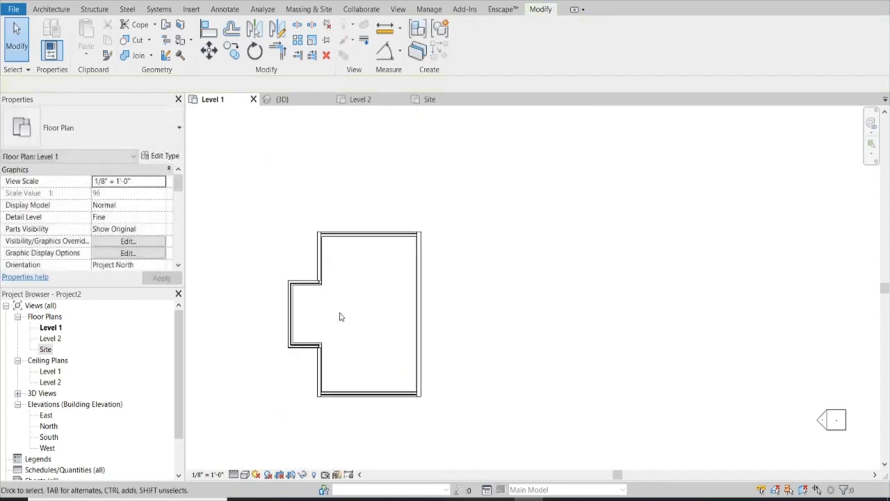
pyautogui.scroll(4, 344, 354)
pyautogui.scroll(-1, 375, 374)
pyautogui.scroll(-2, 343, 299)
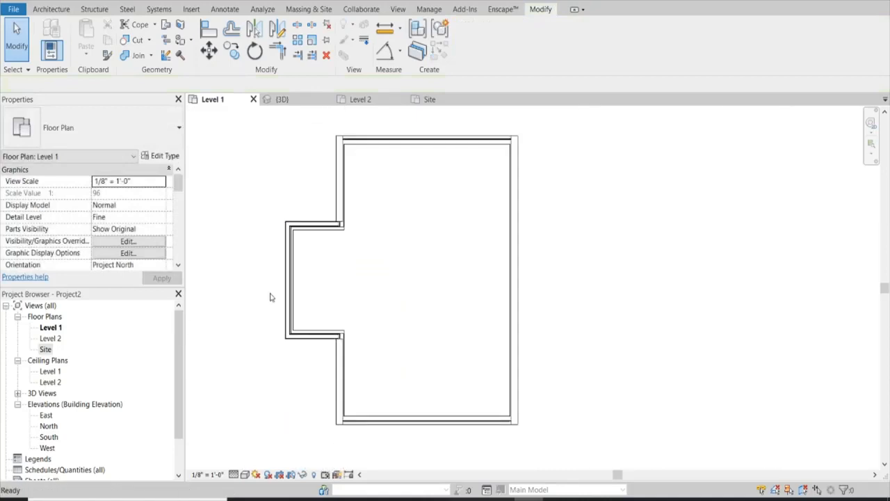
# Start a footprint roof on Level 2 with a 1' 0" overhang and slope-defining boundaries along the three bump-out walls.
pyautogui.click(325, 102)
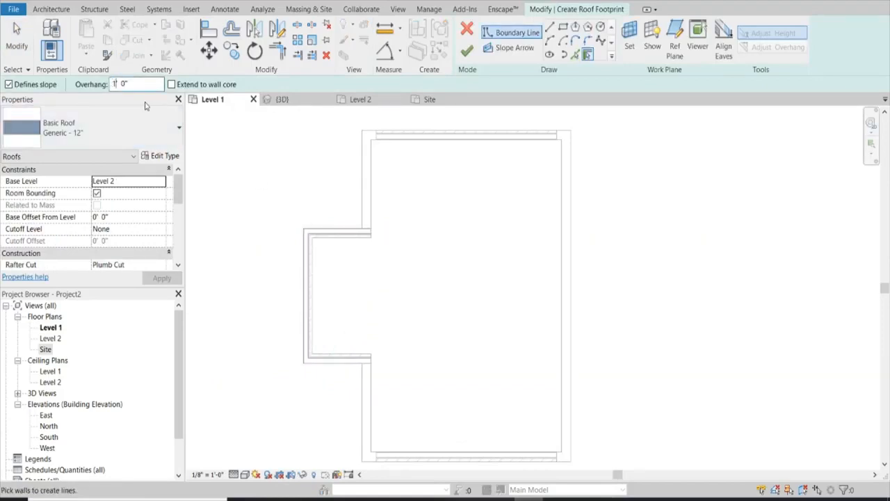
pyautogui.click(327, 230)
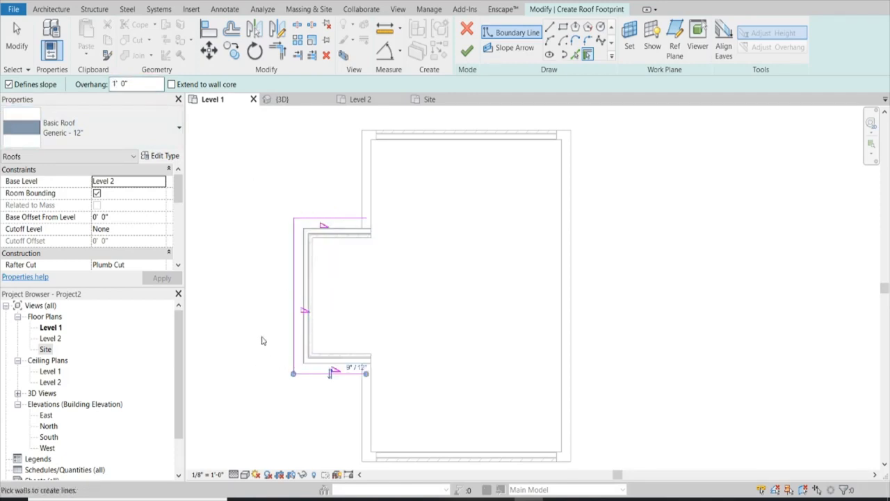
pyautogui.press('Escape')
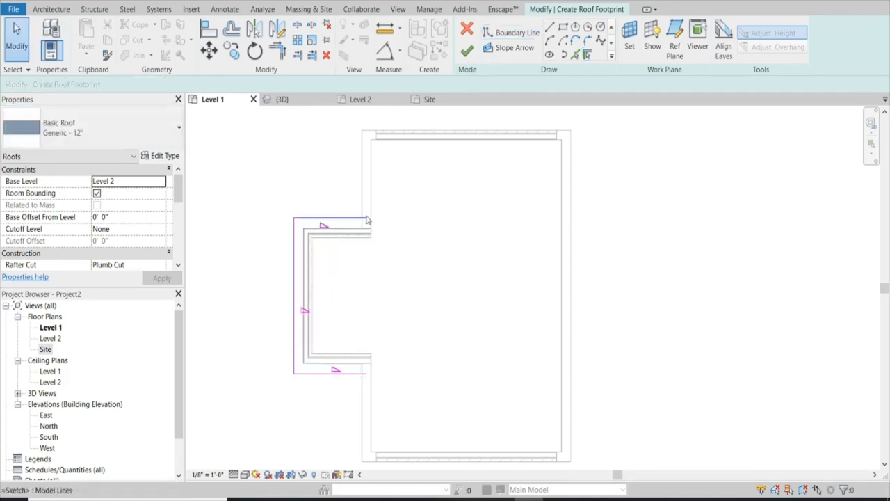
# Extend the upper and lower roof boundary lines to the inner face of the main house's west wall.
pyautogui.scroll(2, 374, 230)
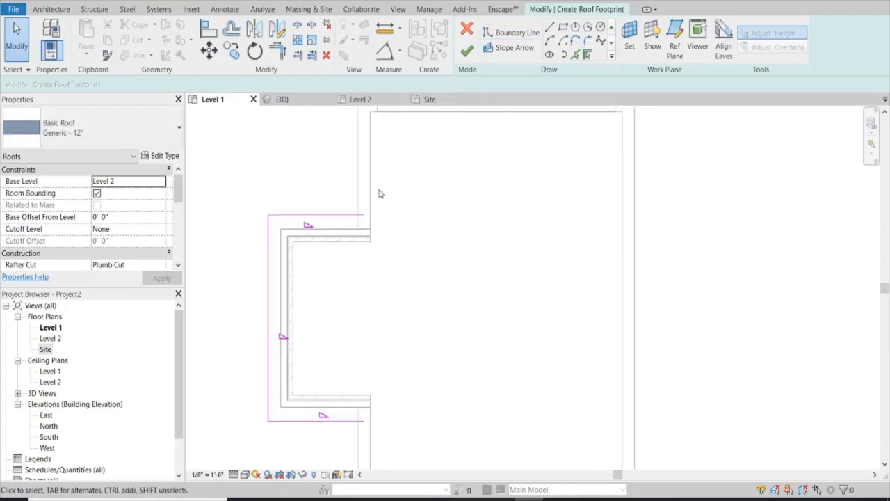
pyautogui.click(355, 214)
pyautogui.scroll(3, 347, 208)
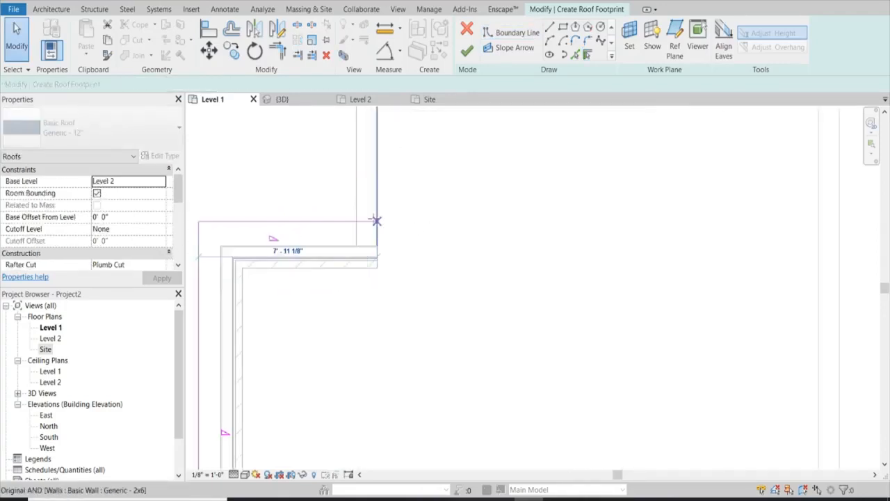
pyautogui.scroll(-4, 396, 198)
pyautogui.scroll(2, 357, 355)
pyautogui.click(392, 364)
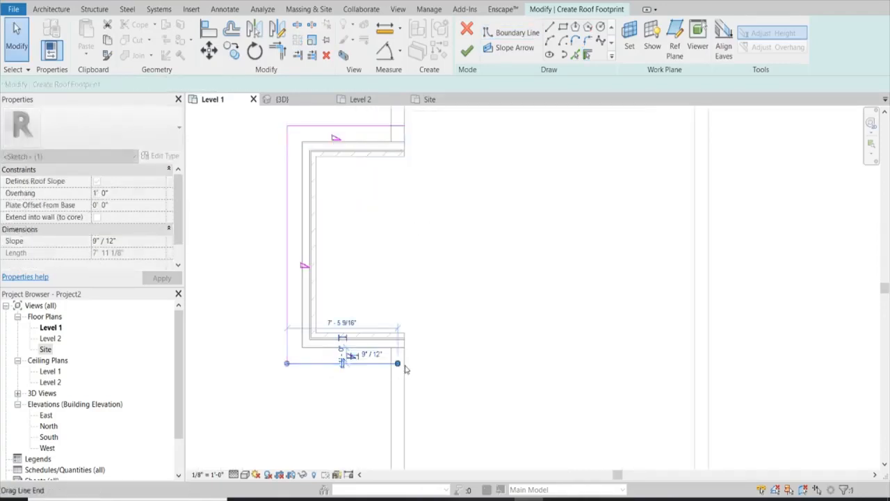
pyautogui.moveTo(399, 363); pyautogui.dragTo(404, 364)
pyautogui.click(456, 344)
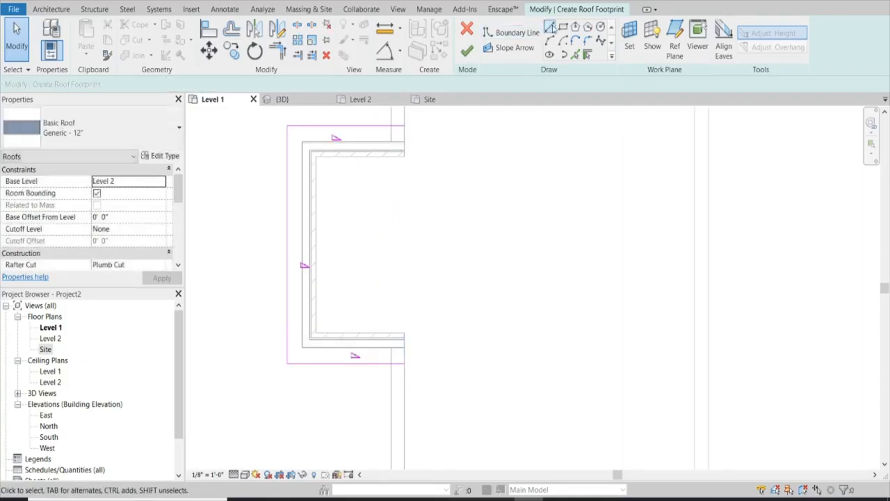
# Draw a short horizontal helper line about 1' 0" long, running inward from the west wall's inner face inside the roof sketch.
pyautogui.click(550, 28)
pyautogui.click(403, 166)
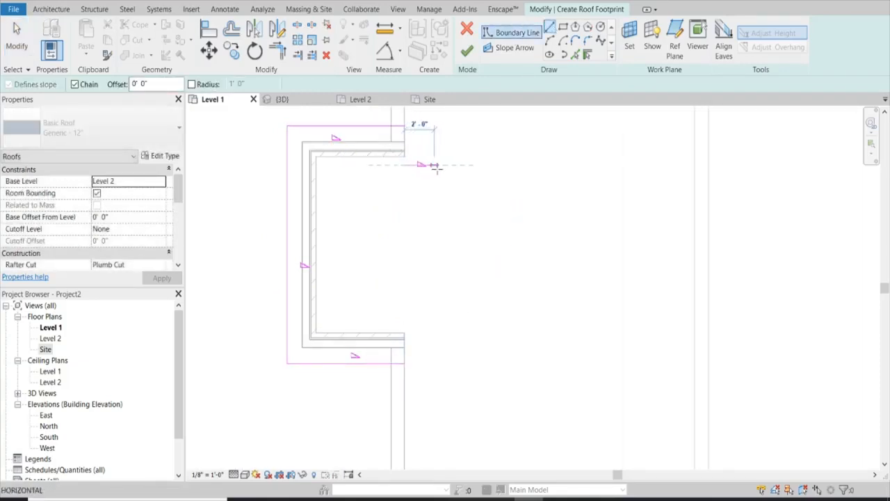
pyautogui.press('Escape')
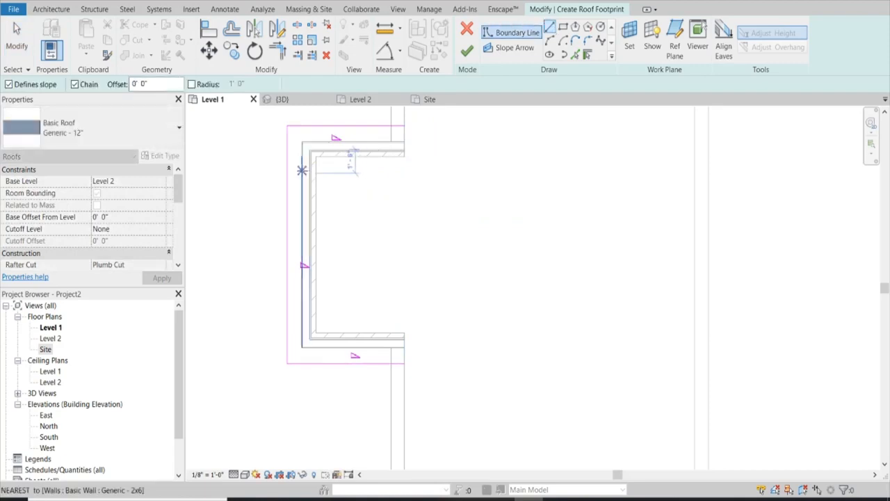
pyautogui.press('Escape')
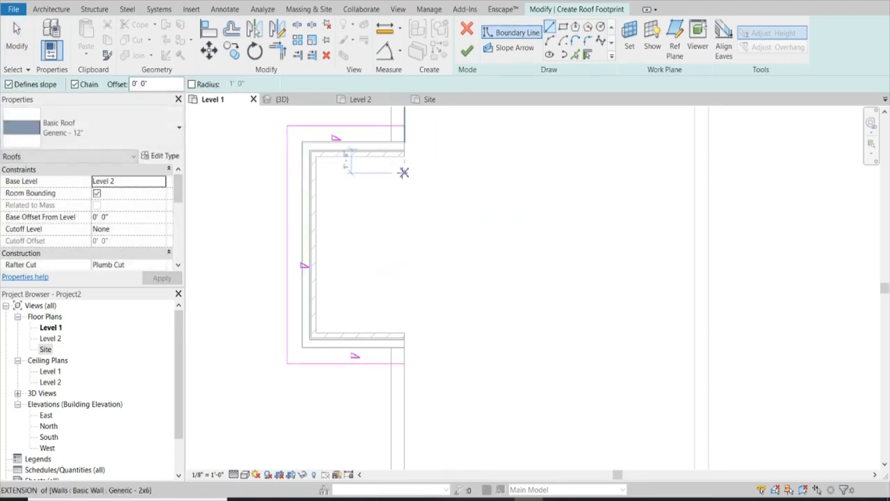
pyautogui.click(403, 172)
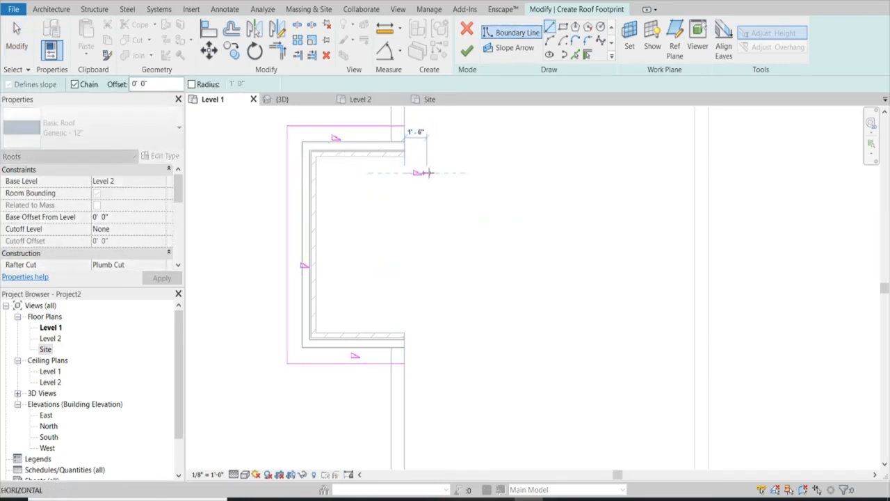
pyautogui.click(420, 173)
pyautogui.press('Escape')
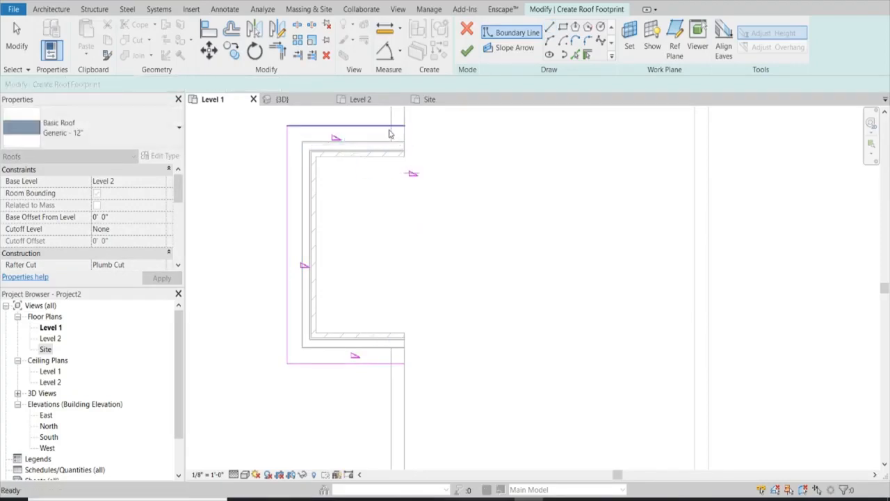
pyautogui.press('Escape')
# Stretch the upper roof boundary line to the helper line's inner end, and draw a vertical closing boundary line down from it.
pyautogui.click(392, 126)
pyautogui.moveTo(405, 126); pyautogui.dragTo(419, 126)
pyautogui.click(552, 29)
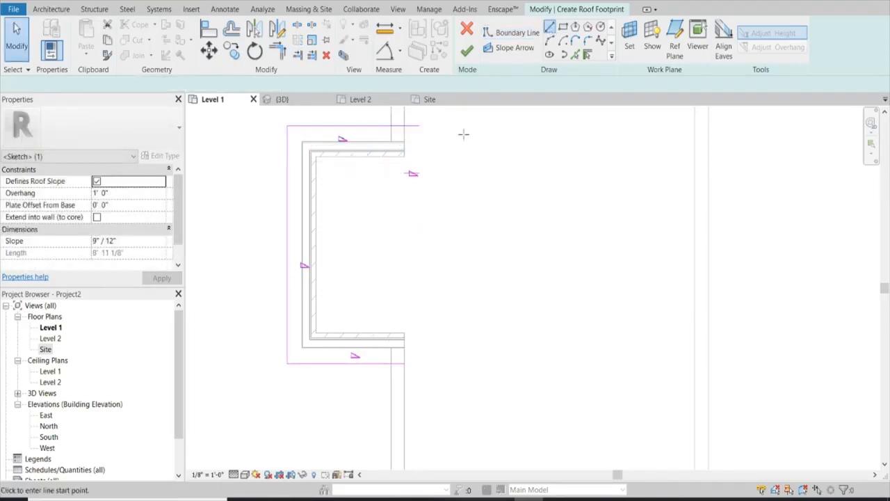
pyautogui.click(419, 126)
pyautogui.click(419, 362)
pyautogui.press('Escape')
pyautogui.press('Escape')
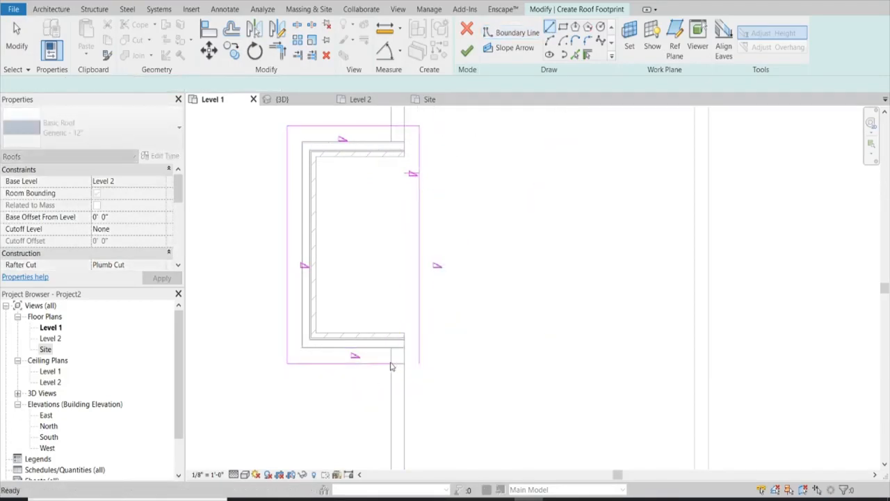
# Extend the lower roof boundary line to meet the vertical closing line, and delete the short helper line.
pyautogui.click(391, 362)
pyautogui.moveTo(409, 361); pyautogui.dragTo(419, 363)
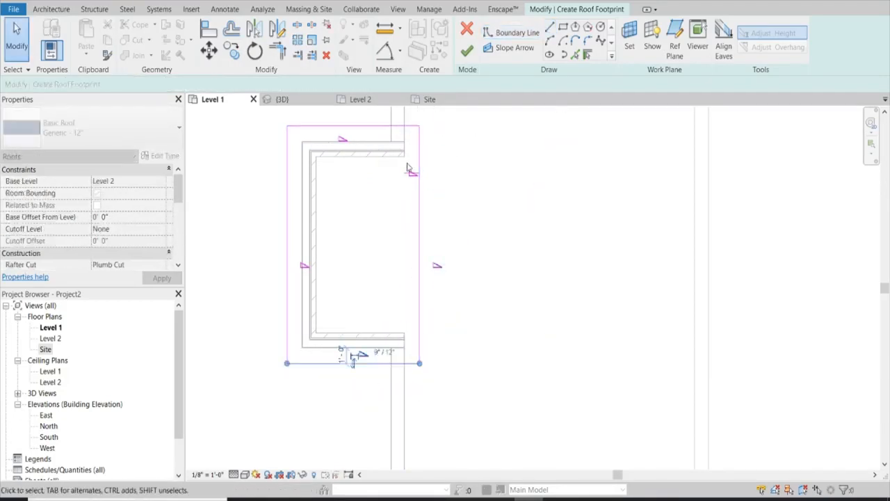
pyautogui.click(408, 173)
pyautogui.press('Delete')
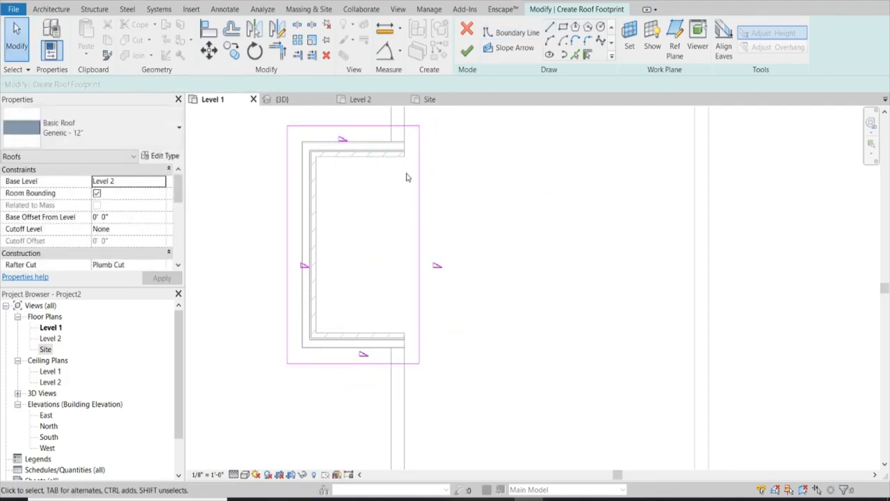
# In the 3D view, remove the slope definition from every roof boundary except the outer west edge, and finish the roof sketch.
pyautogui.scroll(-1, 401, 212)
pyautogui.click(282, 99)
pyautogui.moveTo(522, 344); pyautogui.dragTo(481, 293)
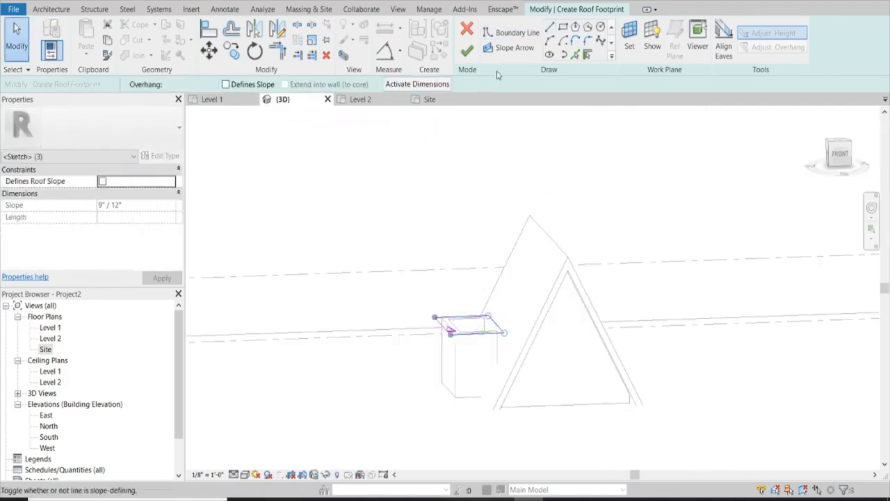
pyautogui.click(466, 50)
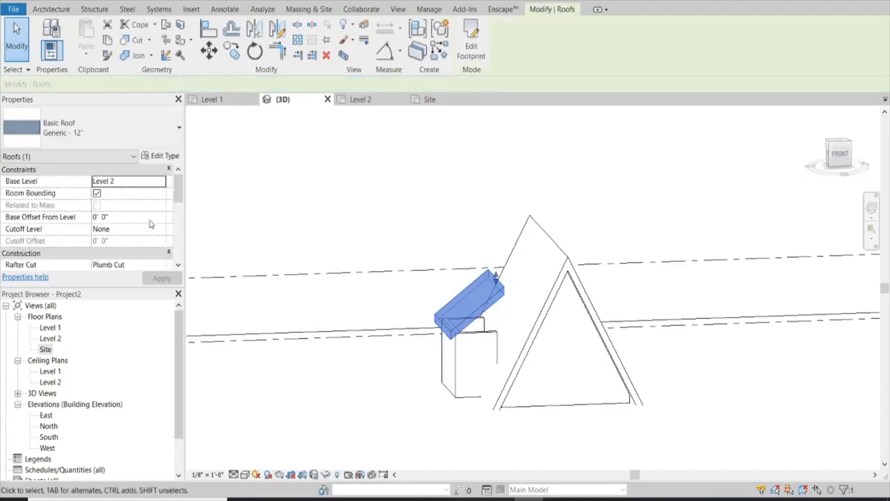
# Set the bump-out roof's slope to 2" / 12" and check its pitch against the A-frame.
pyautogui.scroll(-3, 151, 223)
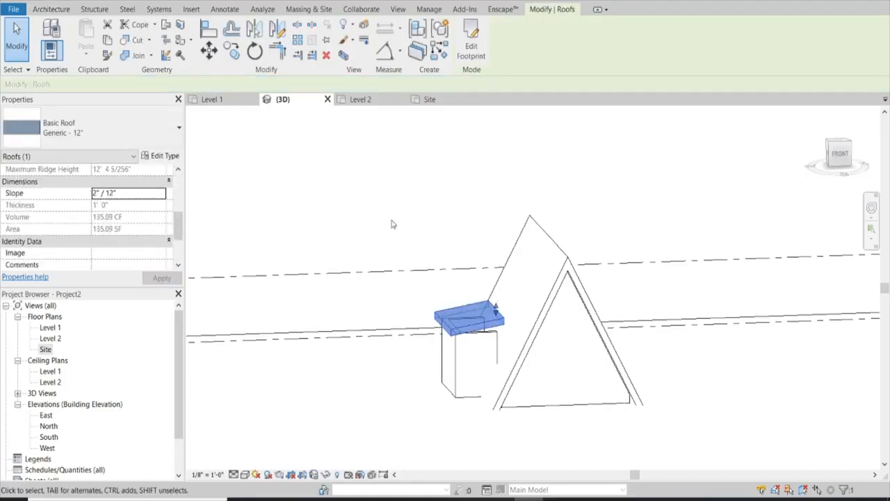
pyautogui.scroll(4, 478, 323)
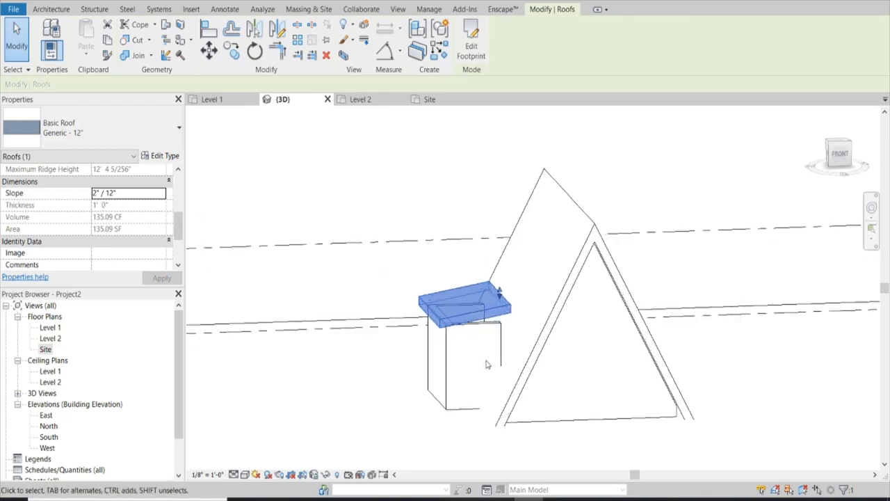
pyautogui.scroll(-2, 339, 322)
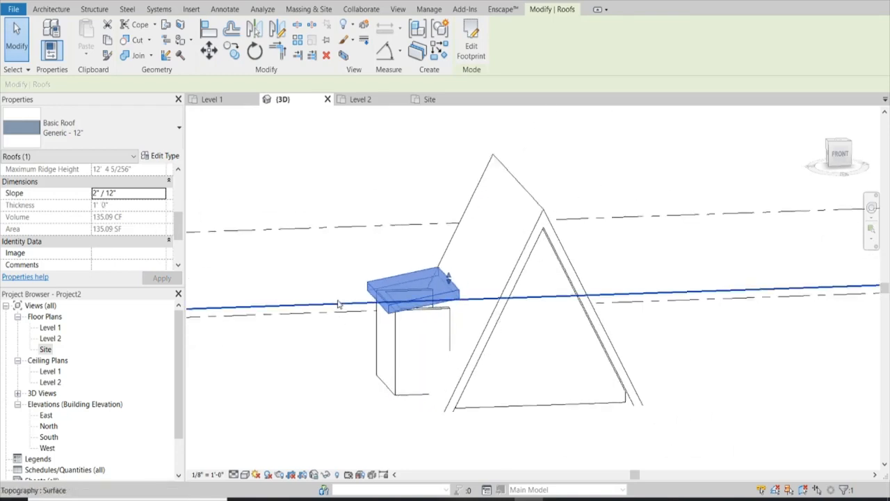
pyautogui.scroll(-1, 339, 304)
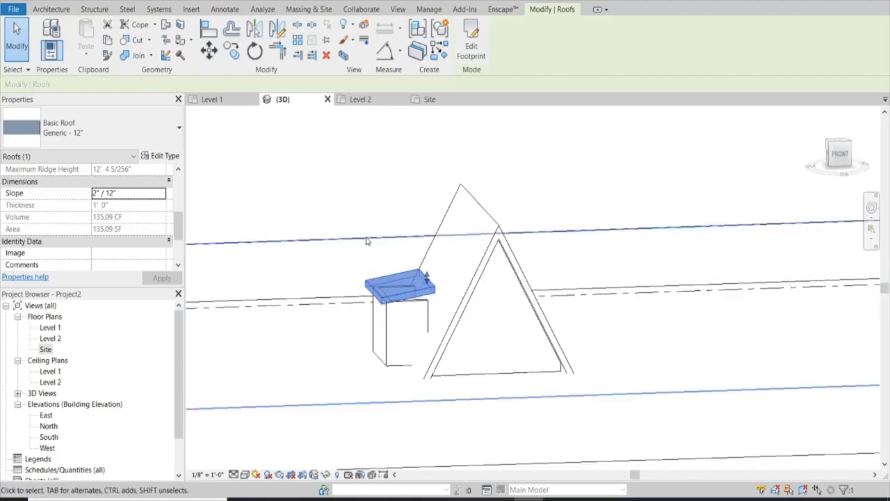
pyautogui.keyDown('shift'); pyautogui.moveTo(369, 213); pyautogui.dragTo(459, 264, button='middle'); pyautogui.keyUp('shift')
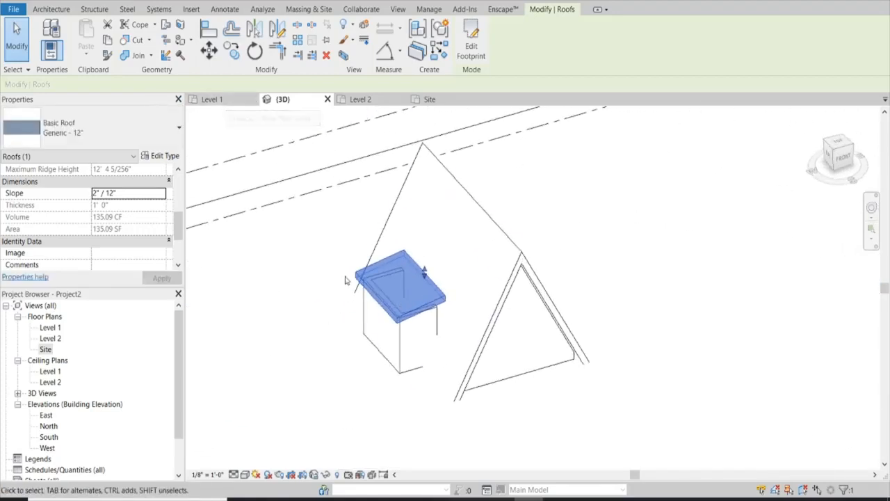
# Attach the top of the bump-out's north side wall to the bump-out roof.
pyautogui.scroll(3, 344, 278)
pyautogui.click(268, 292)
pyautogui.keyDown('shift'); pyautogui.moveTo(292, 336); pyautogui.dragTo(499, 270, button='middle'); pyautogui.keyUp('shift')
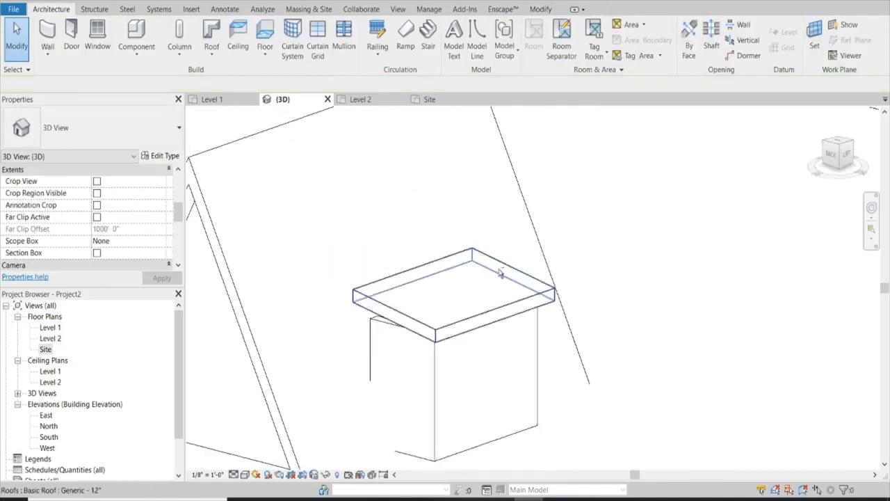
pyautogui.click(379, 324)
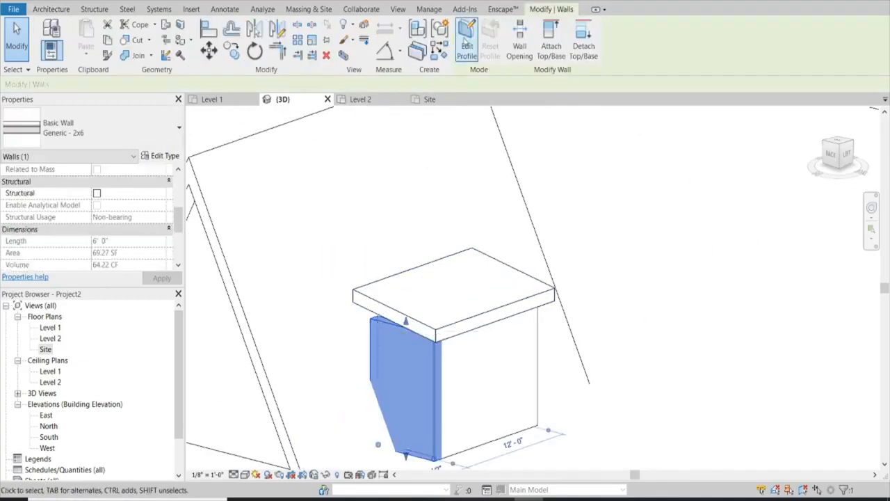
pyautogui.click(542, 36)
pyautogui.click(452, 313)
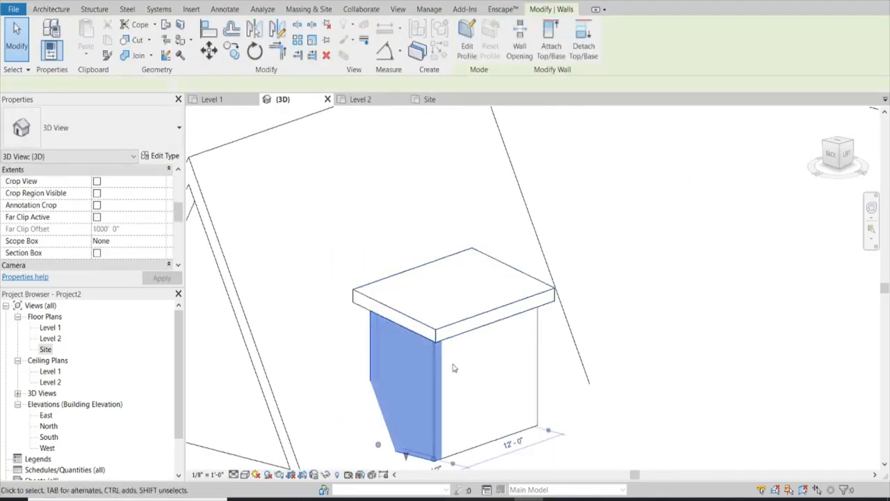
# Attach the top of the bump-out's 12' 0" outer wall to the bump-out roof.
pyautogui.click(530, 344)
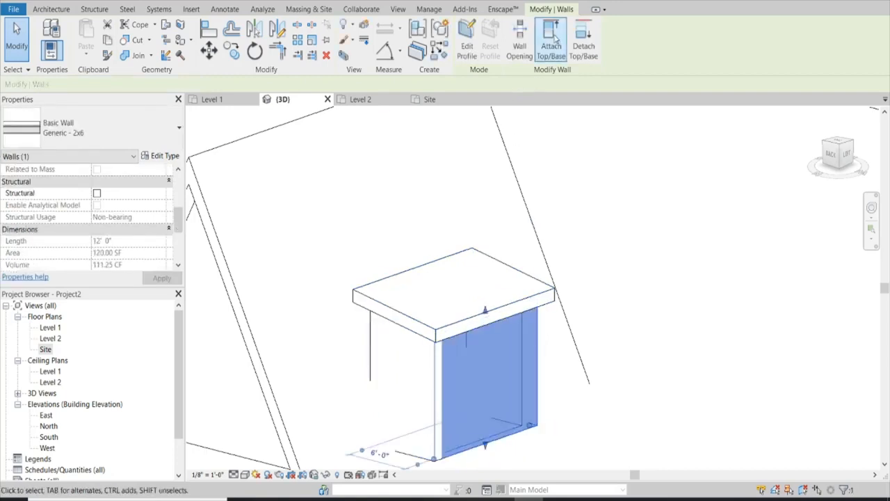
pyautogui.click(552, 40)
pyautogui.click(429, 333)
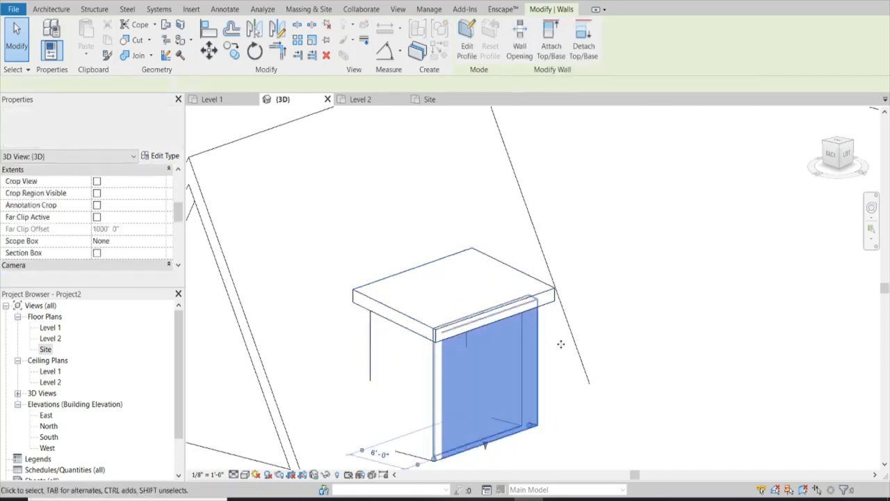
# Attach the top of the bump-out's south side wall to the bump-out roof.
pyautogui.keyDown('shift'); pyautogui.moveTo(562, 345); pyautogui.dragTo(462, 351, button='middle'); pyautogui.keyUp('shift')
pyautogui.click(587, 328)
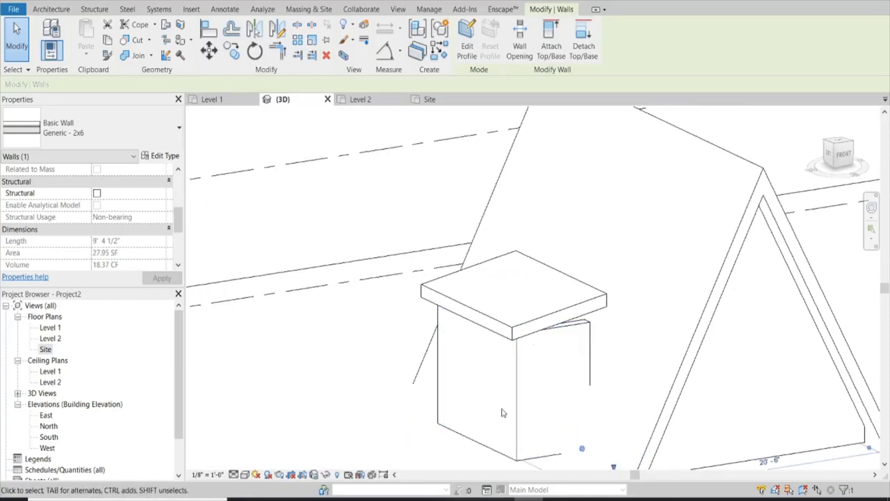
pyautogui.click(395, 413)
pyautogui.click(588, 333)
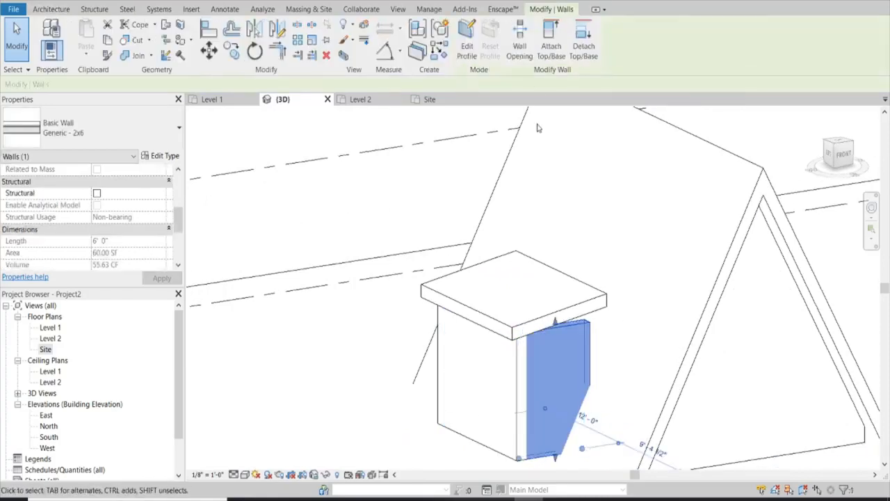
pyautogui.click(557, 33)
pyautogui.click(554, 314)
pyautogui.scroll(-3, 410, 281)
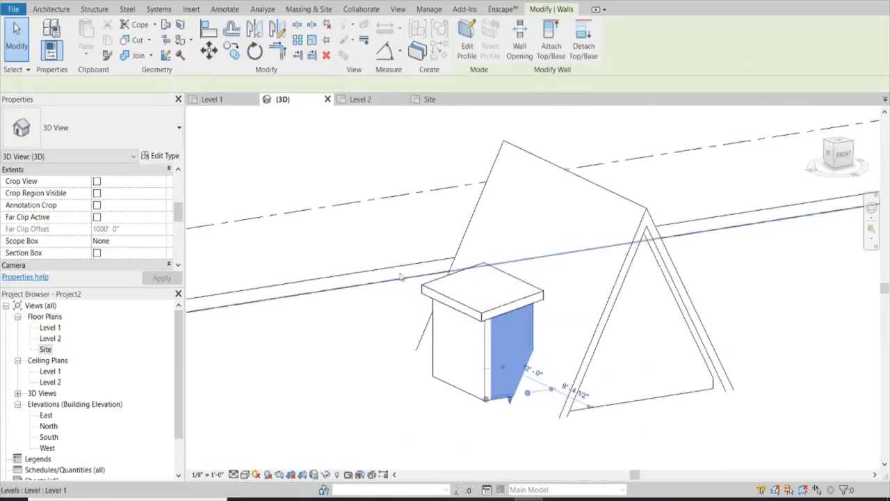
# Lengthen the bump-out roof and its two side walls further into the A-frame, working from the Level 2 plan, and return to 3D.
pyautogui.click(736, 206)
pyautogui.click(360, 99)
pyautogui.click(379, 271)
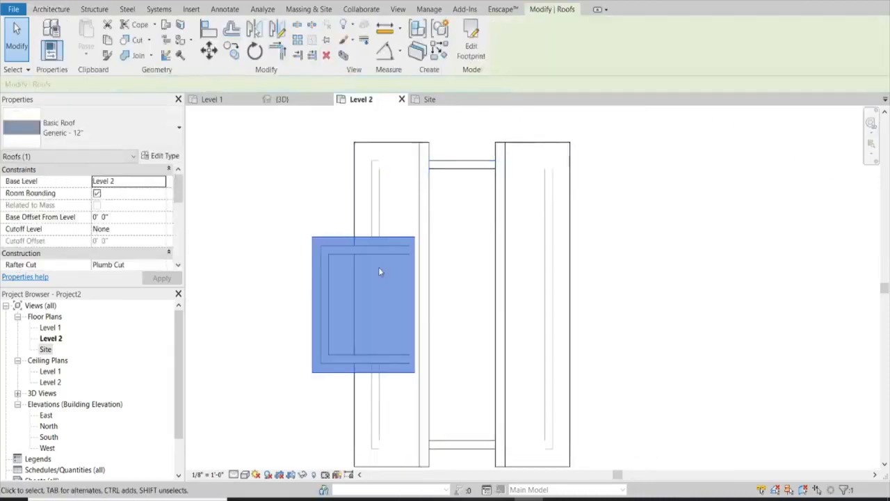
pyautogui.click(285, 99)
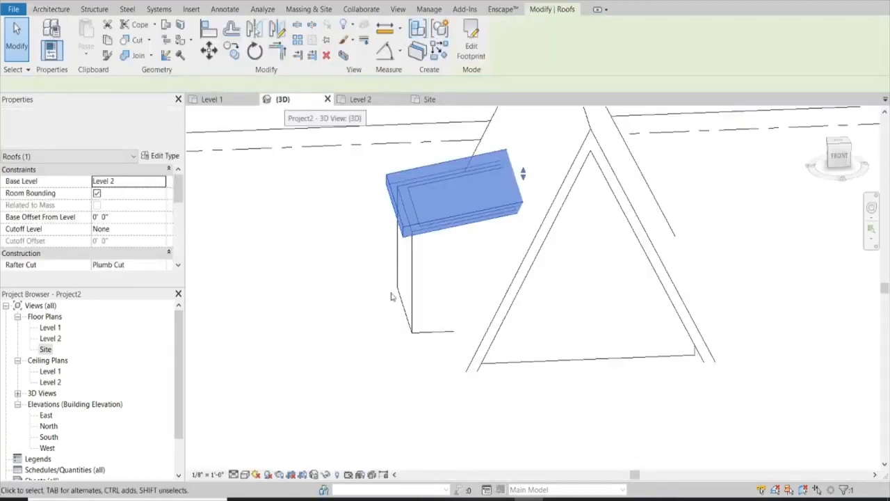
pyautogui.click(355, 388)
# Examine in 3D how the lengthened bump-out roof and walls meet the sloping main roof.
pyautogui.keyDown('shift'); pyautogui.moveTo(354, 388); pyautogui.dragTo(365, 332, button='middle'); pyautogui.keyUp('shift')
pyautogui.scroll(-2, 364, 386)
pyautogui.scroll(2, 388, 368)
pyautogui.moveTo(387, 369)
pyautogui.keyDown('shift'); pyautogui.mouseDown(button='middle')
pyautogui.moveTo(373, 341)
pyautogui.moveTo(348, 342)
pyautogui.moveTo(366, 345)
pyautogui.moveTo(376, 370)
pyautogui.mouseUp(button='middle'); pyautogui.keyUp('shift')
pyautogui.scroll(-5, 377, 369)
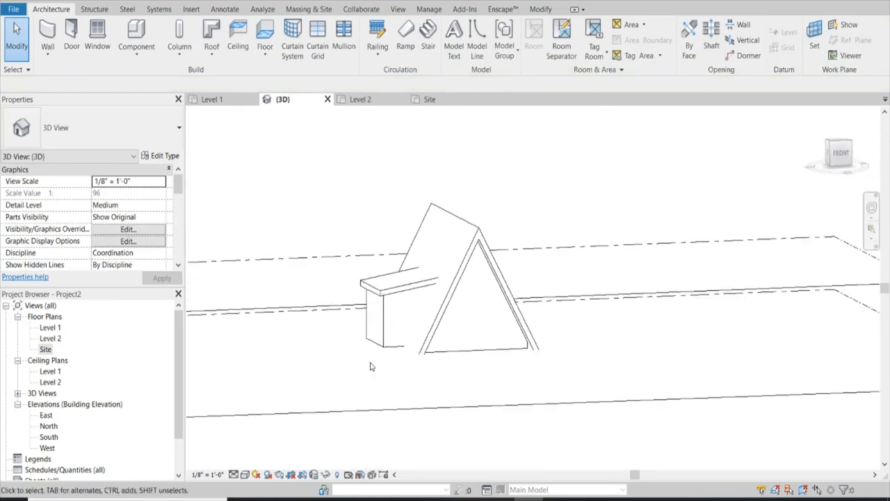
pyautogui.scroll(3, 308, 376)
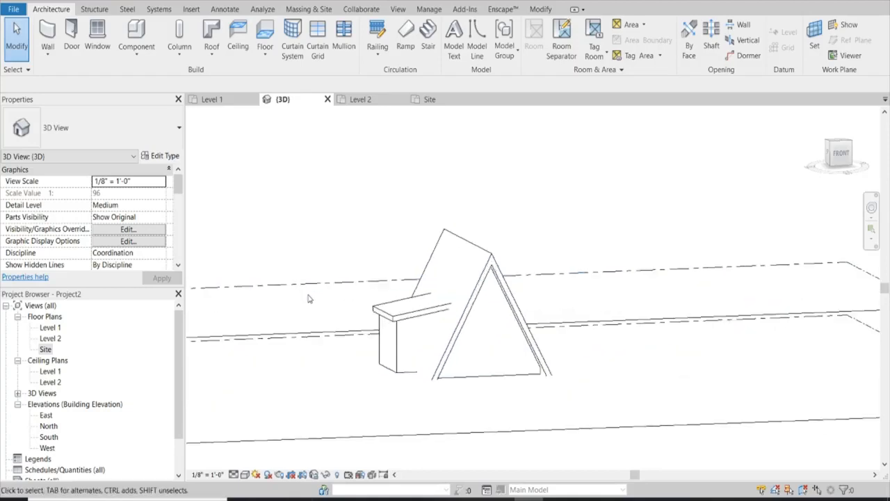
pyautogui.moveTo(348, 306)
pyautogui.keyDown('shift'); pyautogui.mouseDown(button='middle')
pyautogui.moveTo(374, 313)
pyautogui.moveTo(345, 311)
pyautogui.mouseUp(button='middle'); pyautogui.keyUp('shift')
pyautogui.scroll(2, 420, 372)
pyautogui.keyDown('shift'); pyautogui.moveTo(427, 381); pyautogui.dragTo(393, 402, button='middle'); pyautogui.keyUp('shift')
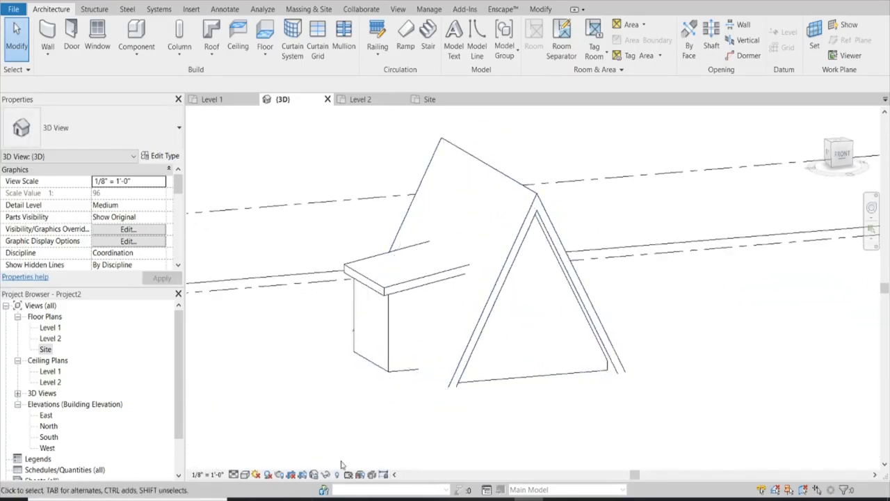
# Set the 3D view's visual style to Shaded.
pyautogui.click(256, 474)
pyautogui.click(245, 474)
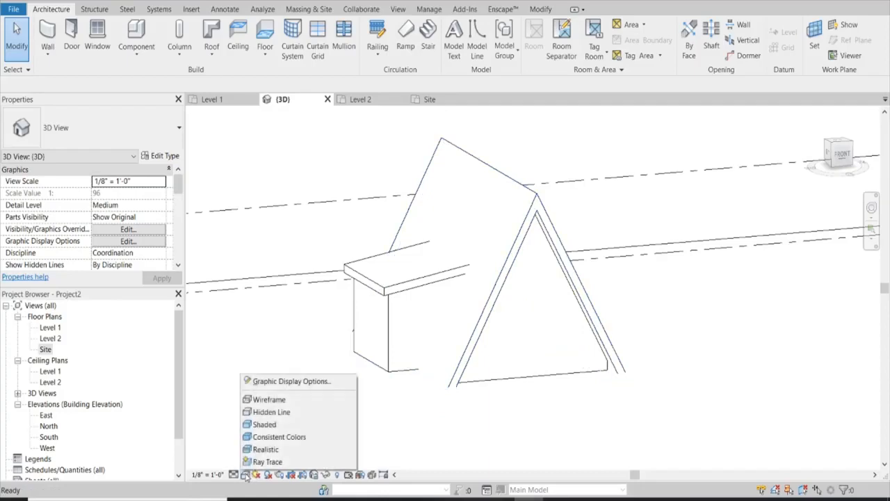
pyautogui.click(263, 424)
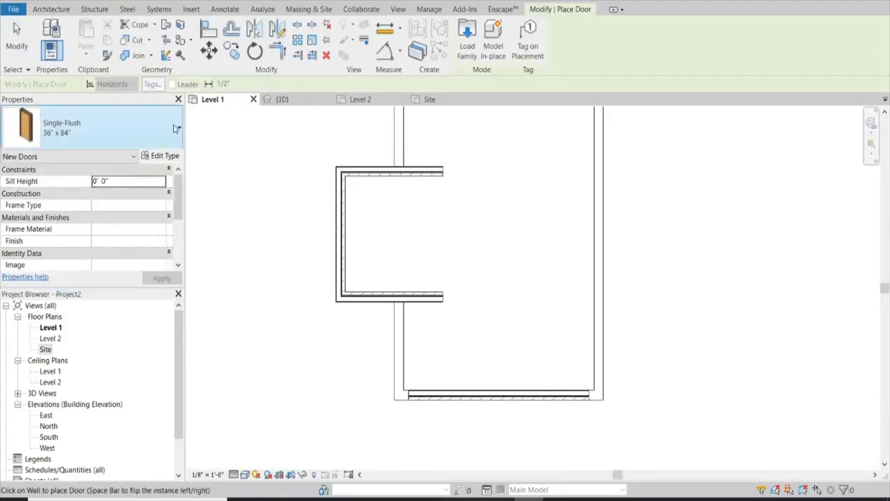
pyautogui.click(175, 131)
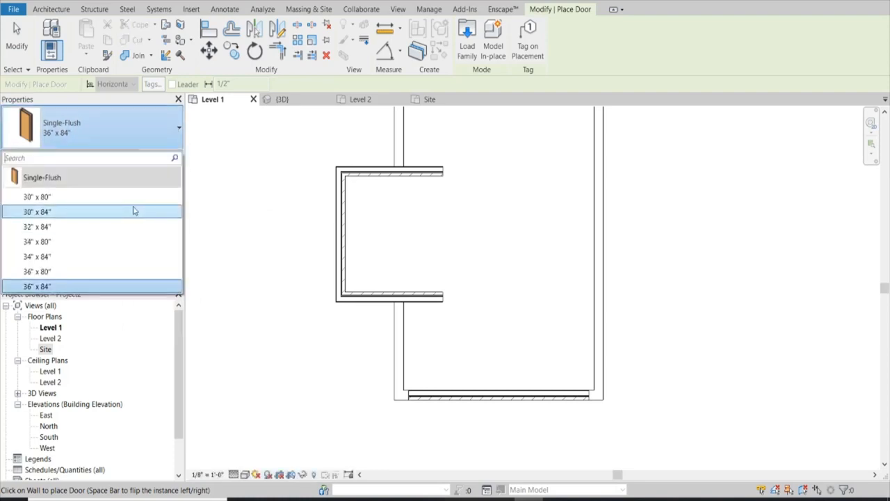
pyautogui.click(66, 11)
pyautogui.click(69, 33)
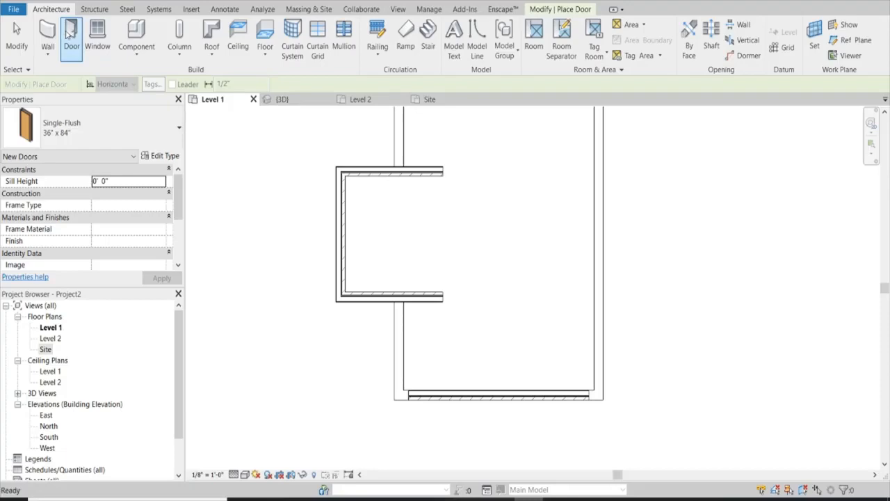
# Draw a Storefront curtain wall about 10' long embedded in the south end wall on Level 1.
pyautogui.click(48, 36)
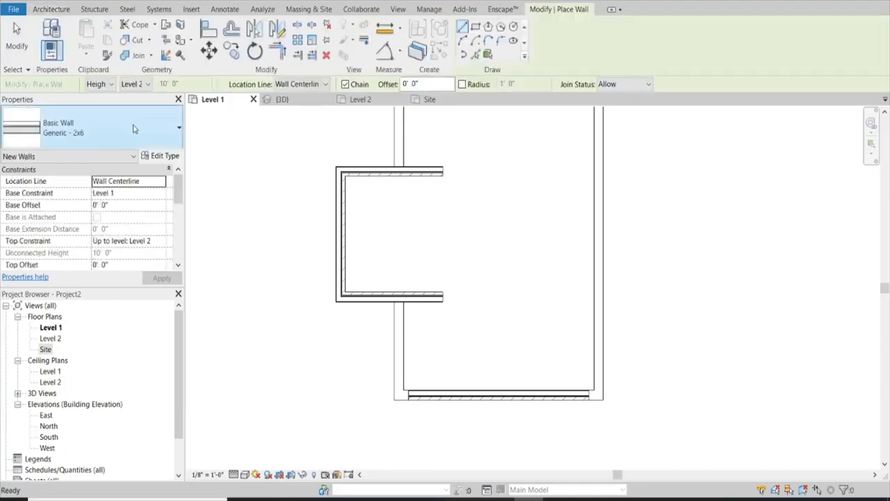
pyautogui.click(161, 133)
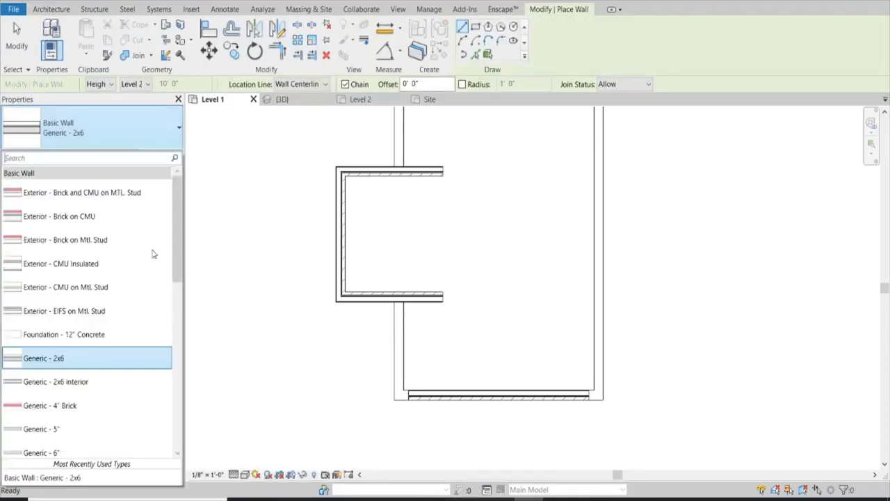
pyautogui.scroll(-3, 90, 332)
pyautogui.scroll(-4, 90, 332)
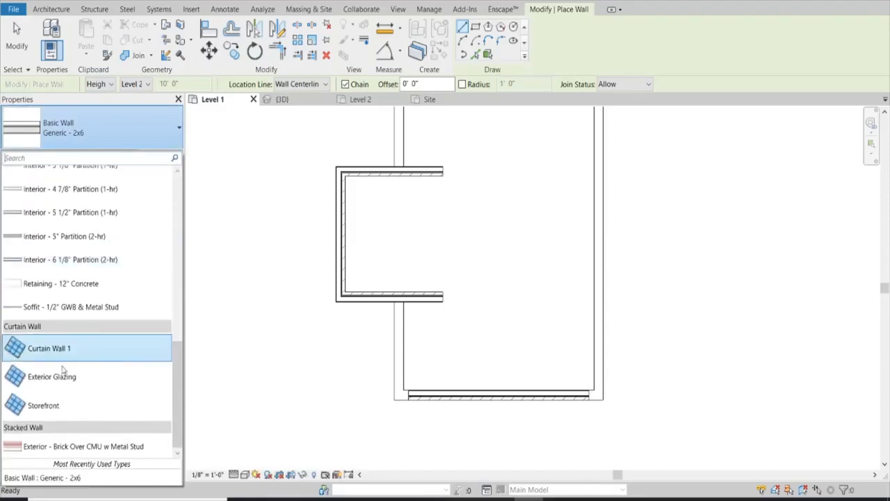
pyautogui.click(31, 405)
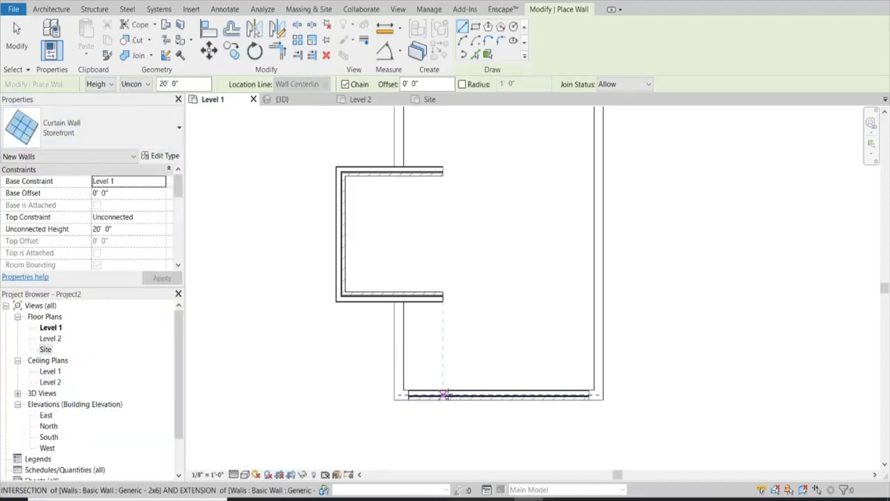
pyautogui.click(442, 394)
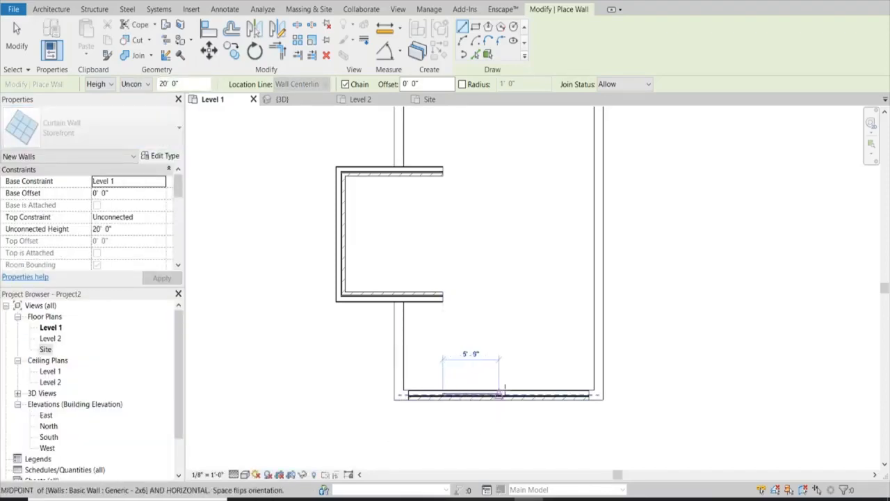
pyautogui.click(539, 395)
pyautogui.press('Escape')
pyautogui.press('Escape')
pyautogui.scroll(2, 517, 427)
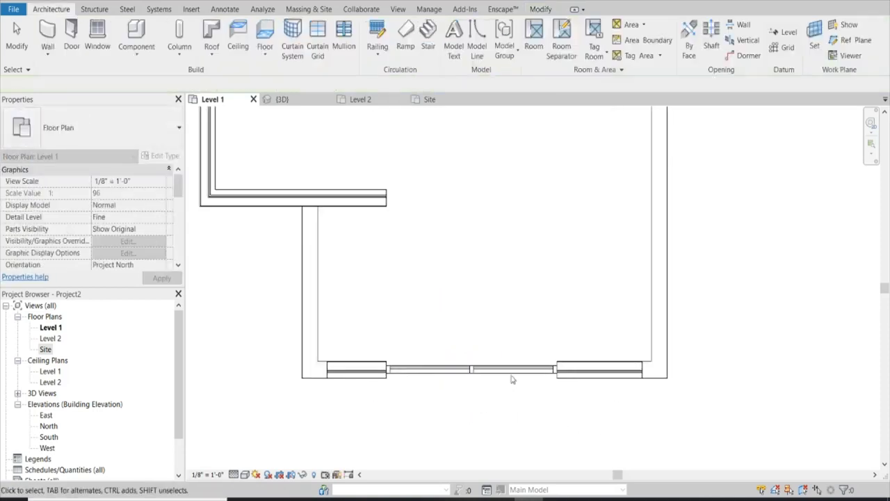
pyautogui.click(514, 374)
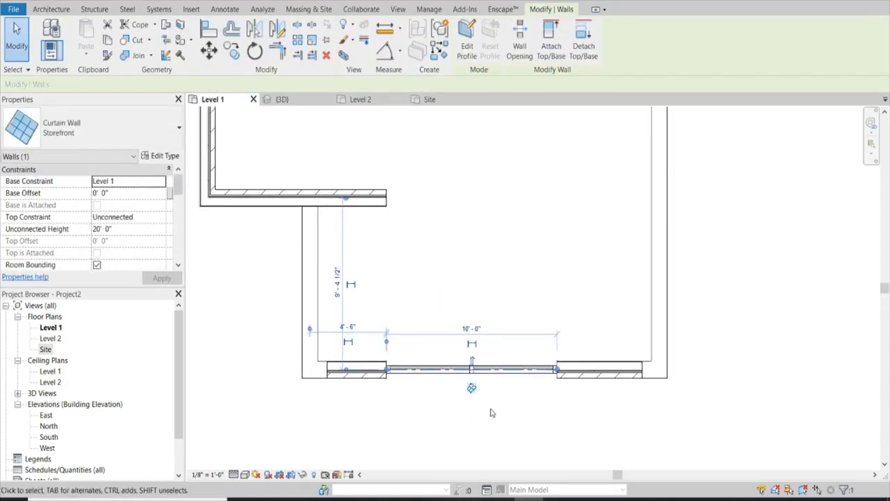
pyautogui.scroll(-1, 490, 413)
pyautogui.press('Escape')
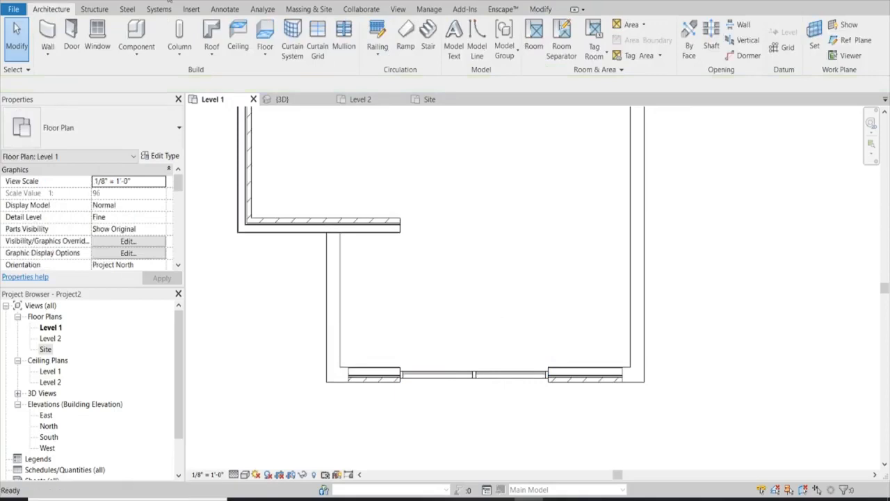
# Centre the storefront between the two long side walls with an equalized aligned dimension, and delete the dimension.
pyautogui.click(168, 0)
pyautogui.click(337, 299)
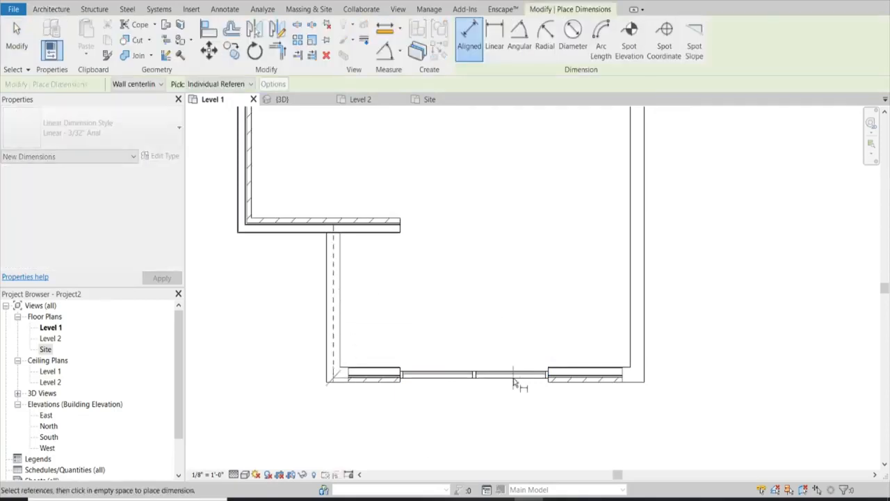
pyautogui.click(475, 376)
pyautogui.click(639, 292)
pyautogui.click(579, 287)
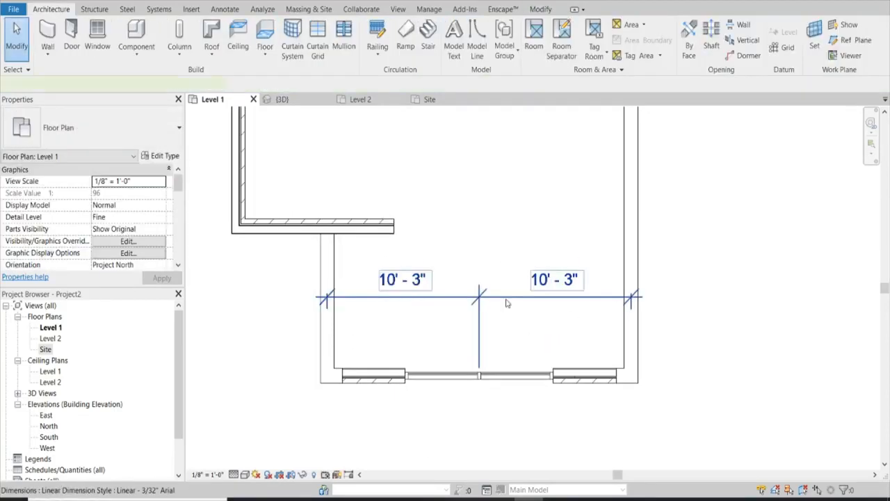
pyautogui.click(507, 299)
pyautogui.press('Delete')
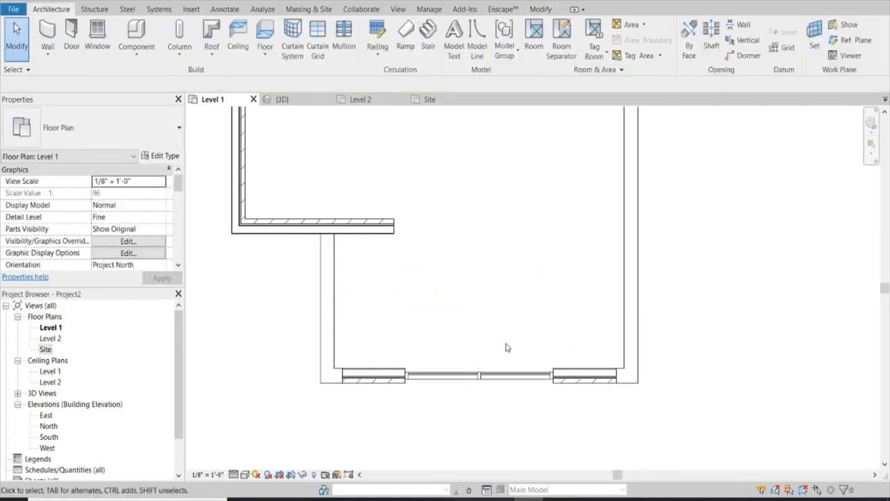
# Lower the top of the storefront curtain wall to Level 2 in the 3D view, for a 10' height.
pyautogui.scroll(-3, 487, 284)
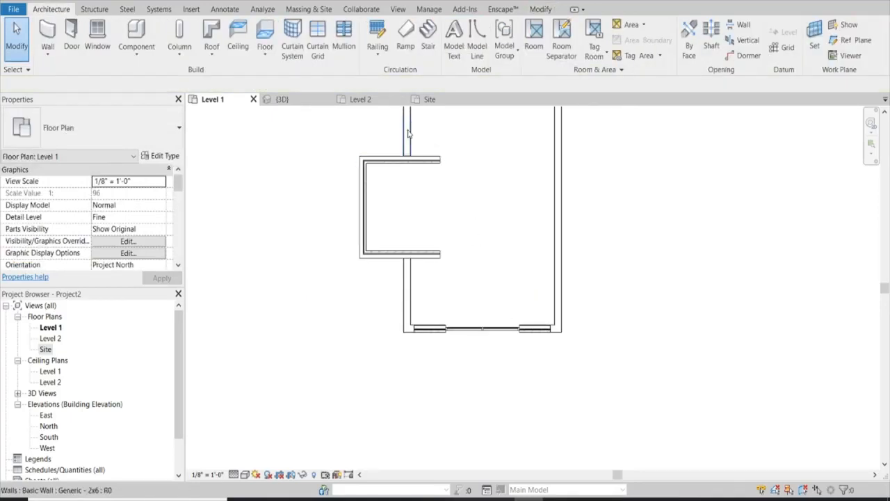
pyautogui.click(281, 99)
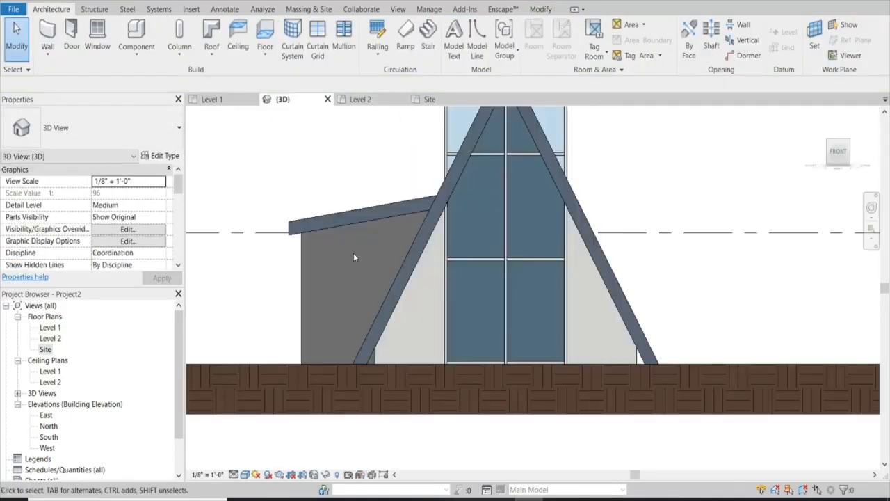
pyautogui.scroll(2, 461, 183)
pyautogui.click(462, 183)
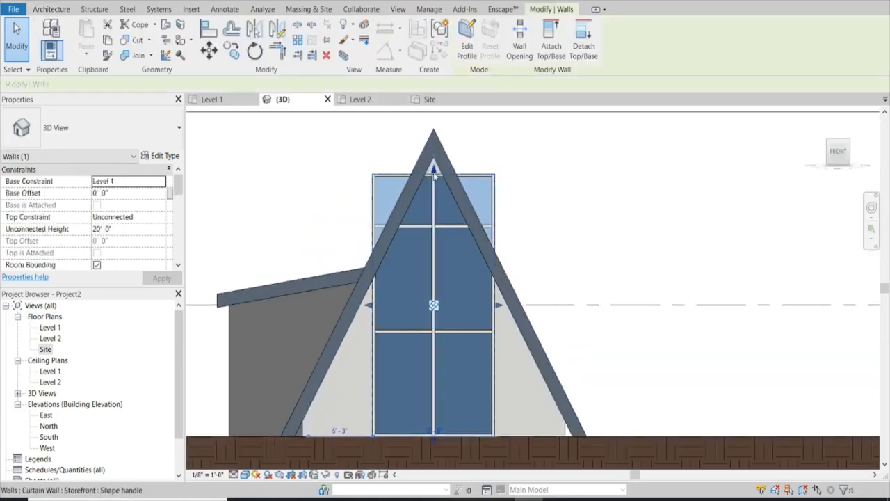
pyautogui.moveTo(424, 296); pyautogui.dragTo(424, 305)
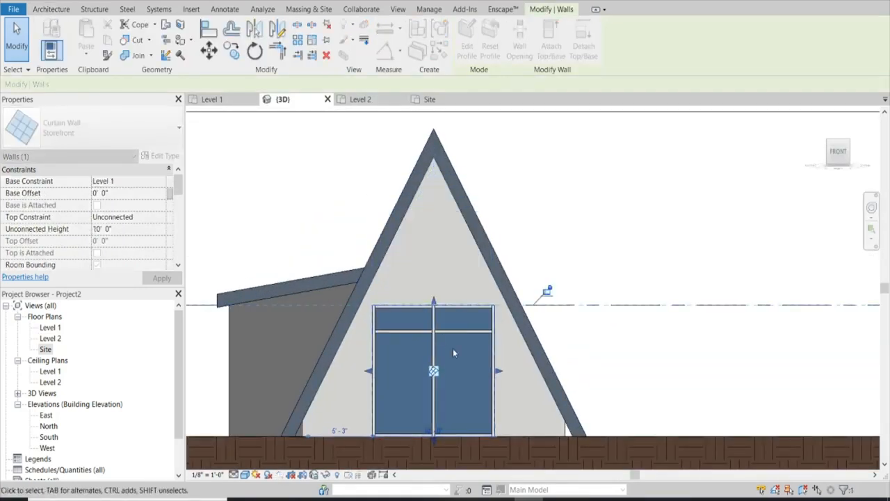
# Start placing a door on Level 1 and browse to the US Imperial library's Doors folder to load a family.
pyautogui.click(212, 99)
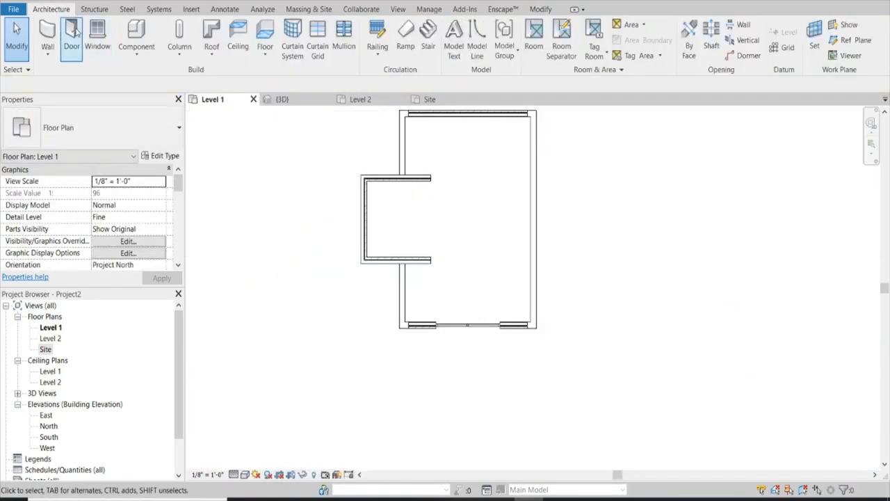
pyautogui.click(164, 157)
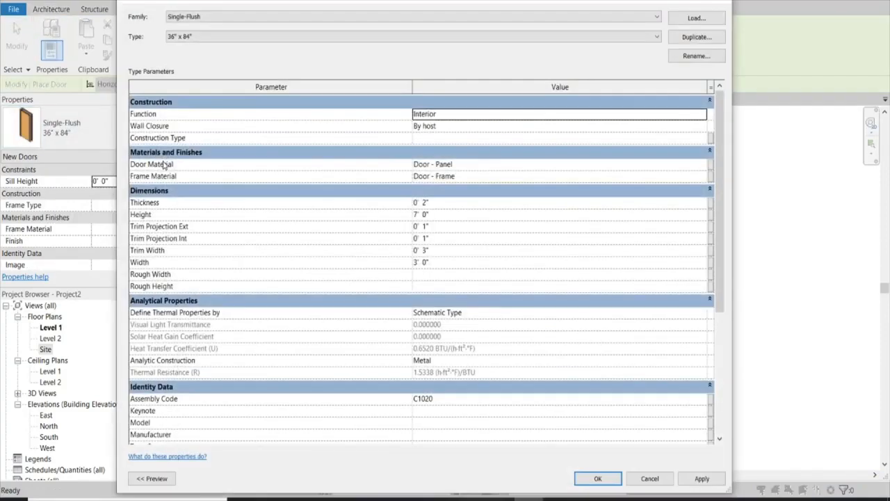
pyautogui.click(702, 23)
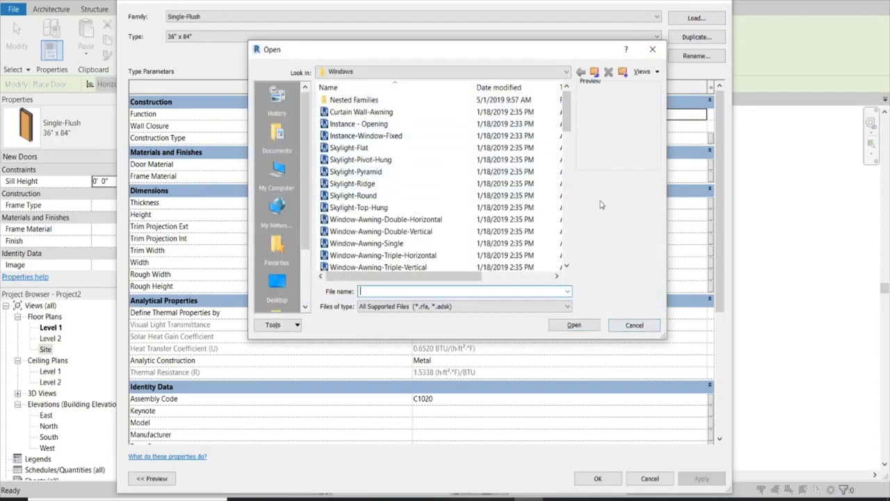
pyautogui.click(595, 73)
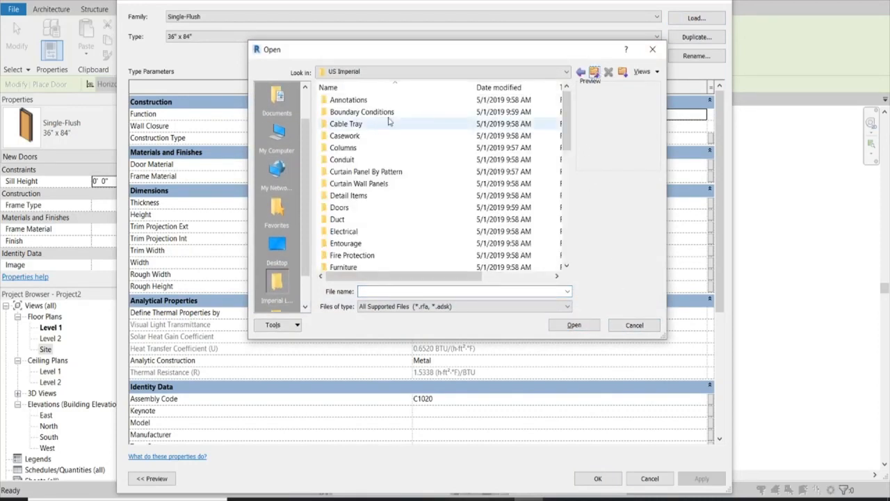
pyautogui.doubleClick(340, 208)
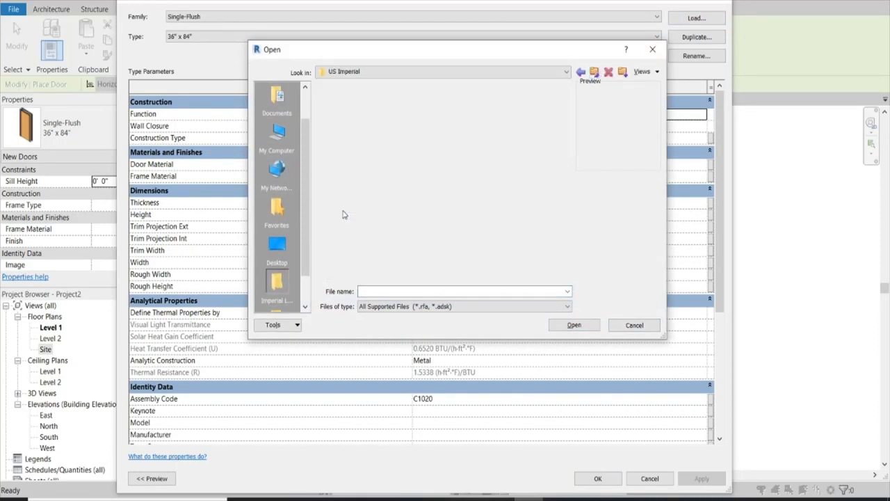
# Preview the curtain-wall door families and the exterior door families in the Residential folder.
pyautogui.click(417, 136)
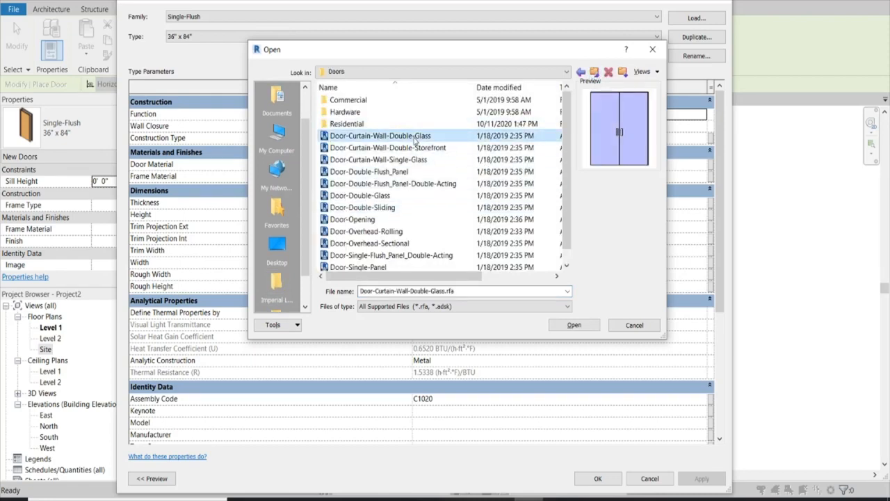
pyautogui.click(417, 147)
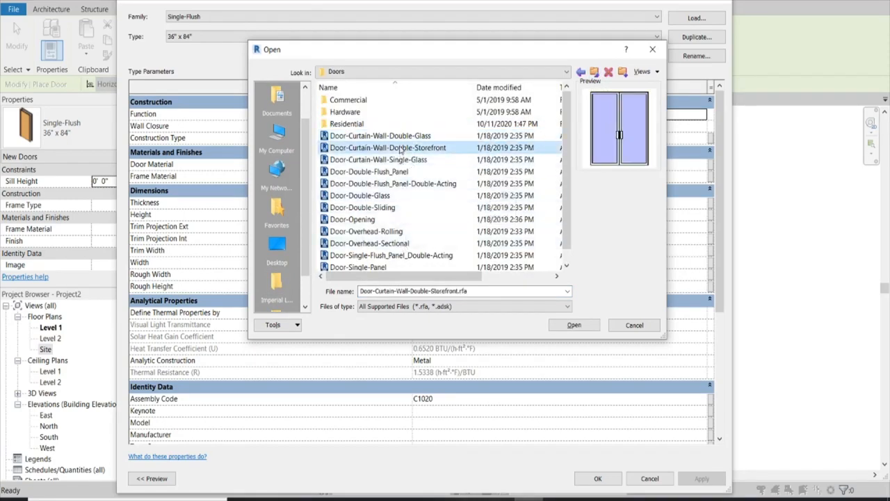
pyautogui.click(398, 160)
pyautogui.scroll(-1, 397, 200)
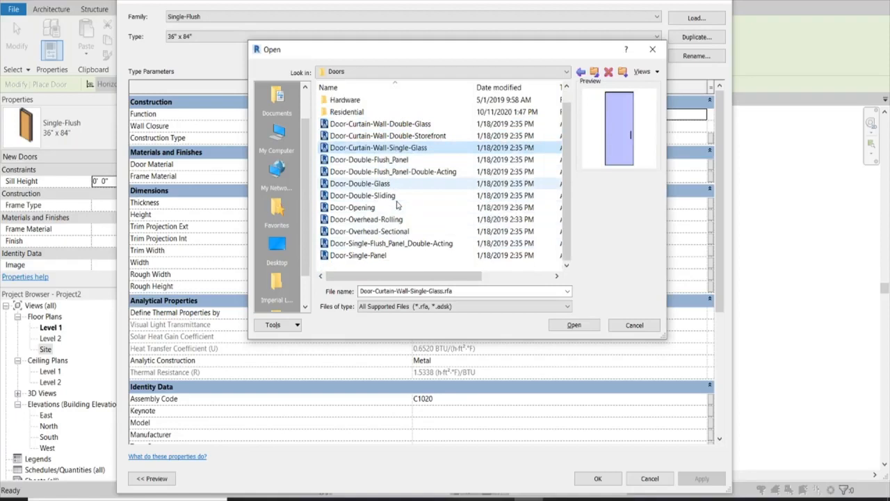
pyautogui.scroll(1, 397, 203)
pyautogui.doubleClick(360, 123)
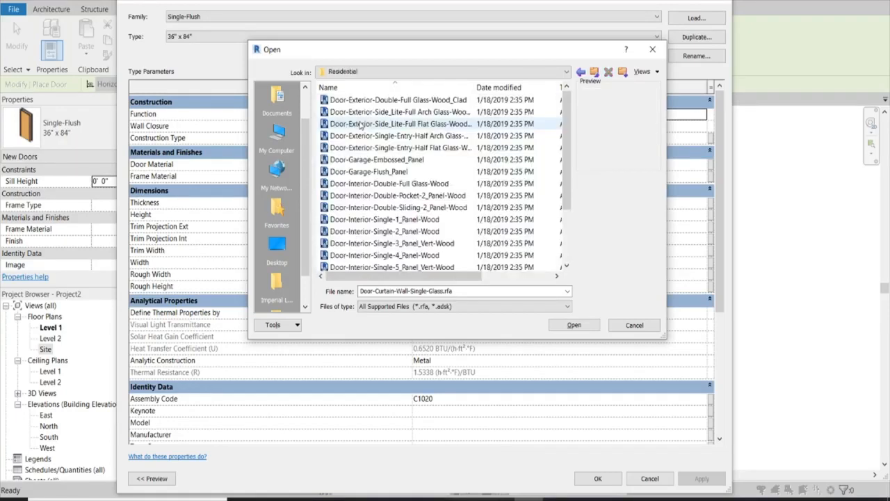
pyautogui.click(421, 147)
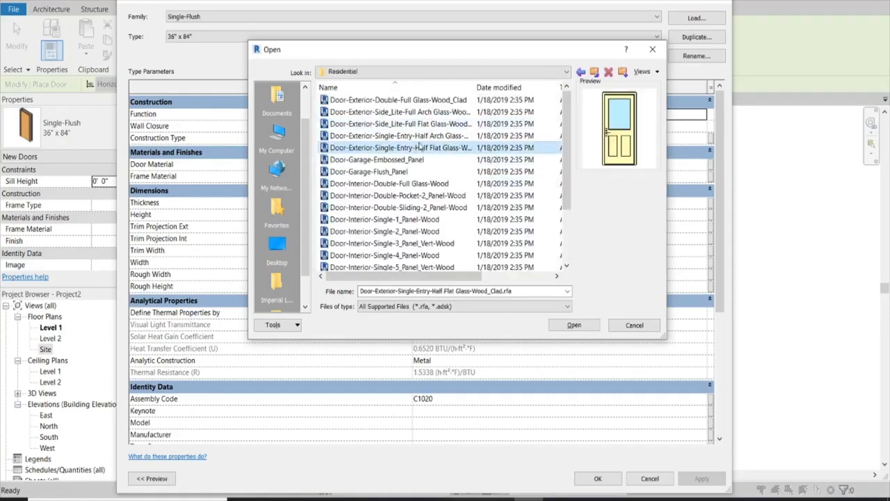
pyautogui.click(417, 136)
pyautogui.click(416, 123)
pyautogui.click(414, 112)
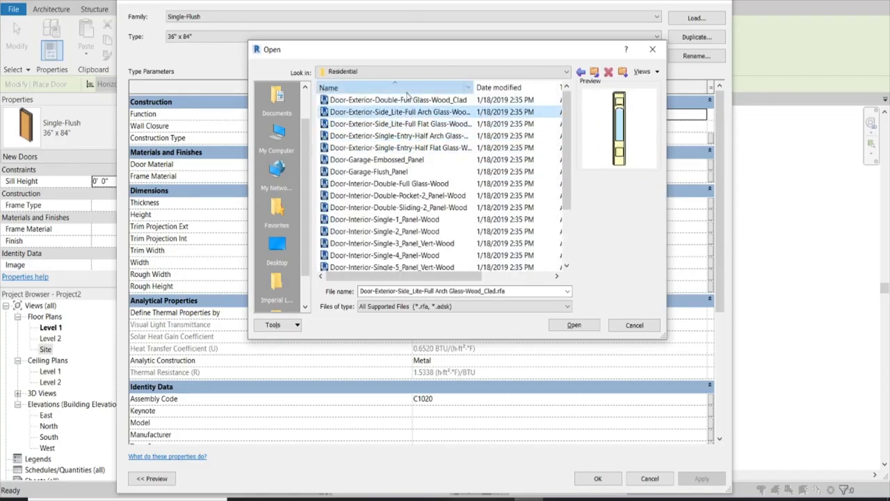
pyautogui.click(407, 90)
pyautogui.click(405, 89)
# Load the Door-Exterior-Double-Full Glass-Wood_Clad family and make it the door type for placement.
pyautogui.click(398, 100)
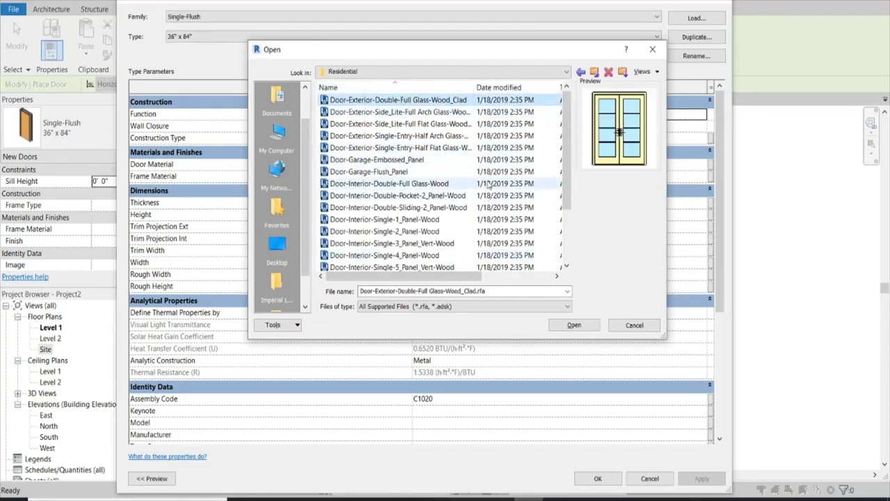
pyautogui.scroll(-3, 489, 185)
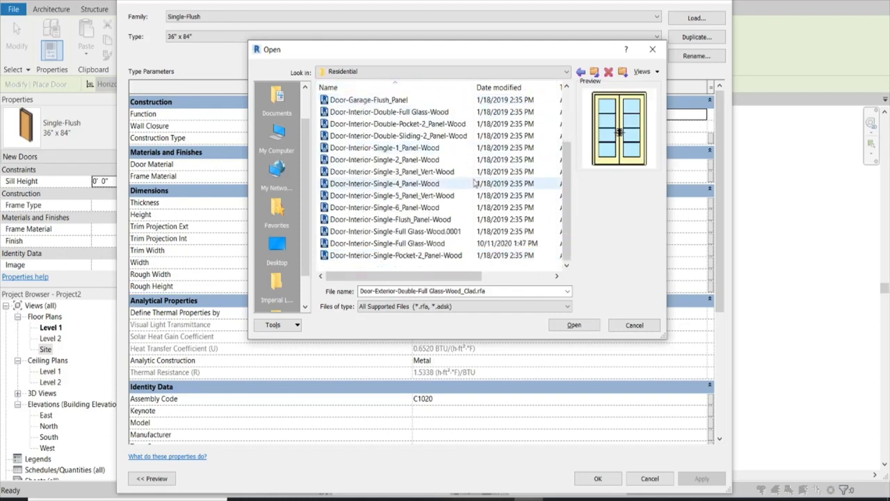
pyautogui.click(572, 325)
pyautogui.click(477, 309)
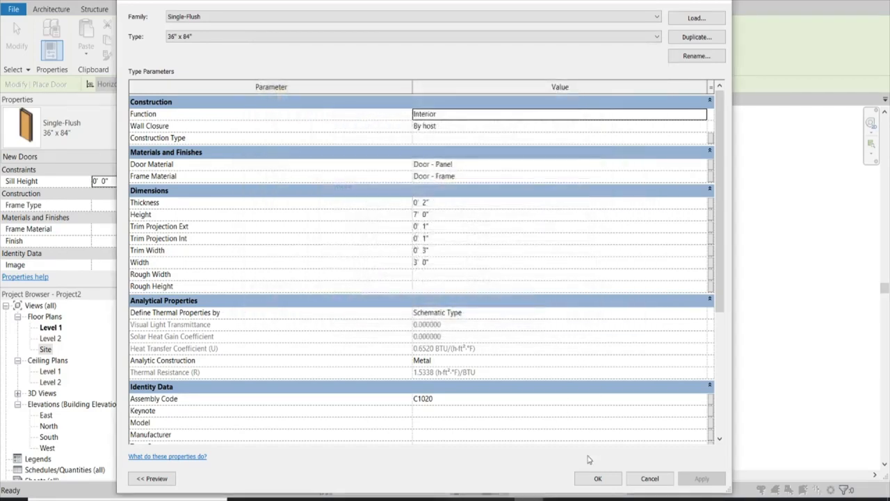
pyautogui.click(598, 478)
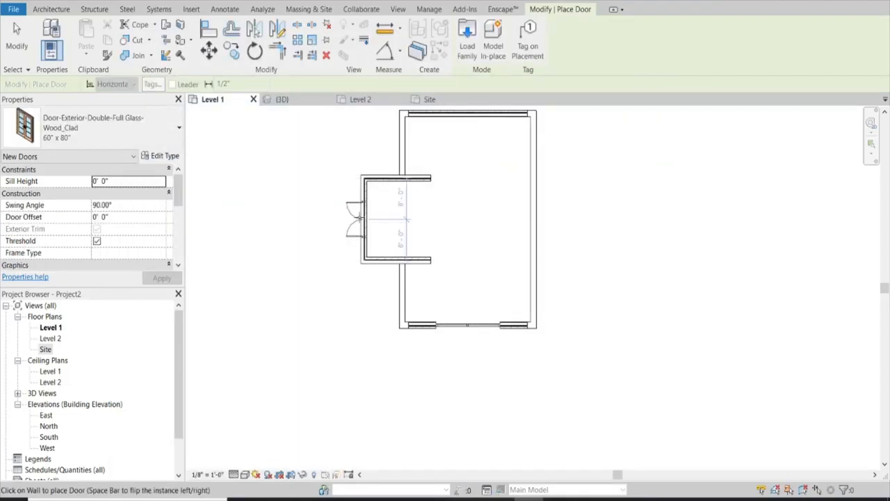
# Place the 60" x 80" double glass door centred in the bump-out's west wall, swinging outward, and return to 3D.
pyautogui.click(356, 217)
pyautogui.press('Escape')
pyautogui.press('Escape')
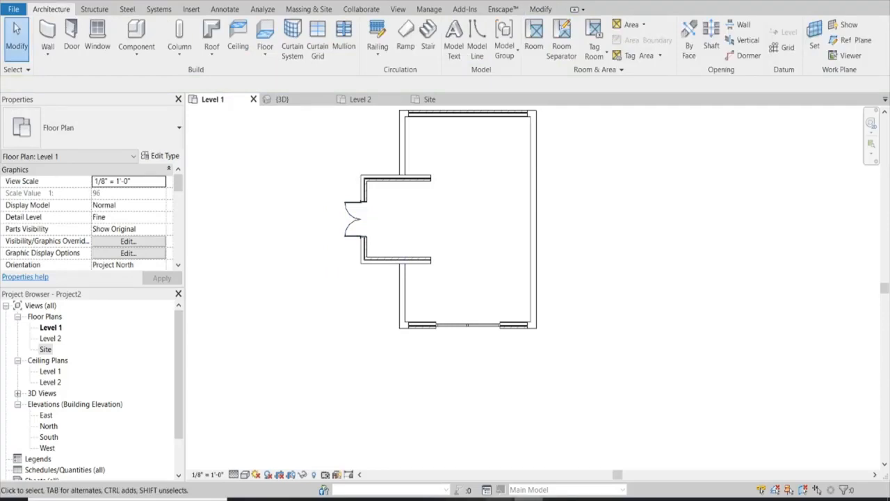
pyautogui.moveTo(510, 492)
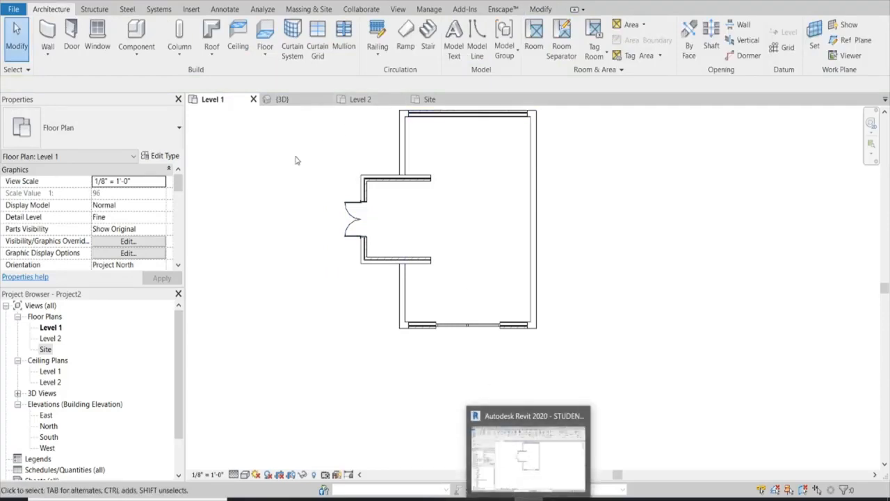
pyautogui.click(309, 100)
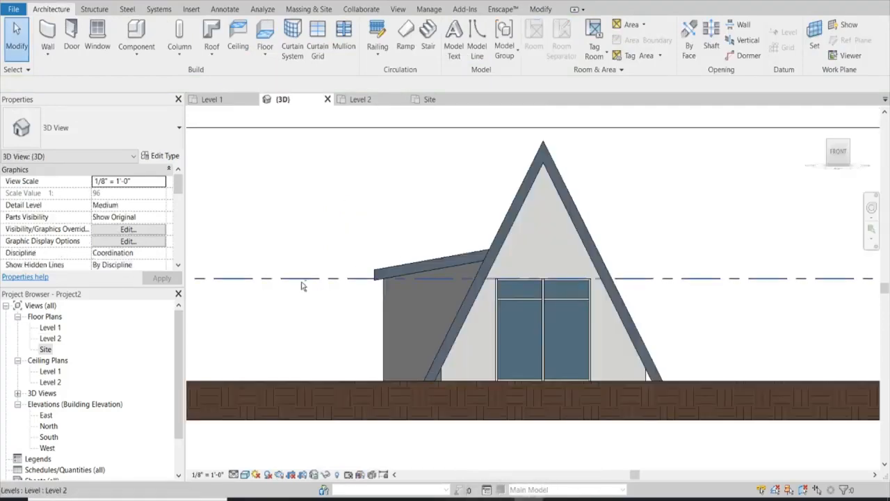
# In the South elevation, copy the storefront's horizontal grid line to about 2'-6" below the original.
pyautogui.keyDown('shift'); pyautogui.moveTo(302, 285); pyautogui.dragTo(406, 311, button='middle'); pyautogui.keyUp('shift')
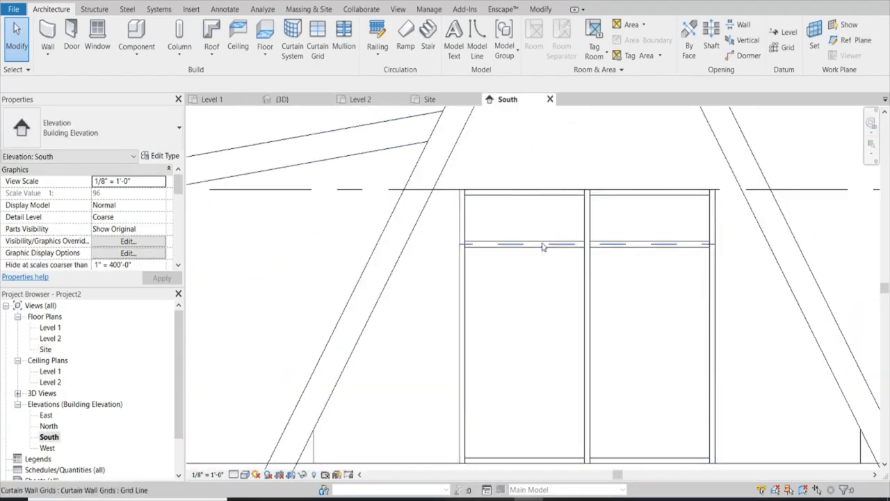
pyautogui.click(544, 245)
pyautogui.click(608, 224)
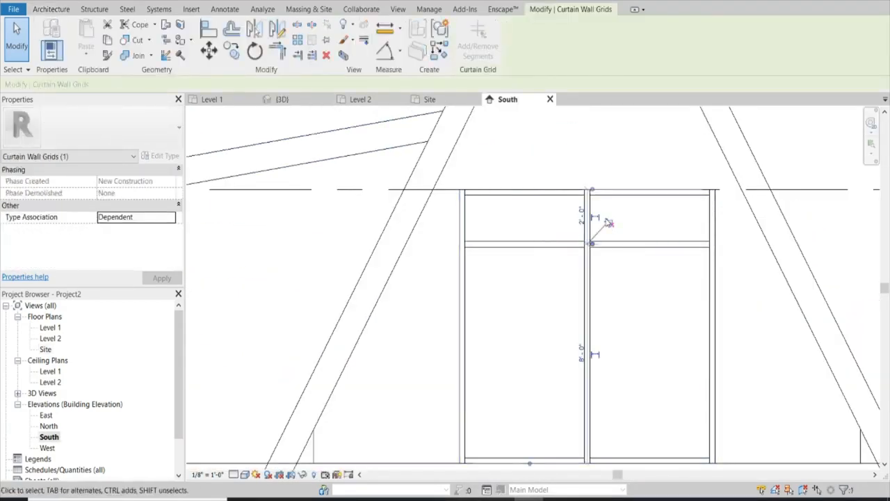
pyautogui.press('c')
pyautogui.press('o')
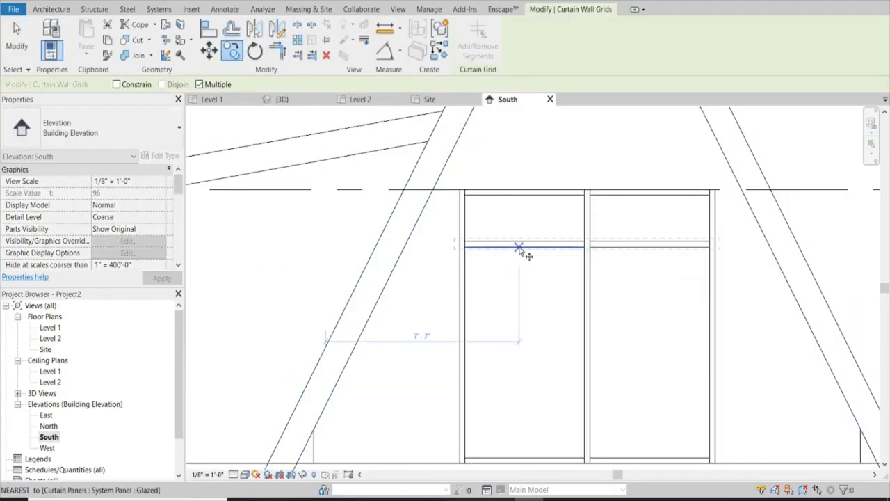
pyautogui.click(519, 245)
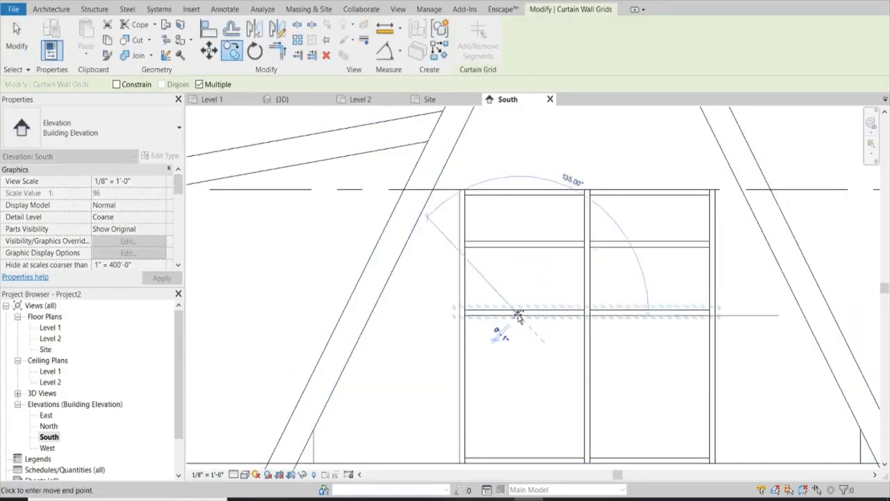
pyautogui.click(518, 315)
pyautogui.click(420, 333)
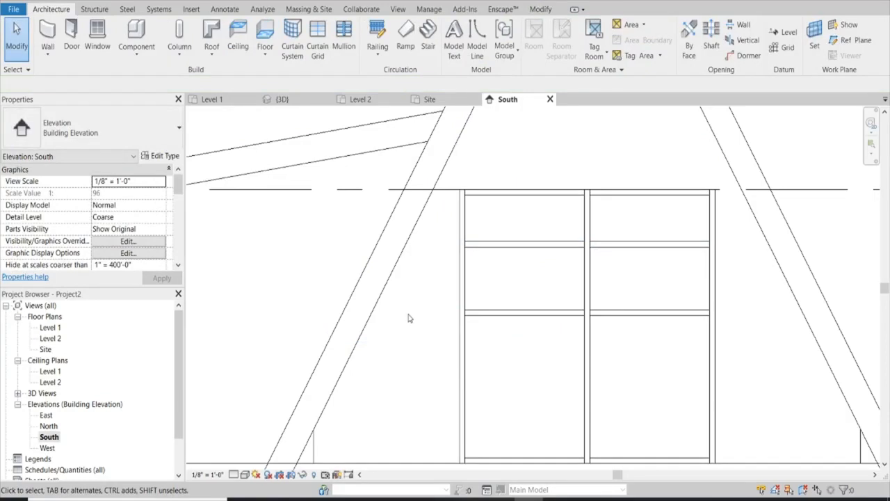
# Draw detail lines beside the storefront: a vertical about 6'-9" up from the ground, followed by a short horizontal across its edge.
pyautogui.press('d')
pyautogui.press('l')
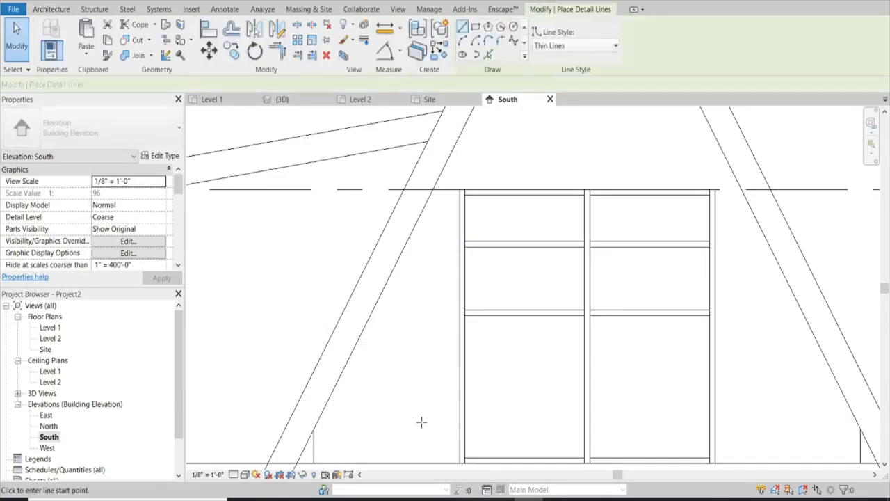
pyautogui.click(425, 463)
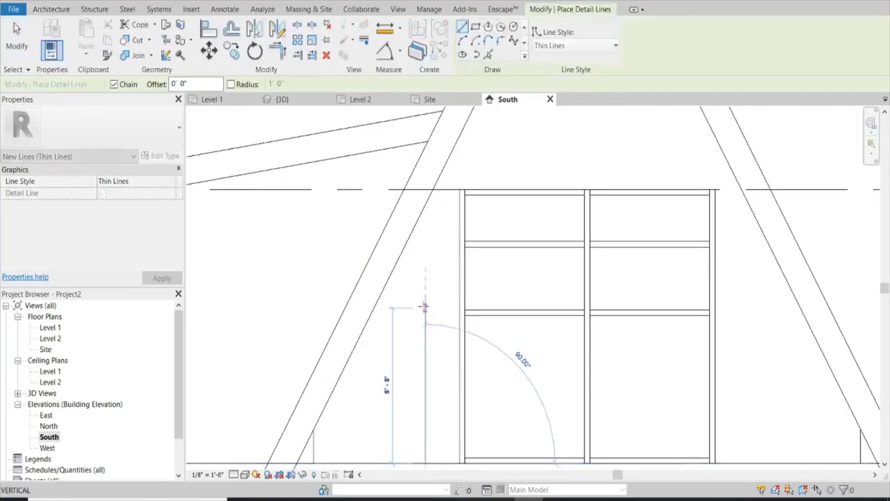
pyautogui.click(425, 278)
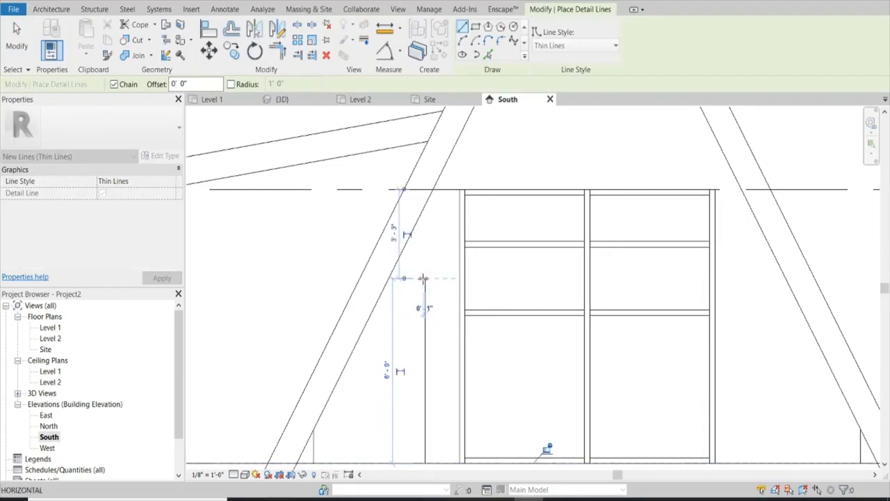
pyautogui.click(498, 278)
pyautogui.press('Escape')
pyautogui.press('Escape')
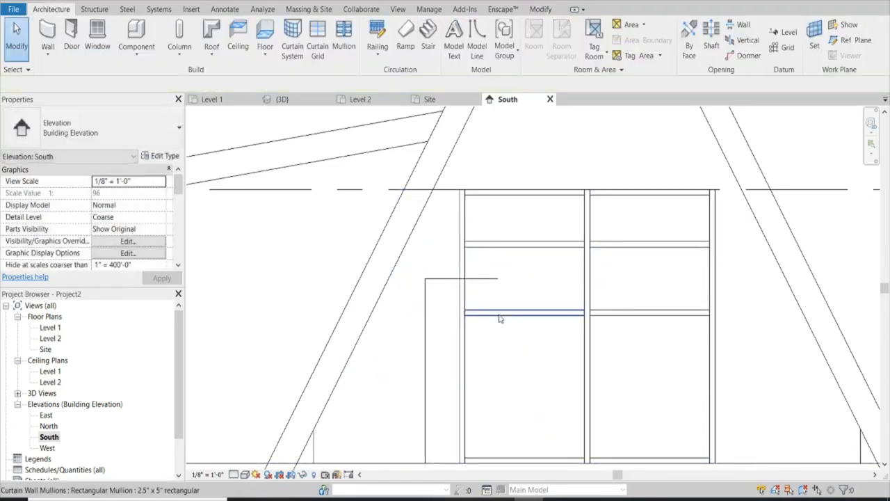
# Move the copied horizontal grid line up so its mullion's top edge meets the horizontal detail line.
pyautogui.press('Tab')
pyautogui.press('Tab')
pyautogui.click(498, 318)
pyautogui.scroll(1, 499, 318)
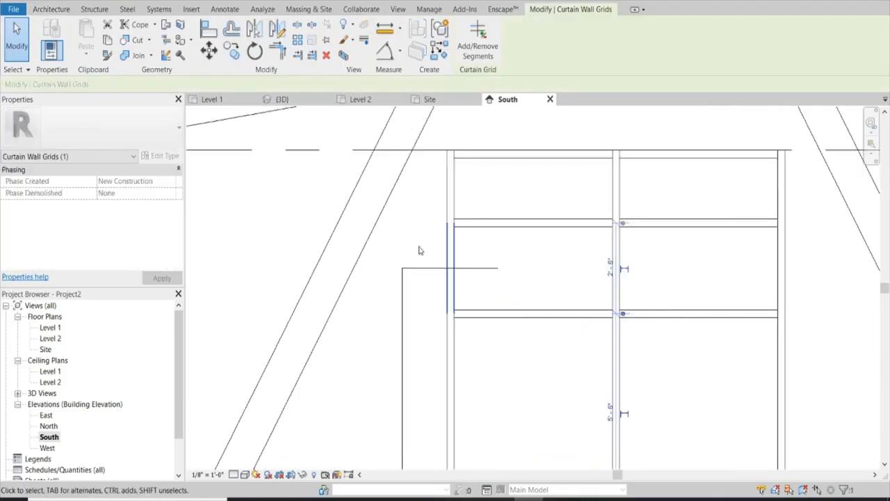
pyautogui.scroll(2, 461, 232)
pyautogui.press('m')
pyautogui.press('v')
pyautogui.click(522, 354)
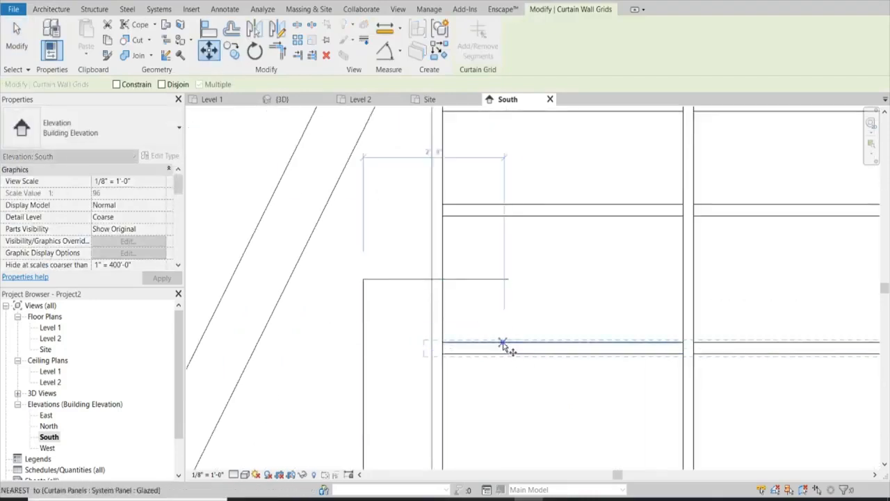
pyautogui.click(503, 280)
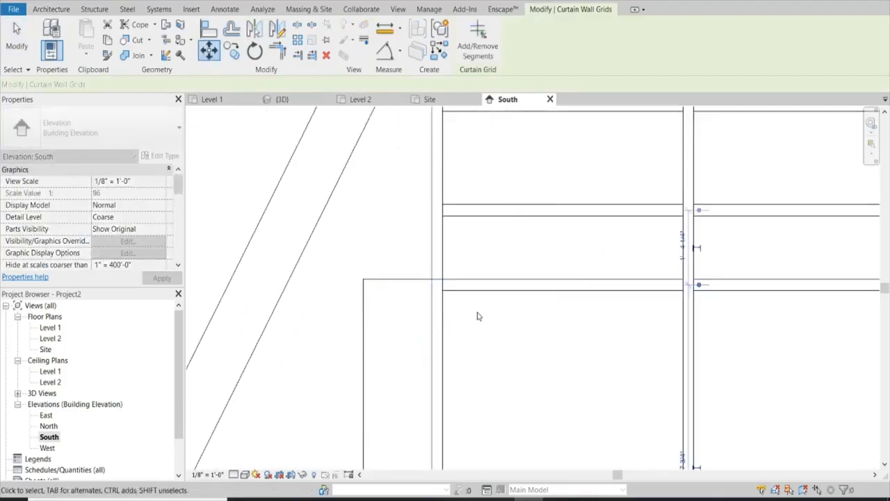
# Delete the horizontal and vertical detail lines used as a height reference.
pyautogui.scroll(-2, 452, 311)
pyautogui.press('Escape')
pyautogui.click(426, 297)
pyautogui.press('Delete')
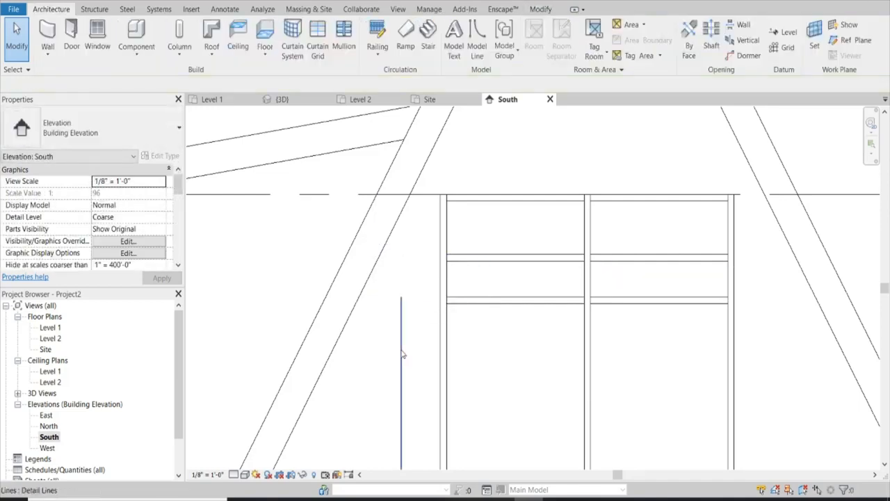
pyautogui.click(401, 355)
pyautogui.press('Delete')
pyautogui.scroll(-3, 465, 276)
pyautogui.scroll(2, 483, 308)
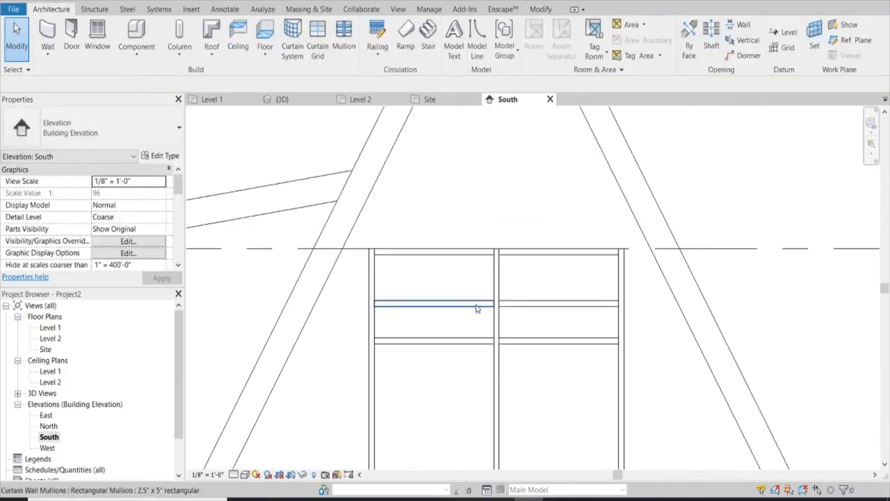
# Delete both mullions on the storefront's upper horizontal grid line, along with the grid line itself.
pyautogui.scroll(-2, 476, 308)
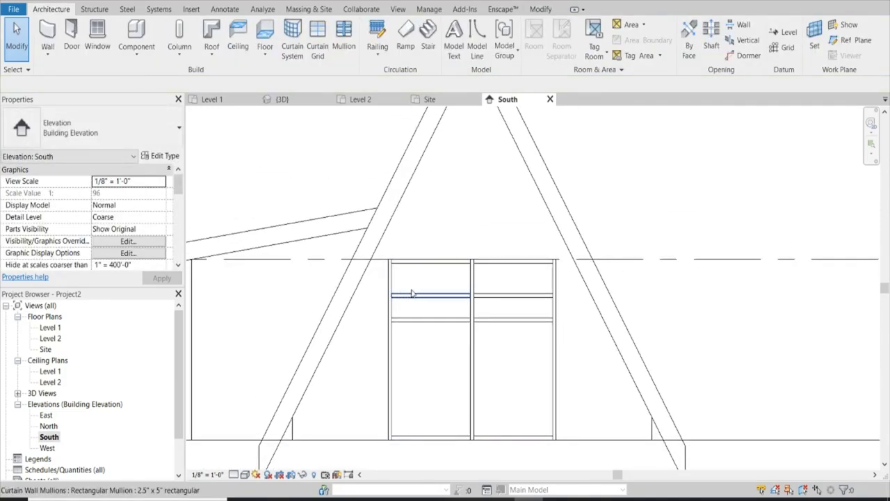
pyautogui.scroll(2, 447, 336)
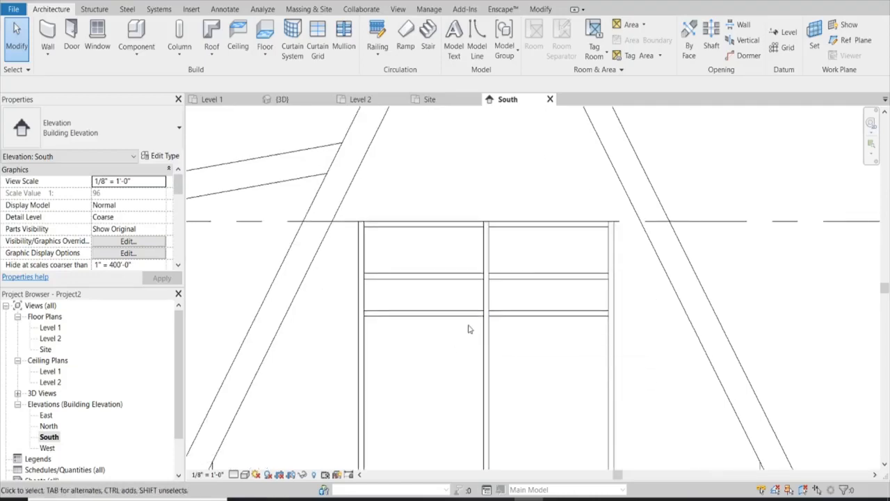
pyautogui.press('Tab')
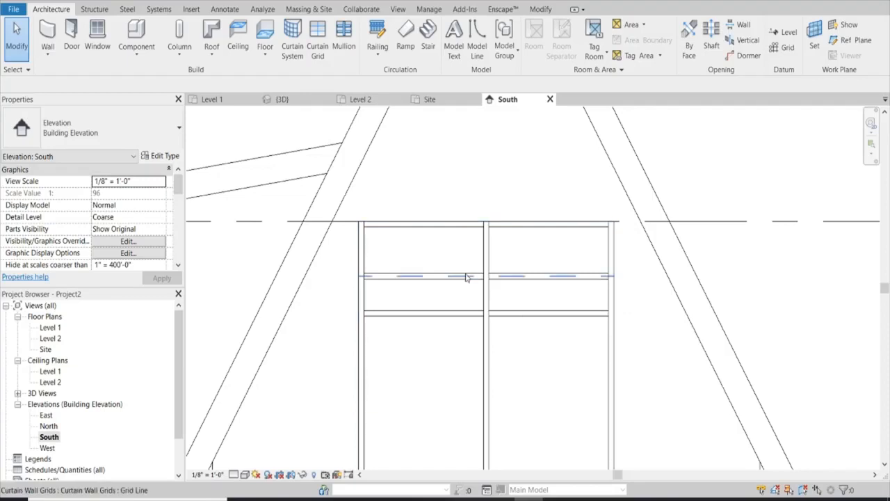
pyautogui.click(467, 276)
pyautogui.press('Escape')
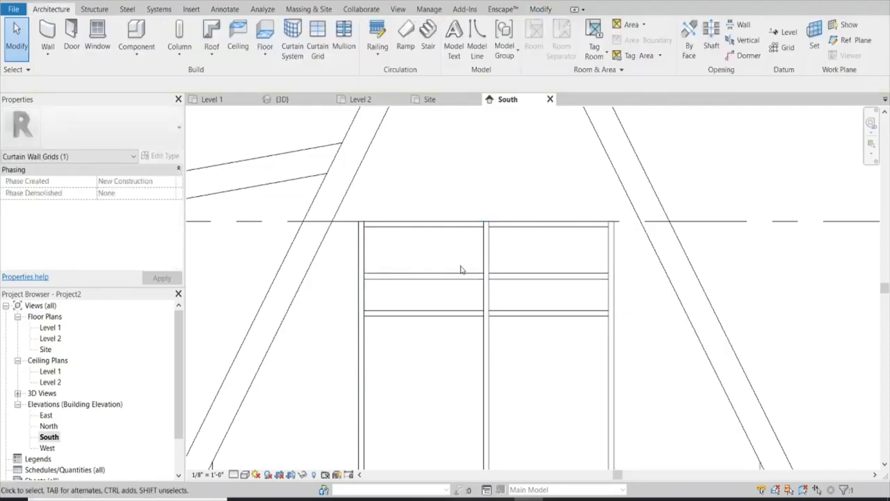
pyautogui.click(438, 276)
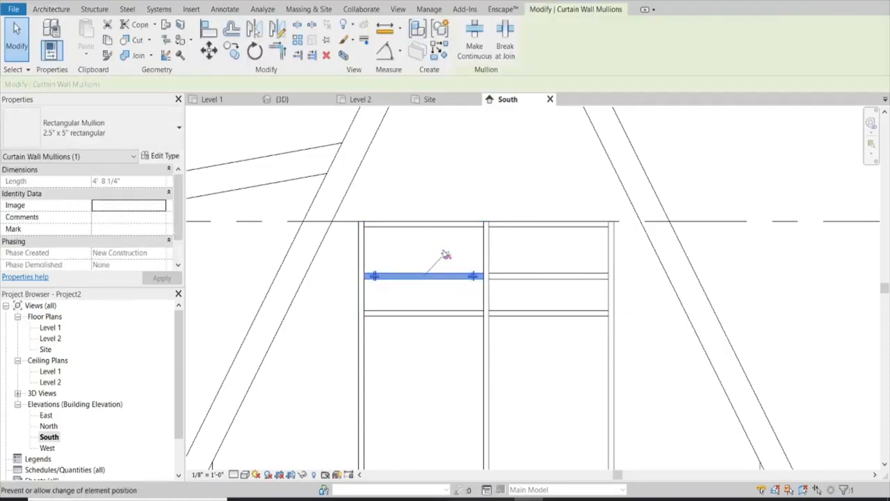
pyautogui.press('Escape')
pyautogui.click(518, 275)
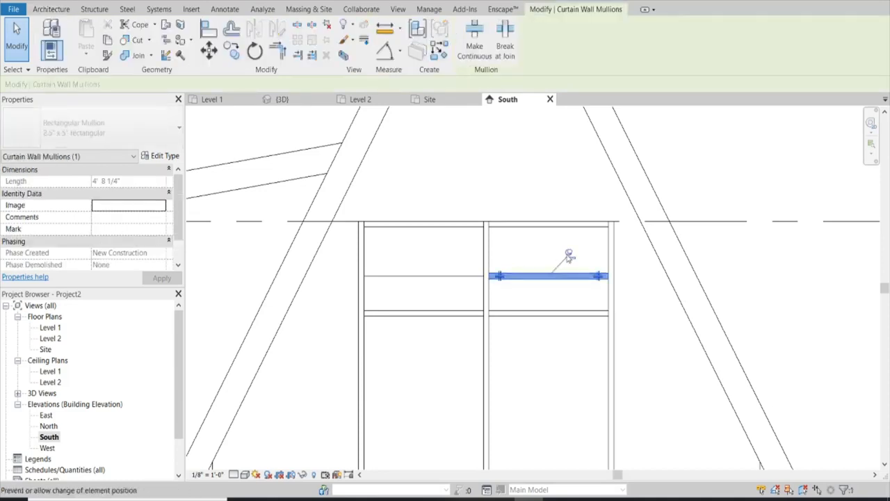
pyautogui.press('Escape')
pyautogui.click(512, 278)
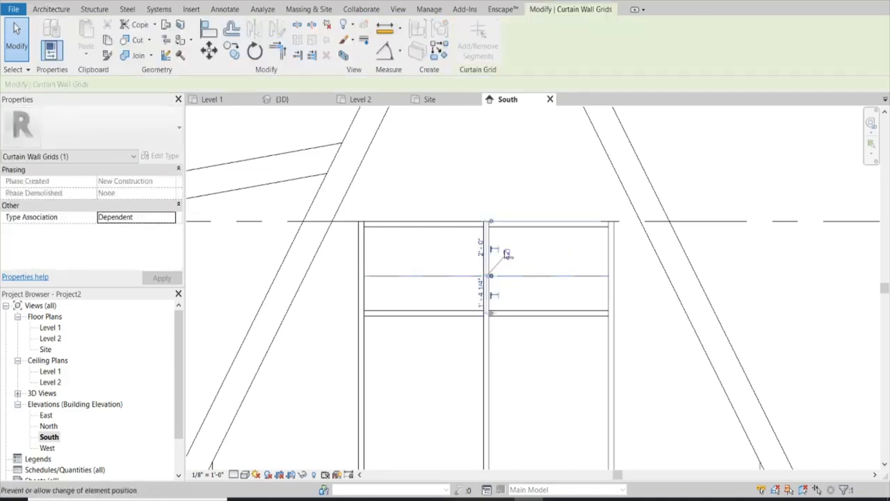
pyautogui.press('Delete')
pyautogui.scroll(-2, 426, 305)
pyautogui.scroll(2, 428, 327)
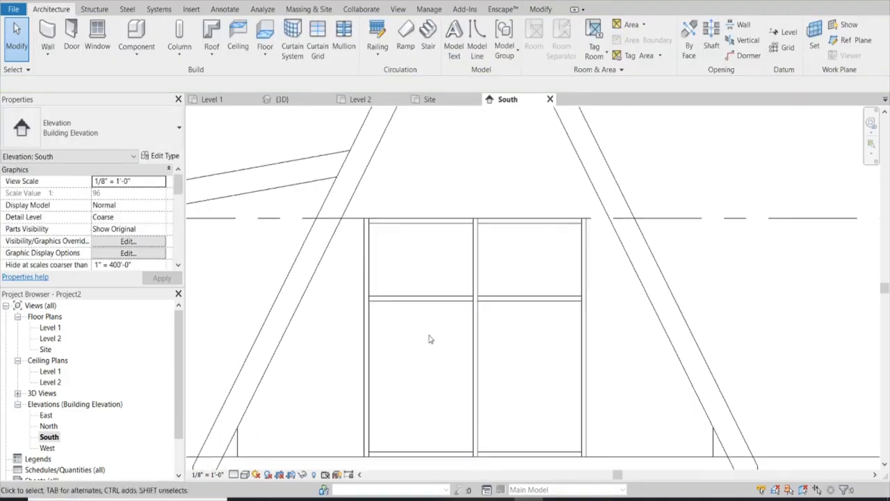
# Move the storefront's vertical grid line to about 3'-1" from its left edge.
pyautogui.click(477, 319)
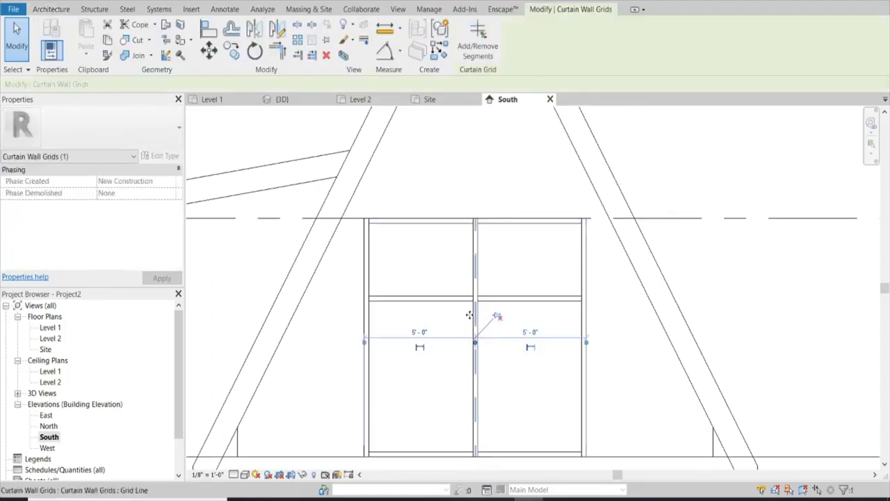
pyautogui.moveTo(470, 314); pyautogui.dragTo(427, 318)
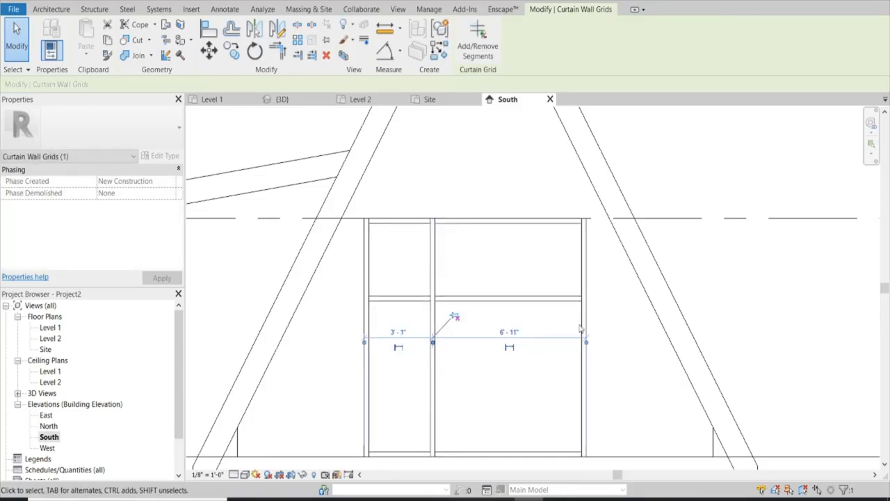
pyautogui.click(583, 334)
pyautogui.scroll(-3, 494, 262)
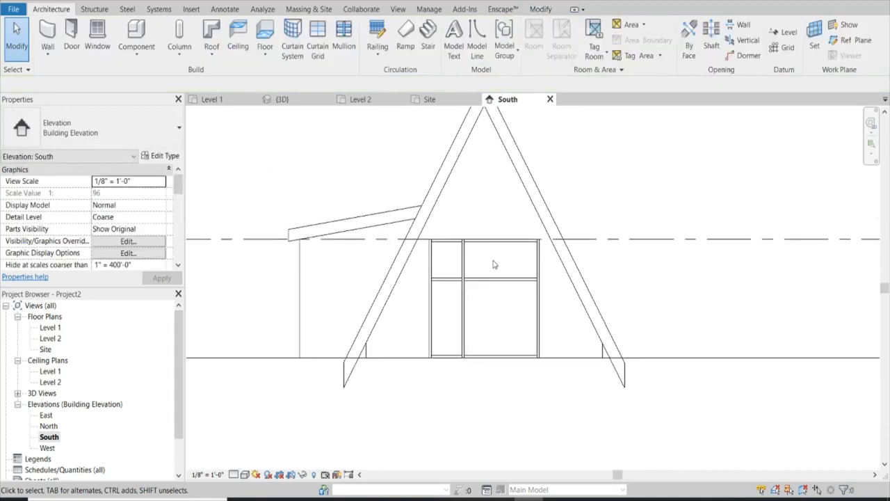
# Select the glazed panel in the storefront's lower-left bay and look through the types available for it.
pyautogui.scroll(3, 495, 259)
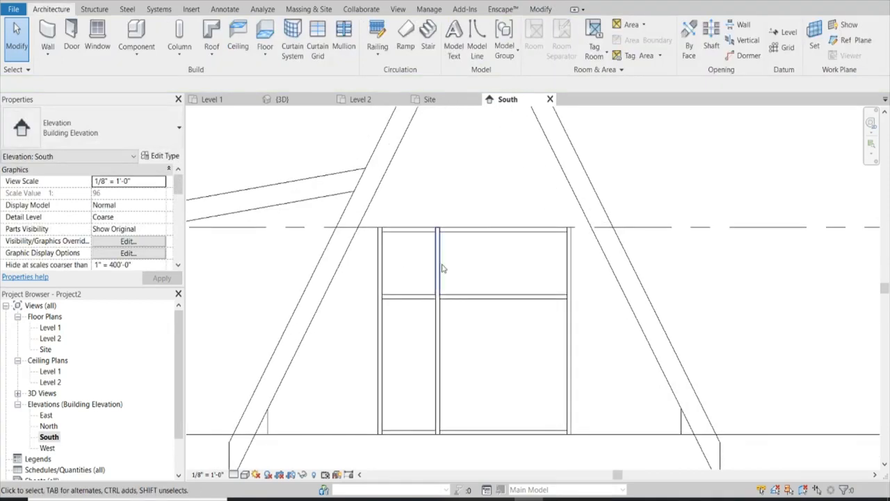
pyautogui.scroll(-2, 447, 268)
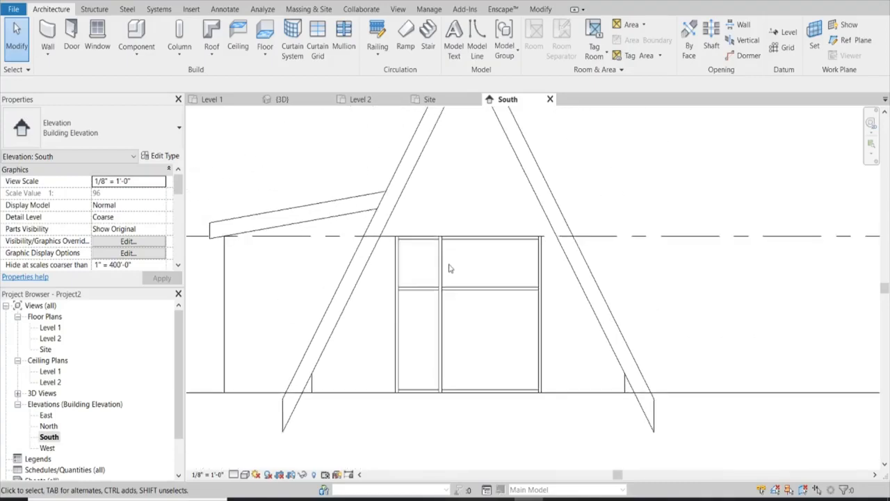
pyautogui.scroll(-1, 449, 267)
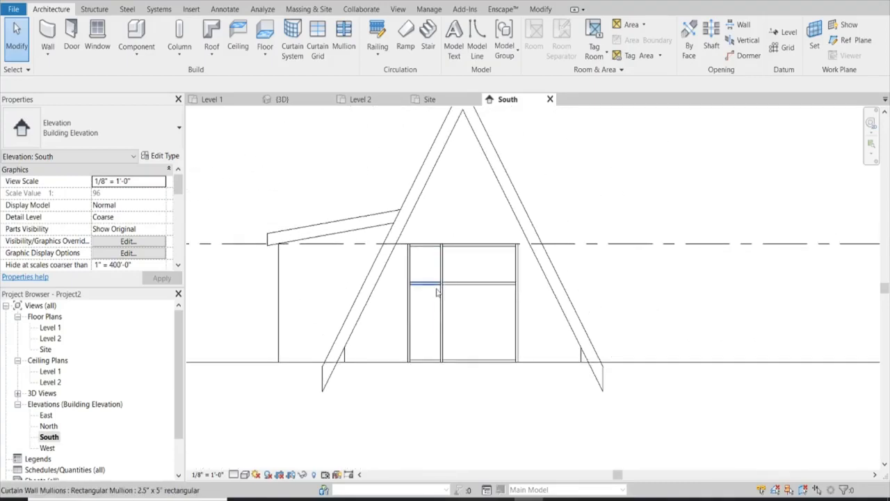
pyautogui.press('Tab')
pyautogui.press('Tab')
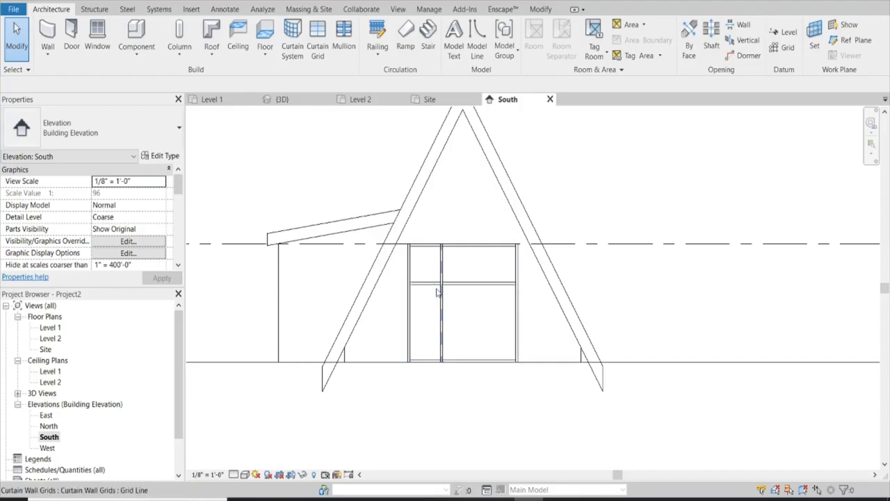
pyautogui.press('Tab')
pyautogui.click(437, 292)
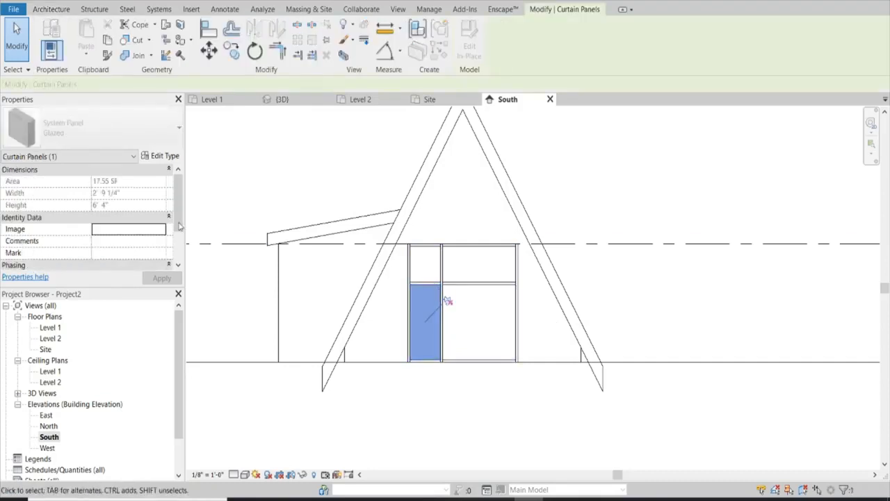
pyautogui.click(159, 135)
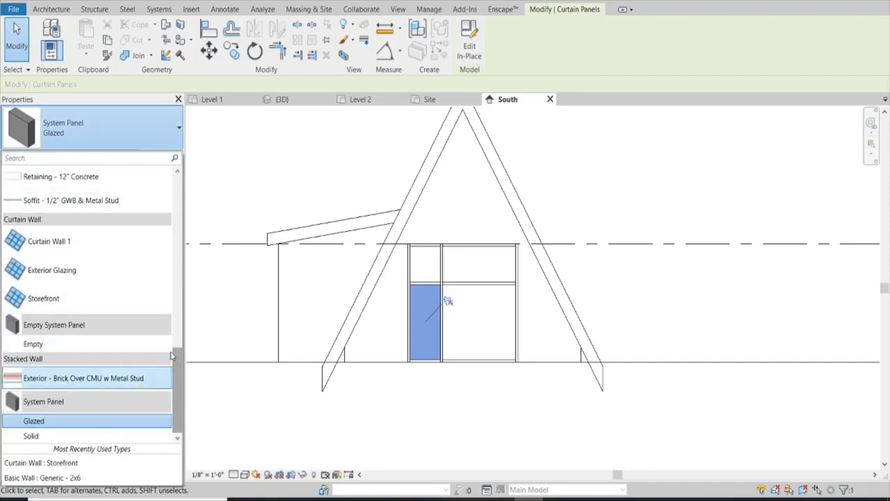
pyautogui.click(139, 132)
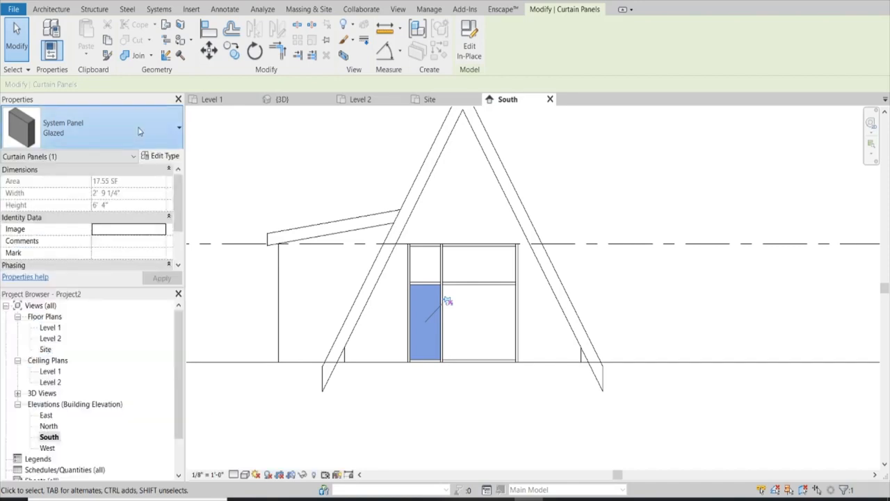
# Load the Door-Curtain-Wall-Single-Glass family from the Doors folder and apply it to the storefront's selected lower-left panel.
pyautogui.click(173, 157)
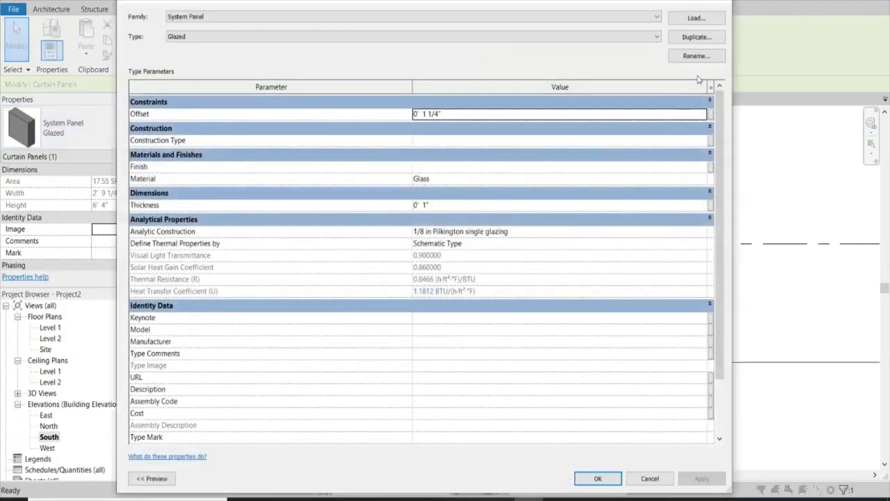
pyautogui.click(695, 18)
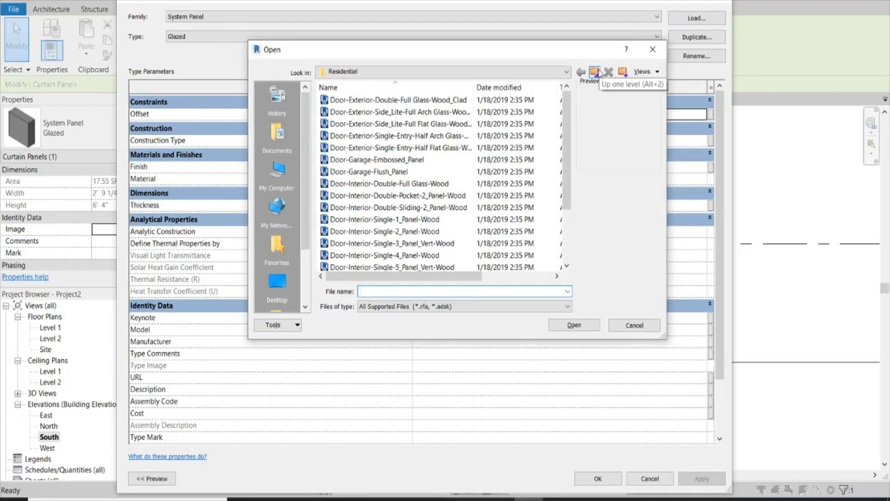
pyautogui.click(594, 72)
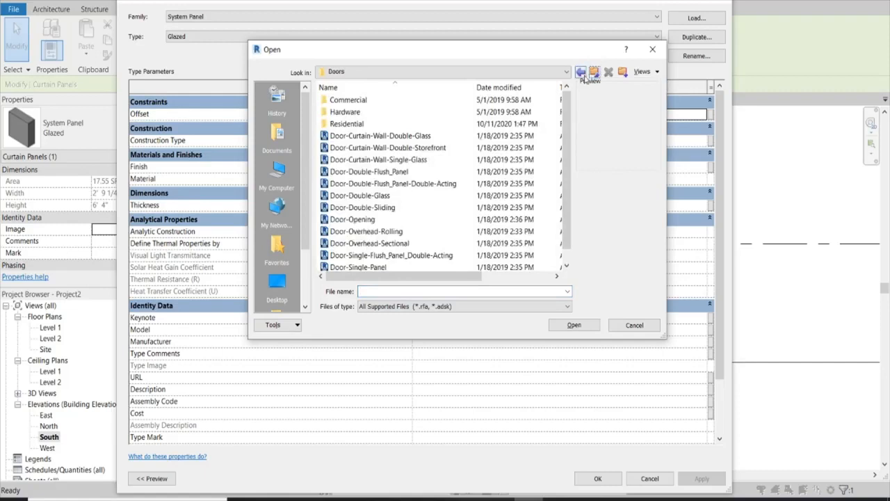
pyautogui.click(402, 163)
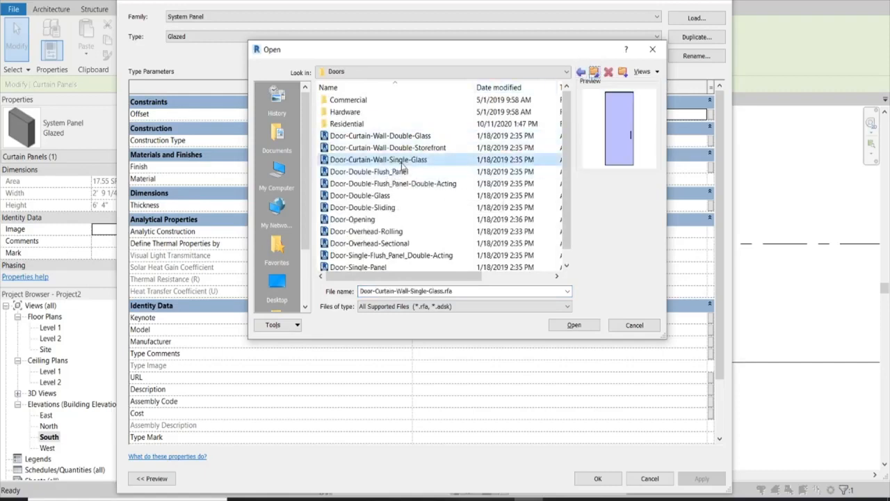
pyautogui.click(414, 136)
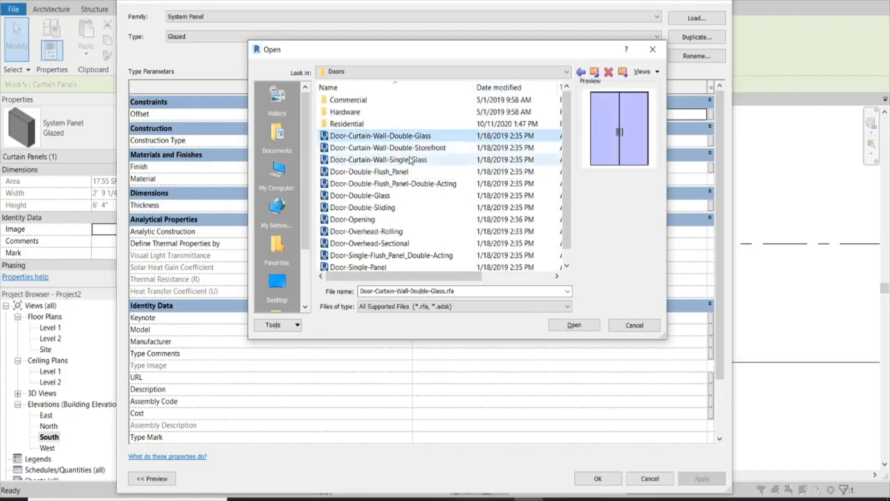
pyautogui.click(411, 150)
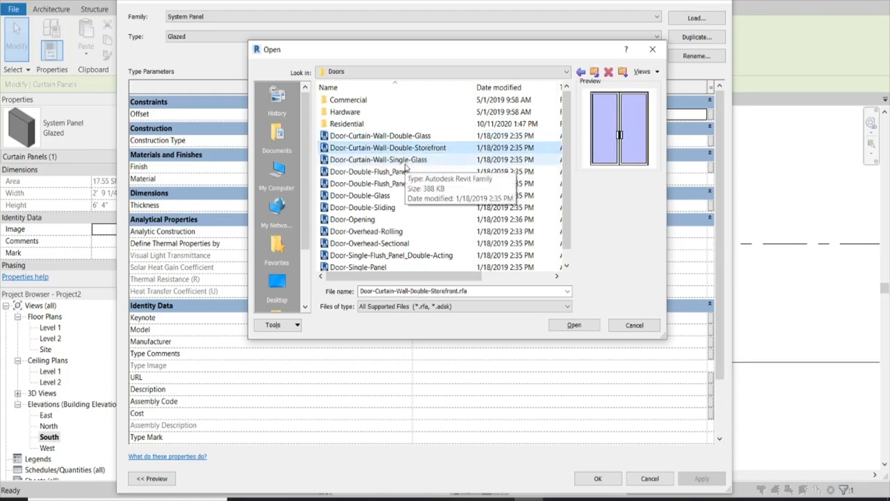
pyautogui.click(407, 161)
pyautogui.click(574, 325)
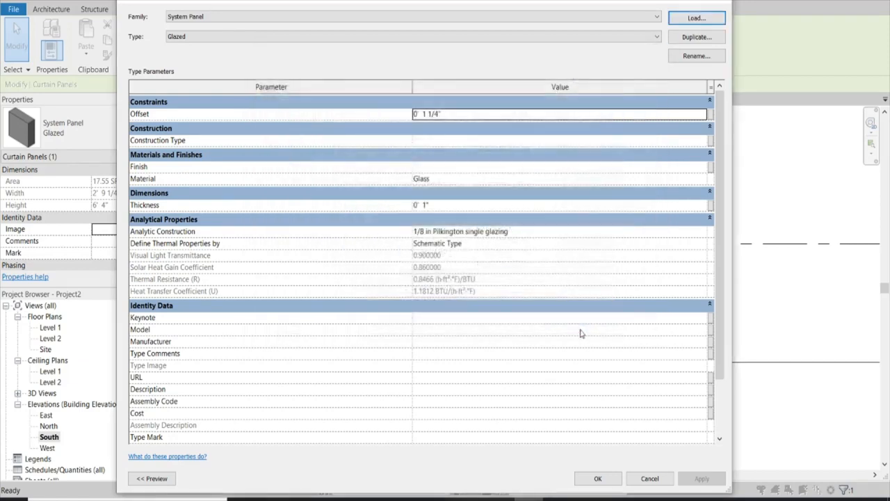
pyautogui.click(598, 478)
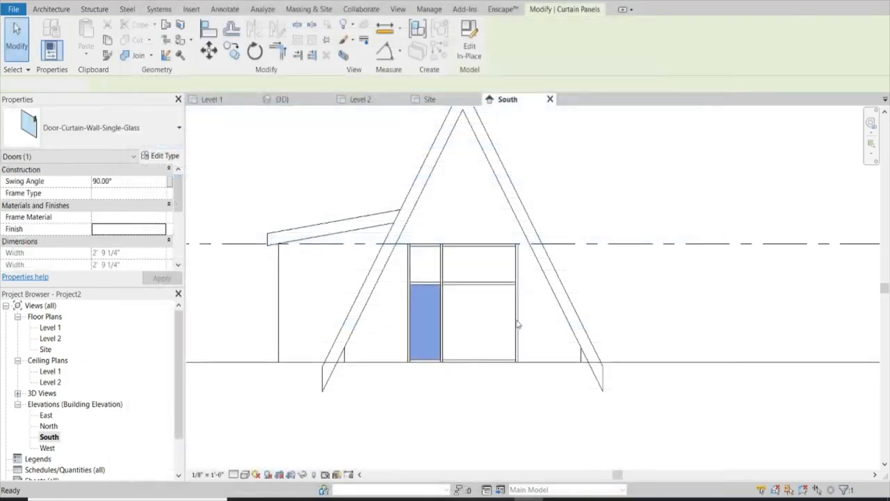
# In the Level 1 plan, flip the storefront door's facing and hand so it swings outward with its hinges on the opposite jamb.
pyautogui.click(213, 100)
pyautogui.scroll(2, 437, 335)
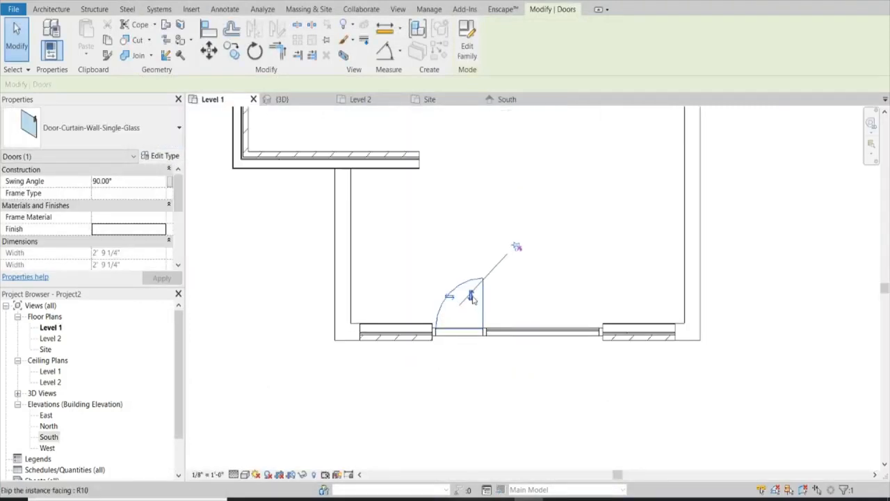
pyautogui.click(471, 298)
pyautogui.click(449, 368)
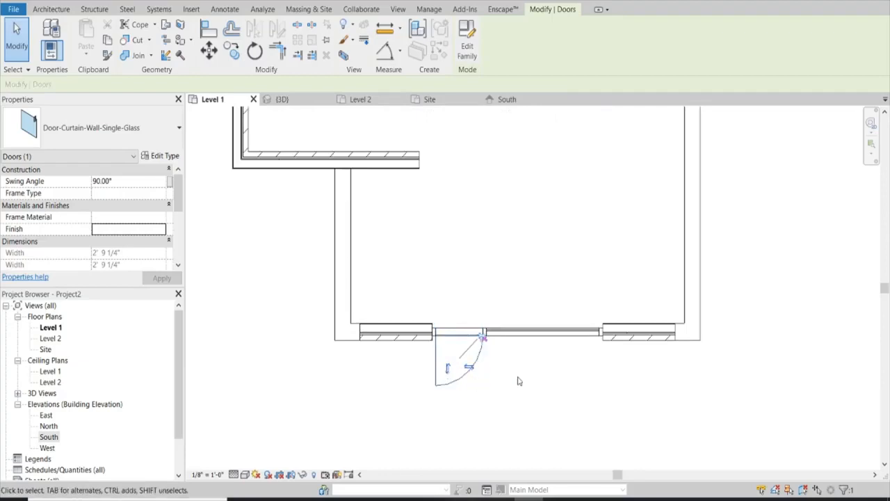
pyautogui.scroll(-4, 515, 382)
pyautogui.click(366, 387)
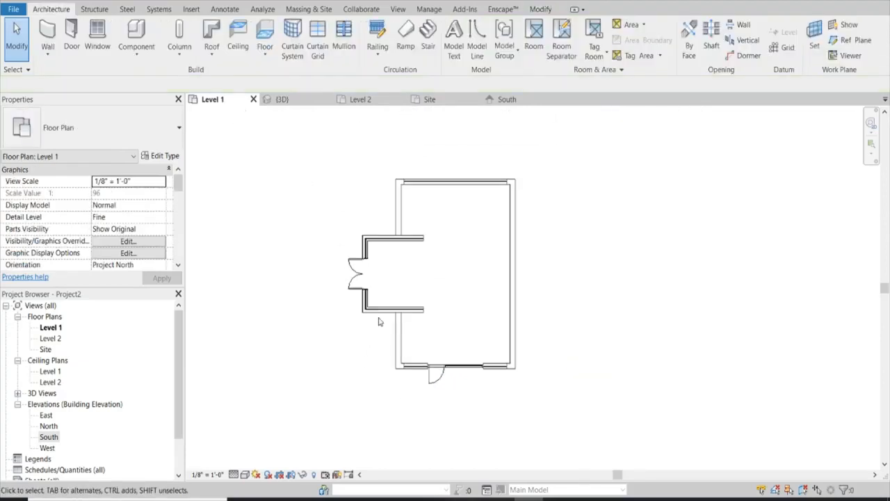
pyautogui.click(298, 100)
pyautogui.scroll(-3, 415, 240)
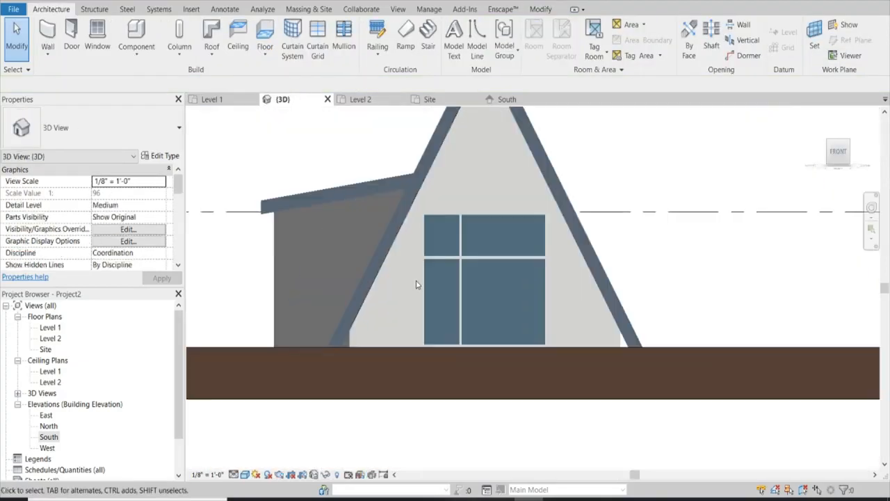
pyautogui.keyDown('shift'); pyautogui.moveTo(415, 245); pyautogui.dragTo(389, 232, button='middle'); pyautogui.keyUp('shift')
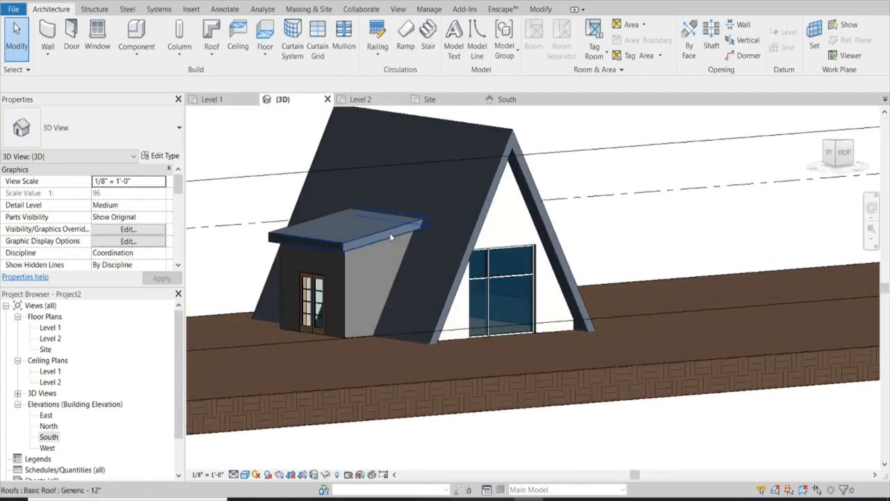
pyautogui.scroll(3, 291, 289)
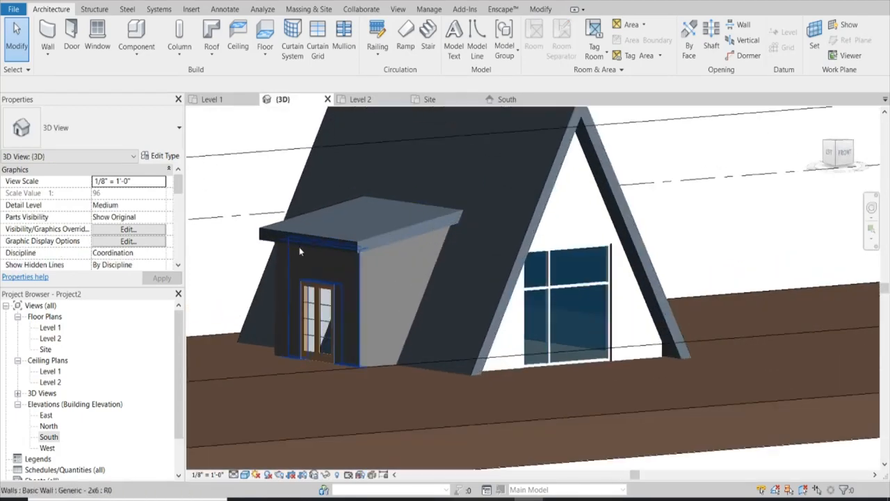
pyautogui.scroll(-4, 487, 355)
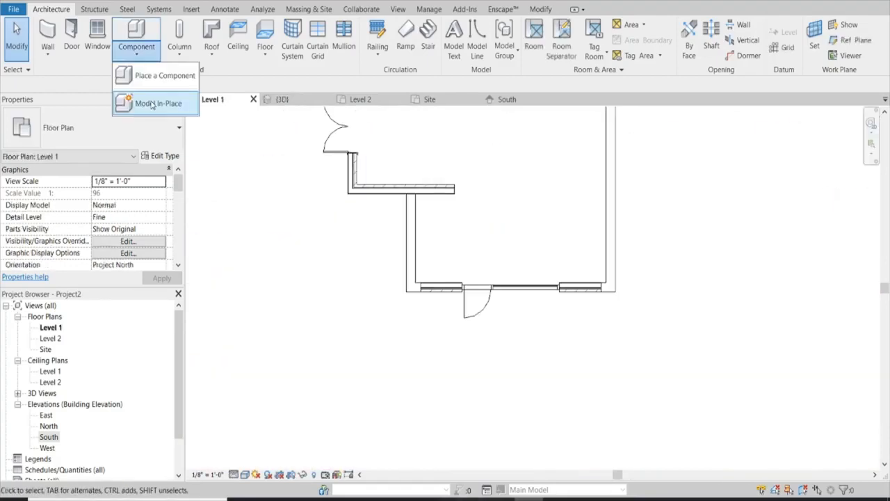
# Start an in-place model in the Generic Models category from the Level 1 plan and name it porch.
pyautogui.click(153, 103)
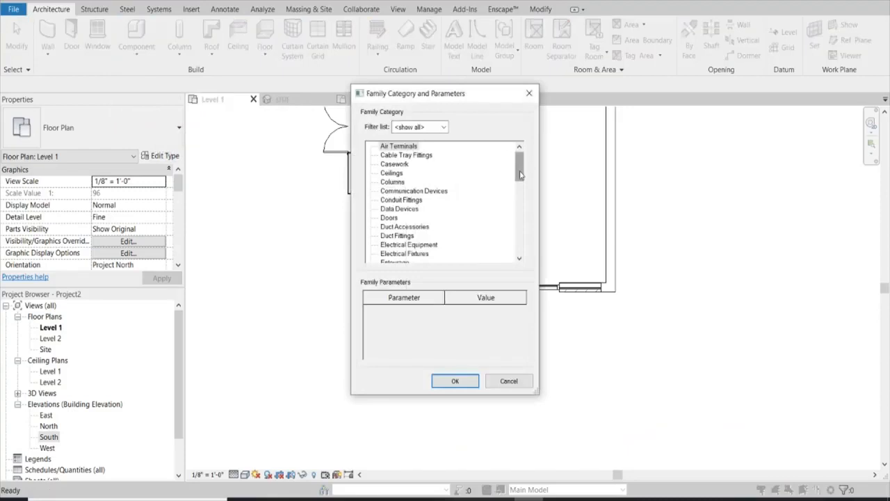
pyautogui.moveTo(520, 175); pyautogui.dragTo(522, 199)
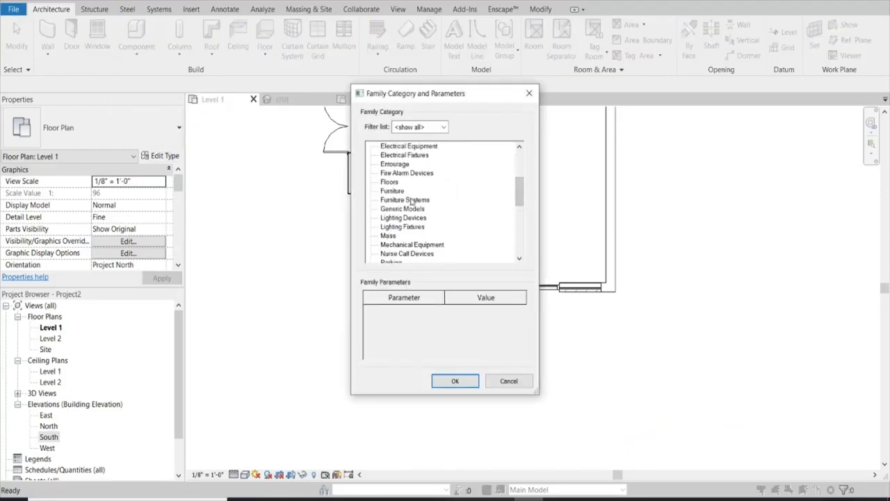
pyautogui.click(455, 379)
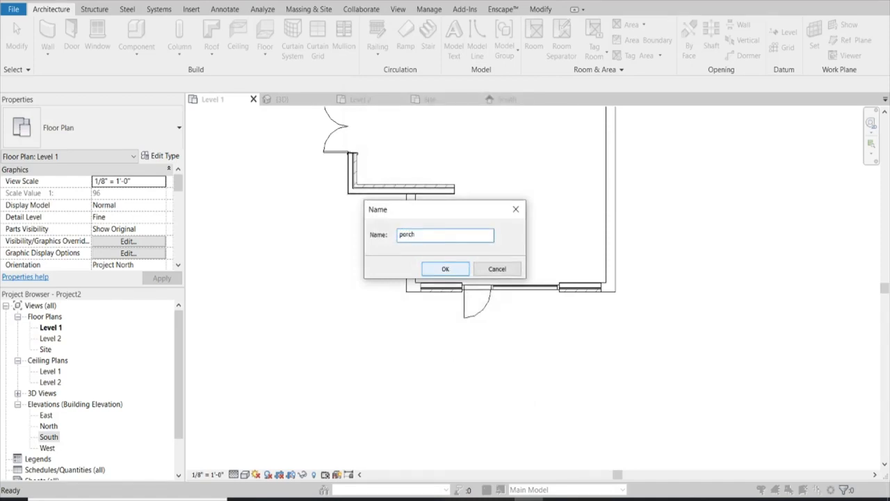
pyautogui.click(447, 269)
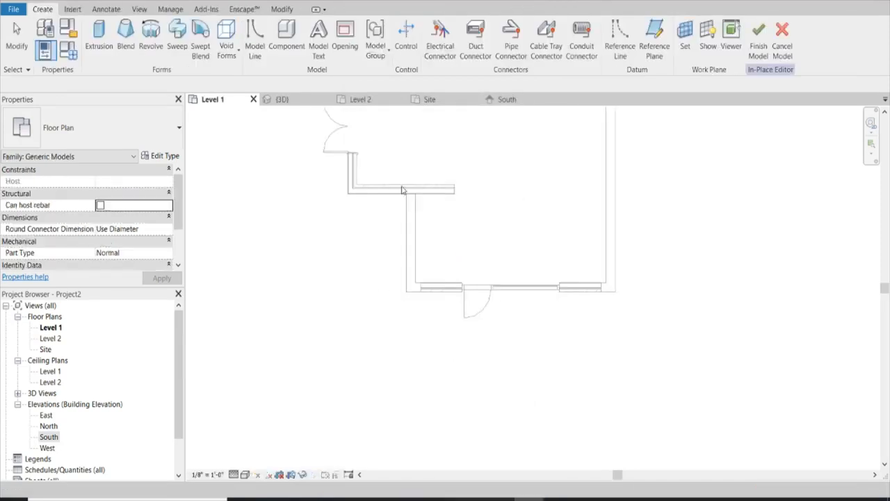
# Sketch a closed rectangular extrusion profile along the house's front wall, about 21'-5" wide and 11'-6" deep, between its outer corners.
pyautogui.click(99, 39)
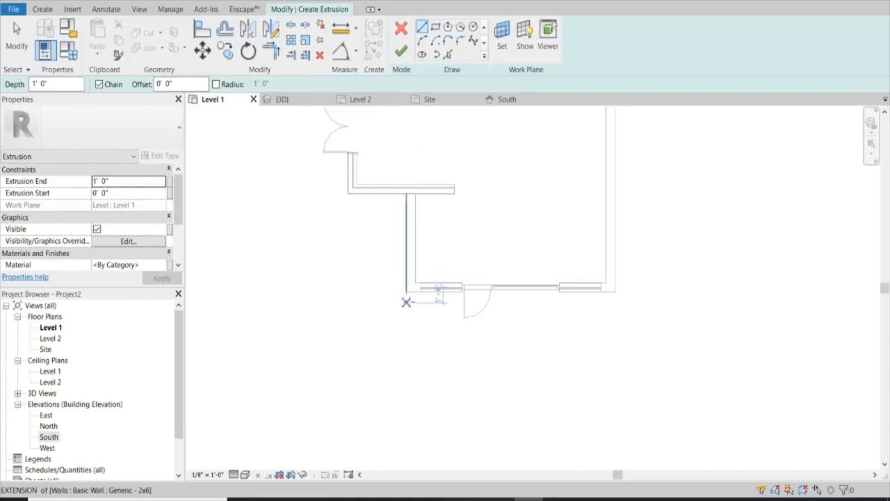
pyautogui.click(405, 290)
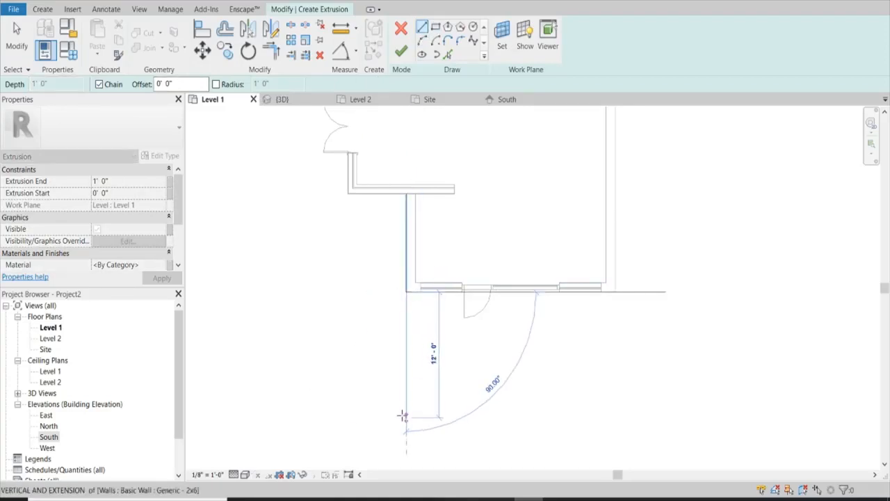
pyautogui.click(405, 412)
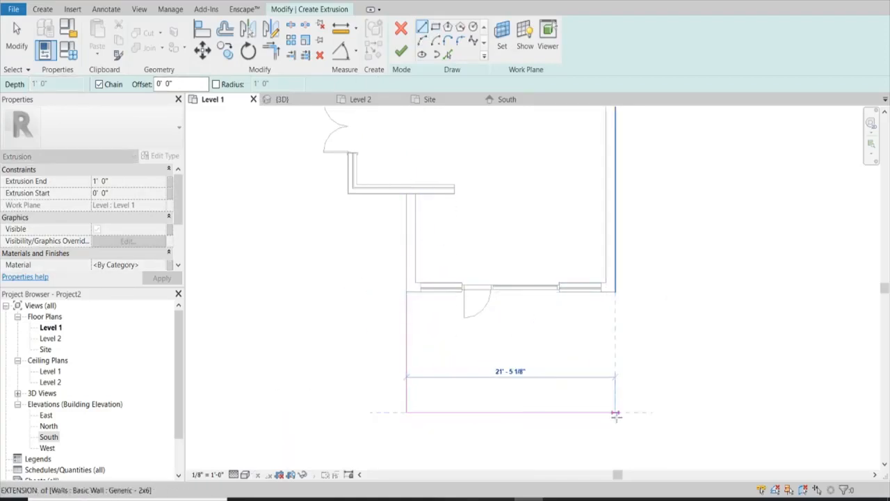
pyautogui.click(615, 411)
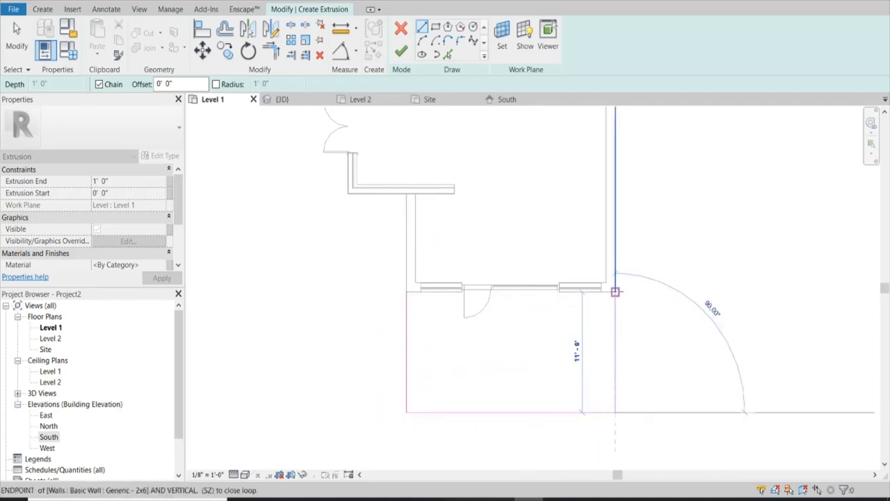
pyautogui.click(614, 291)
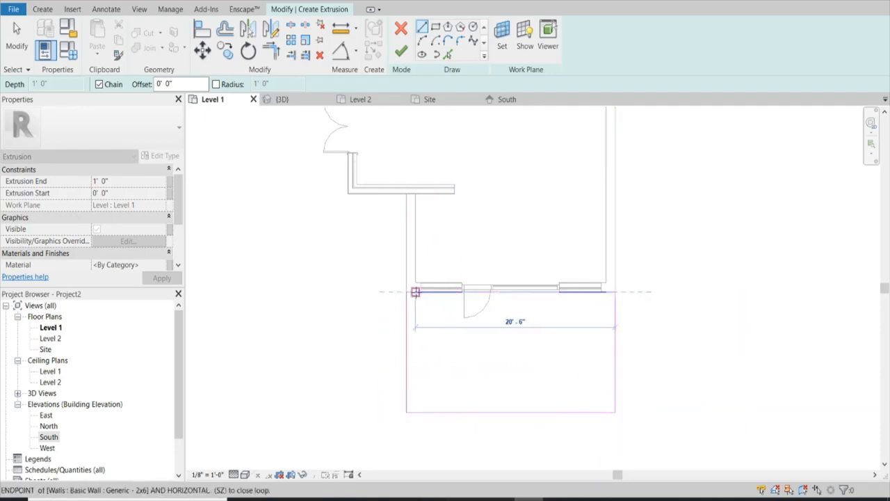
pyautogui.click(406, 291)
# Complete the porch extrusion in the 3D view with a depth of 1'-0".
pyautogui.click(282, 99)
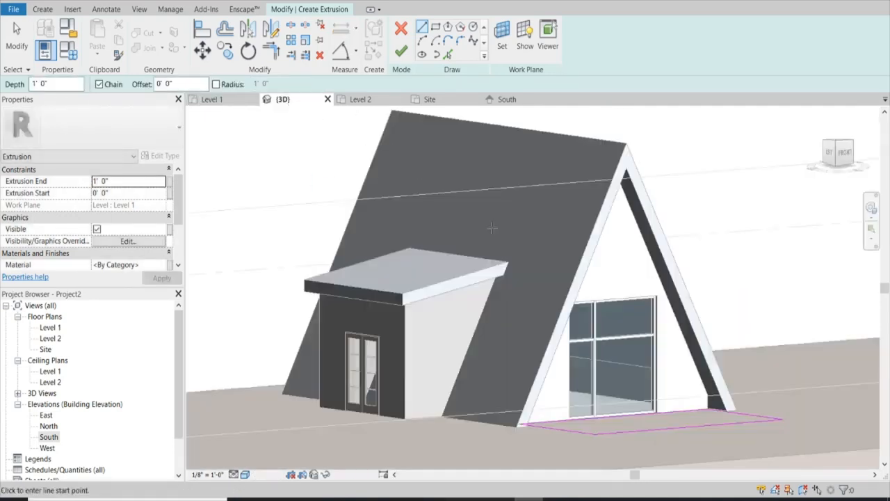
pyautogui.scroll(2, 702, 421)
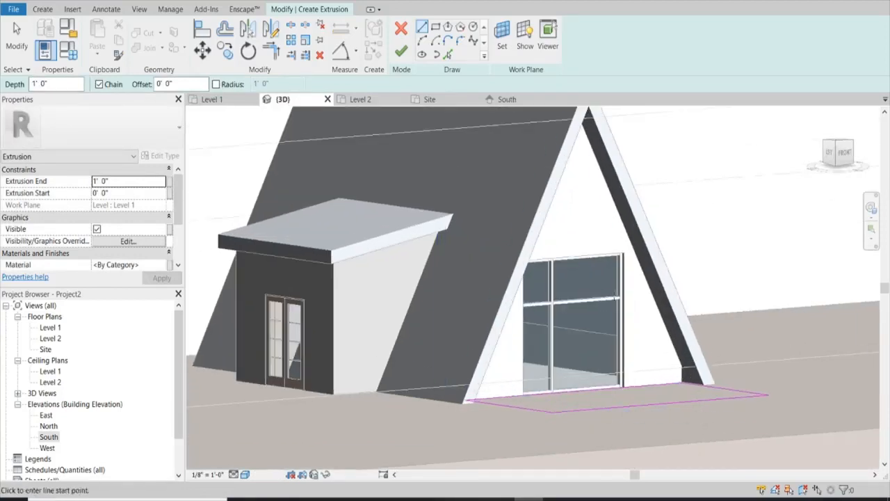
pyautogui.click(400, 51)
pyautogui.click(740, 206)
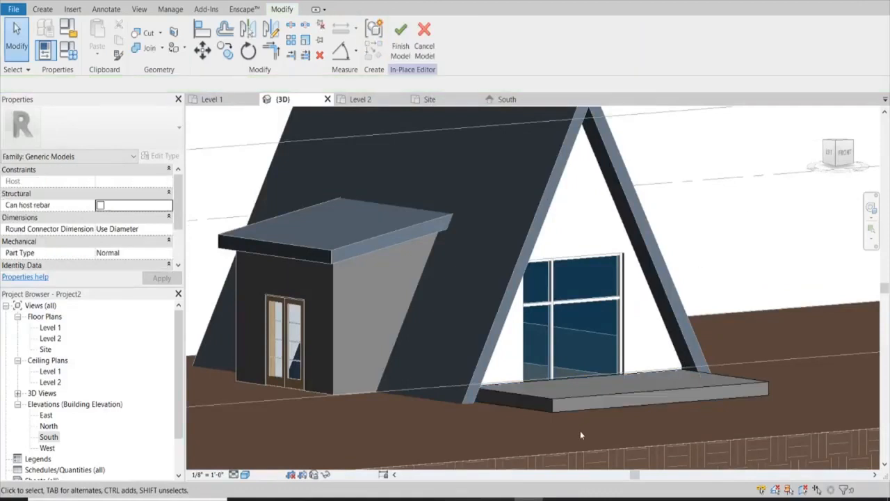
# Lower the porch slab with its shape handles, so it starts about 11" below Level 1 and only a thin edge rises above ground.
pyautogui.click(626, 397)
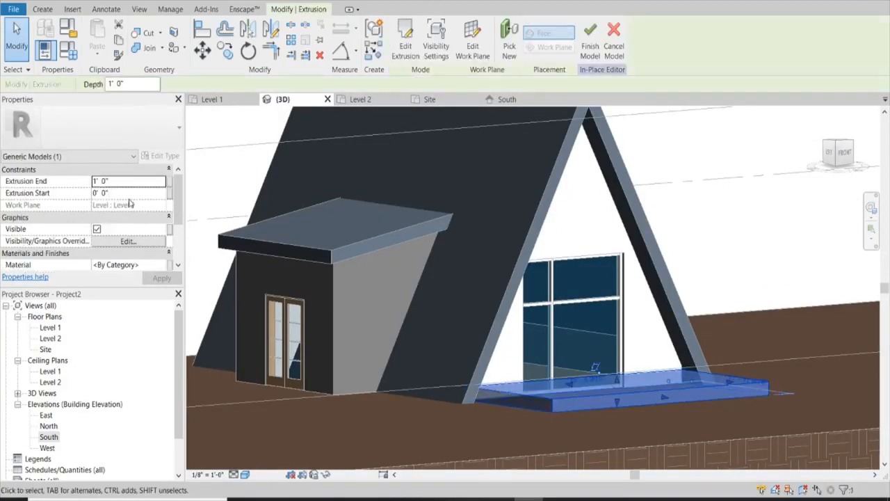
pyautogui.click(96, 181)
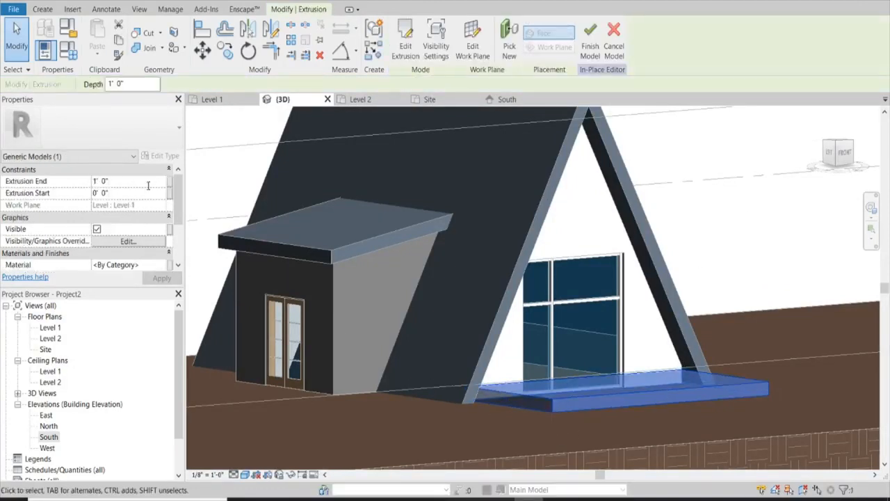
pyautogui.scroll(-2, 179, 198)
pyautogui.scroll(2, 175, 185)
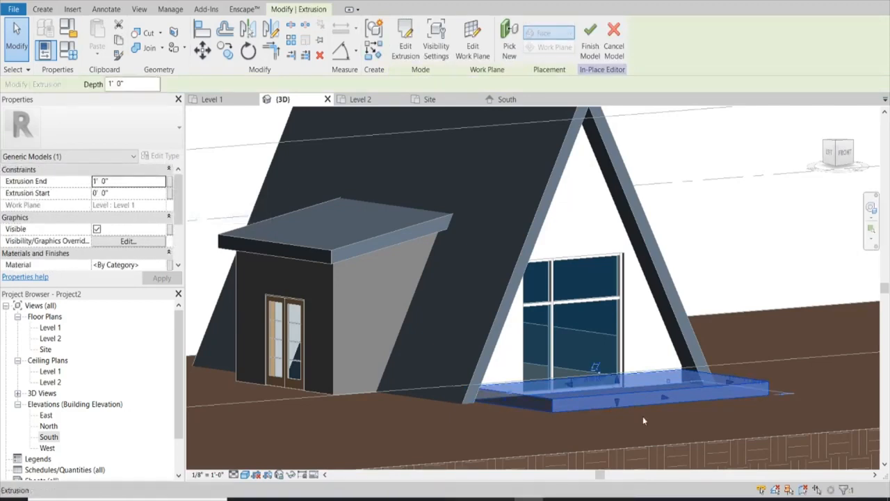
pyautogui.scroll(3, 602, 395)
pyautogui.moveTo(602, 395)
pyautogui.mouseDown()
pyautogui.moveTo(596, 406)
pyautogui.moveTo(603, 369)
pyautogui.moveTo(603, 379)
pyautogui.mouseUp()
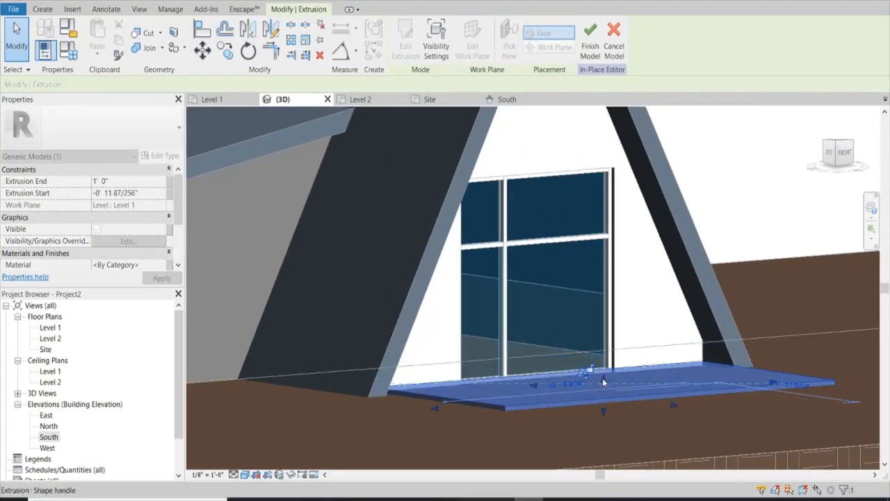
pyautogui.click(733, 191)
# Finish the in-place porch model and leave the in-place editor.
pyautogui.scroll(-2, 434, 298)
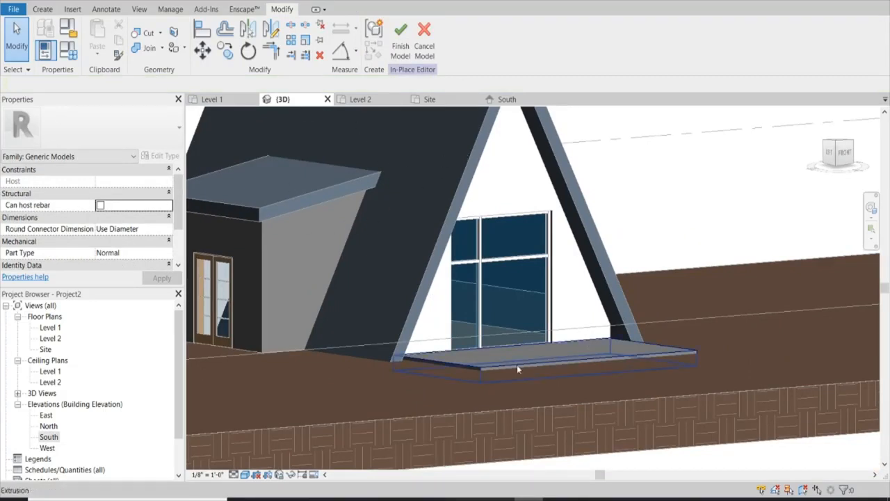
pyautogui.scroll(2, 517, 365)
pyautogui.scroll(-3, 515, 365)
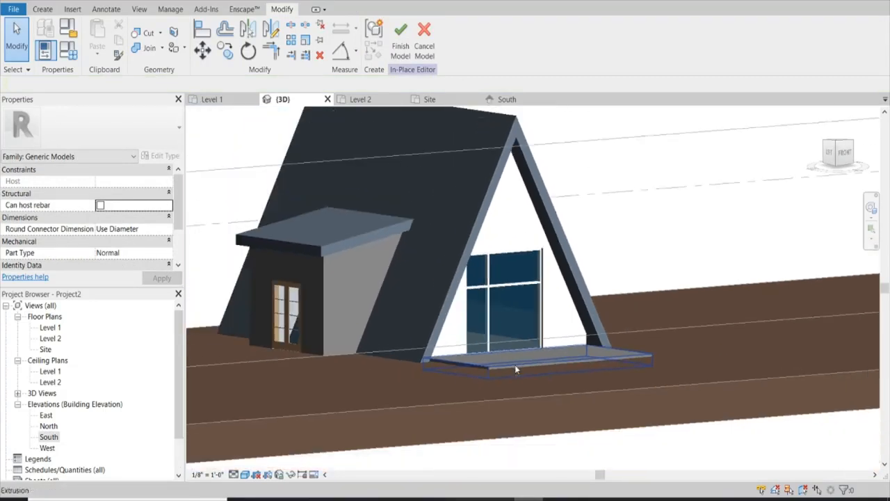
pyautogui.click(400, 36)
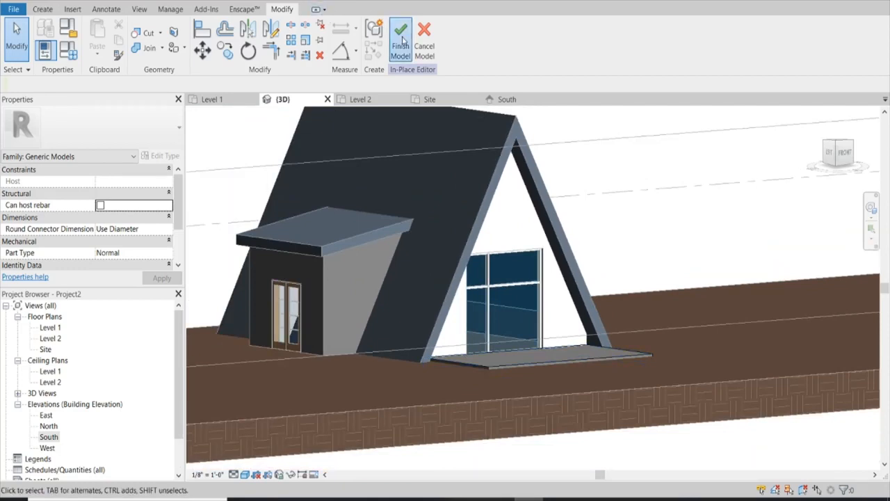